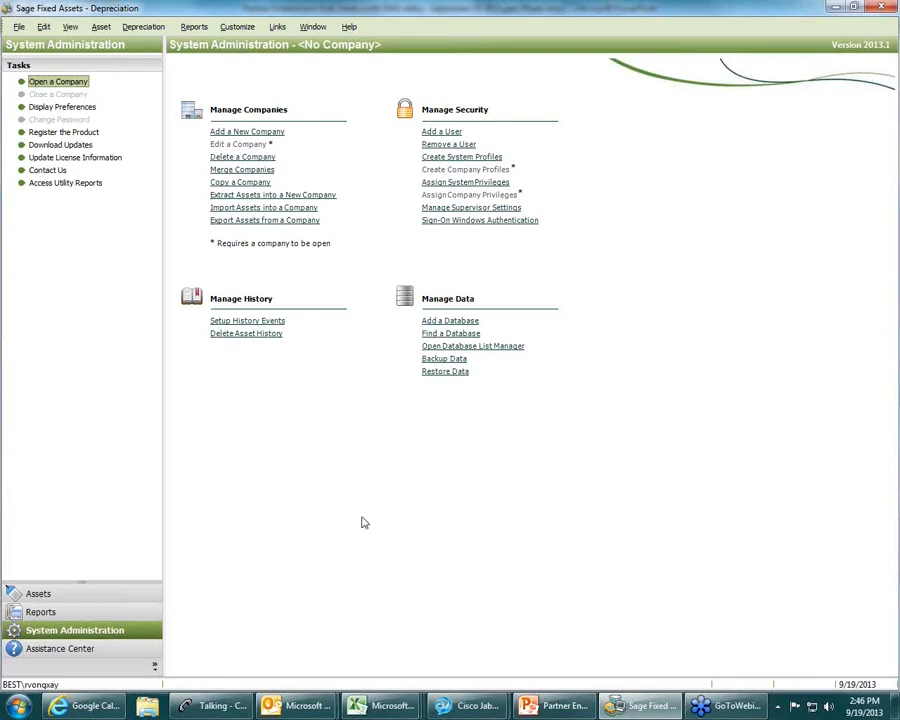
View the entity types offered for a new company, then cancel and move the Windows color scheme prompt out of the way
mouse_move(105, 629)
mouse_down()
mouse_move(115, 605)
mouse_move(119, 632)
mouse_up()
click(275, 135)
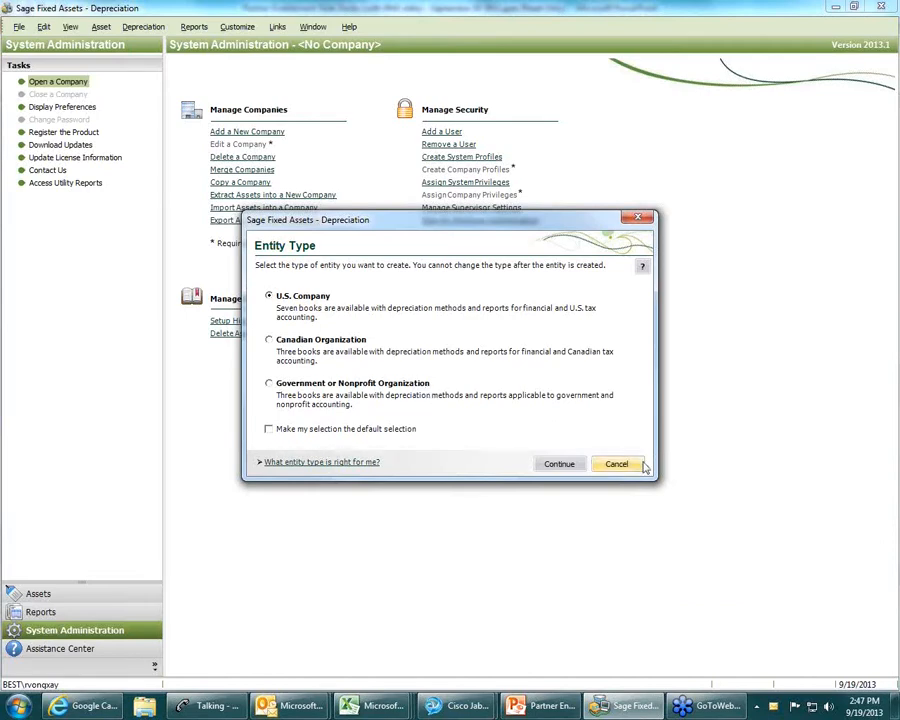
click(644, 466)
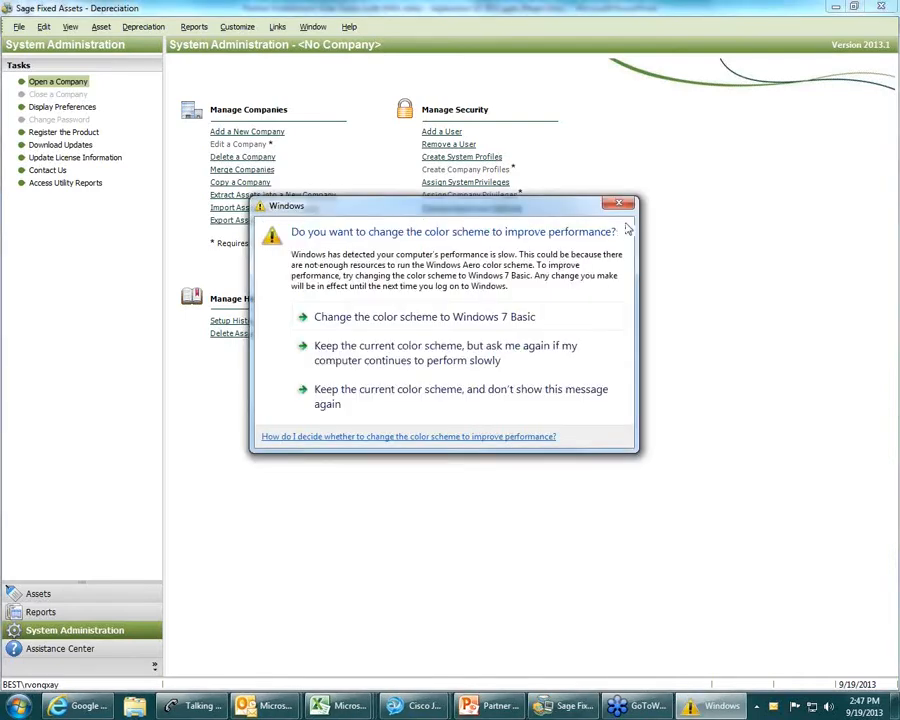
drag(588, 209, 899, 210)
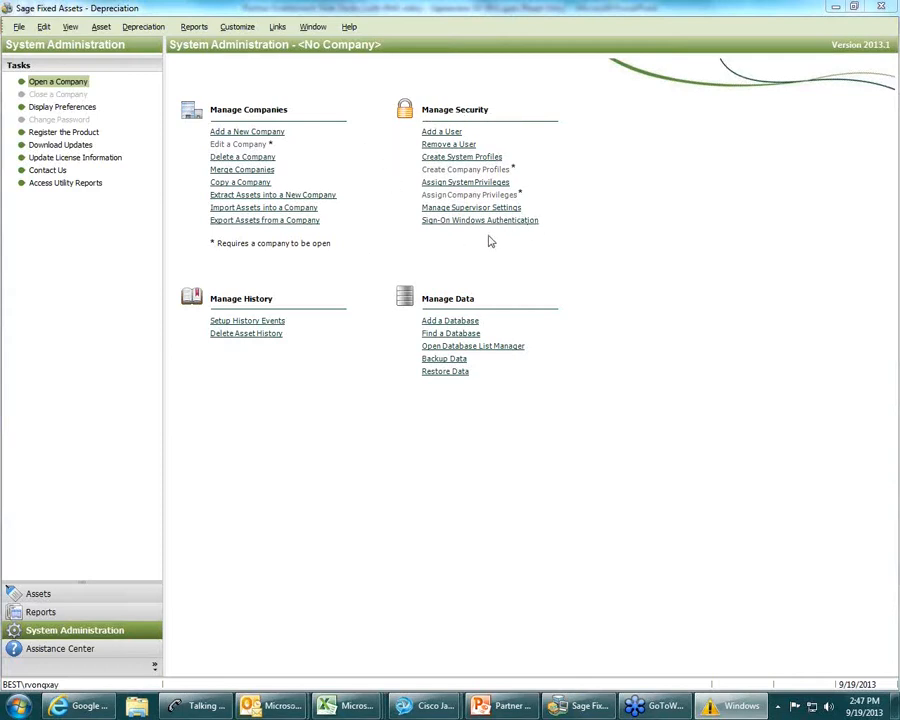
Review all system-level security settings of the default system profile, then close the profile definitions without changes
click(494, 158)
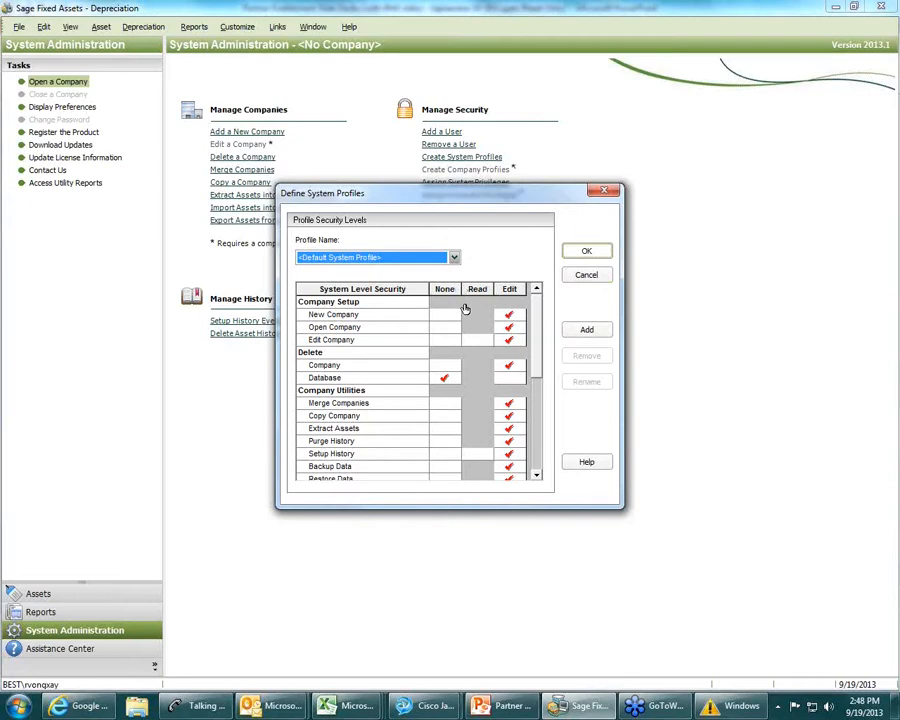
drag(538, 355, 538, 373)
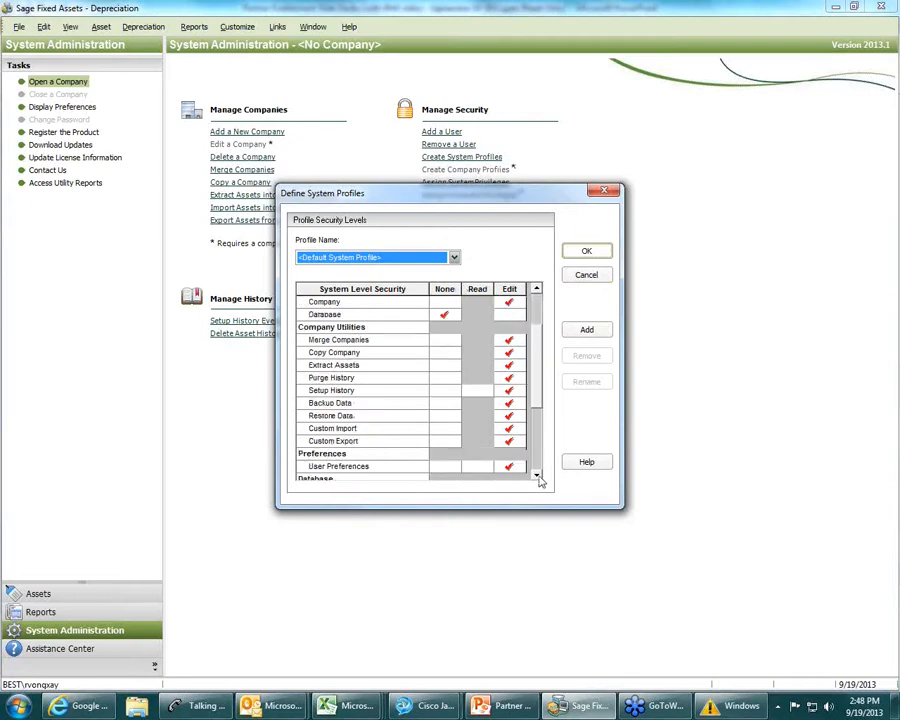
click(538, 476)
click(538, 476)
click(538, 476)
click(538, 476)
click(538, 476)
click(538, 476)
click(538, 476)
click(538, 476)
click(538, 476)
click(538, 476)
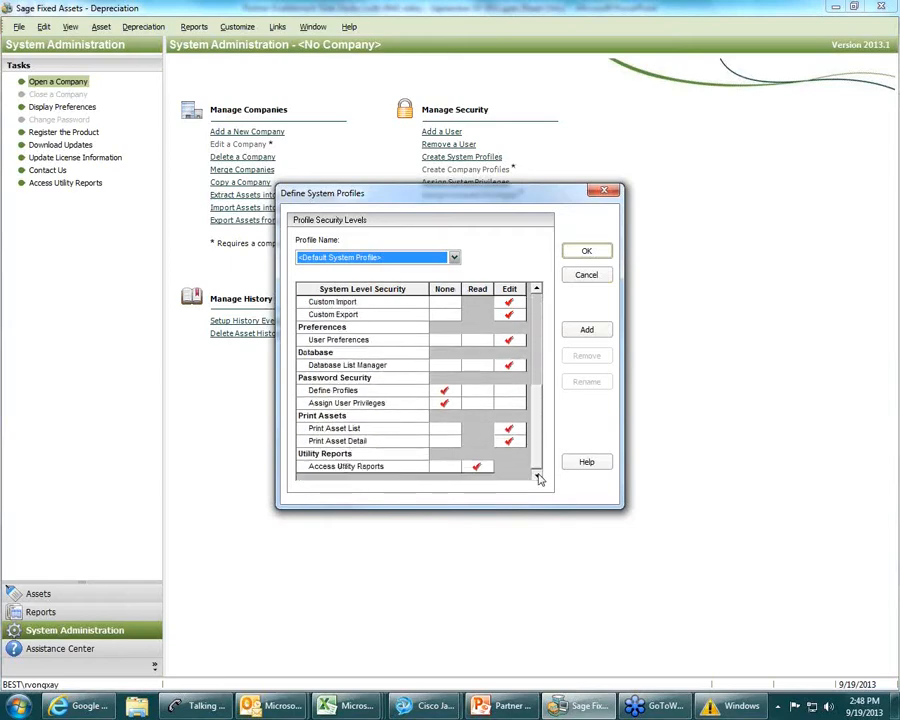
click(594, 283)
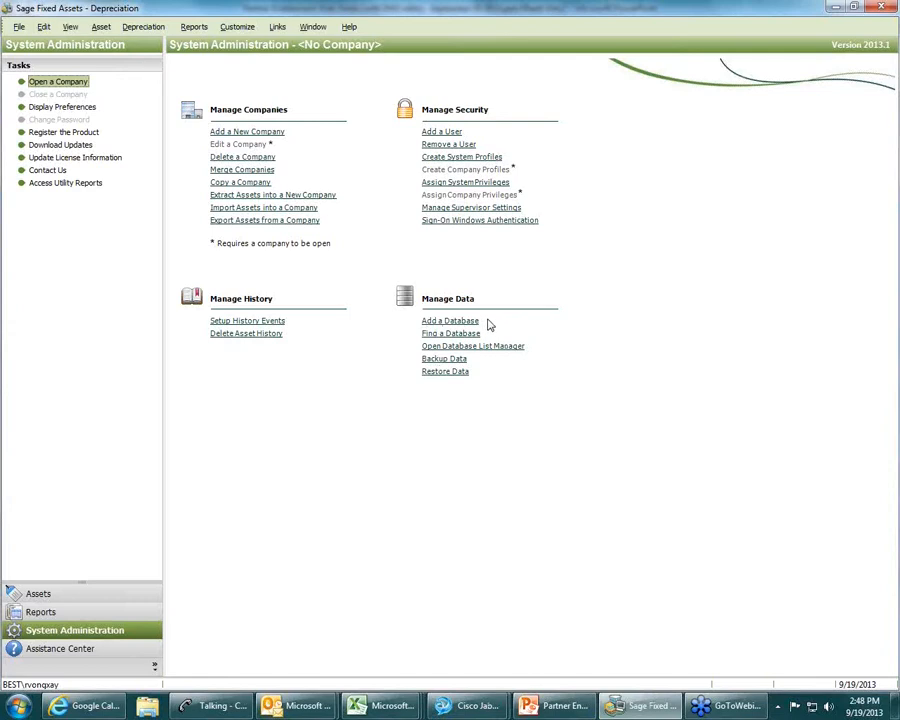
Open the Sample U.S. Company from the default database
click(81, 84)
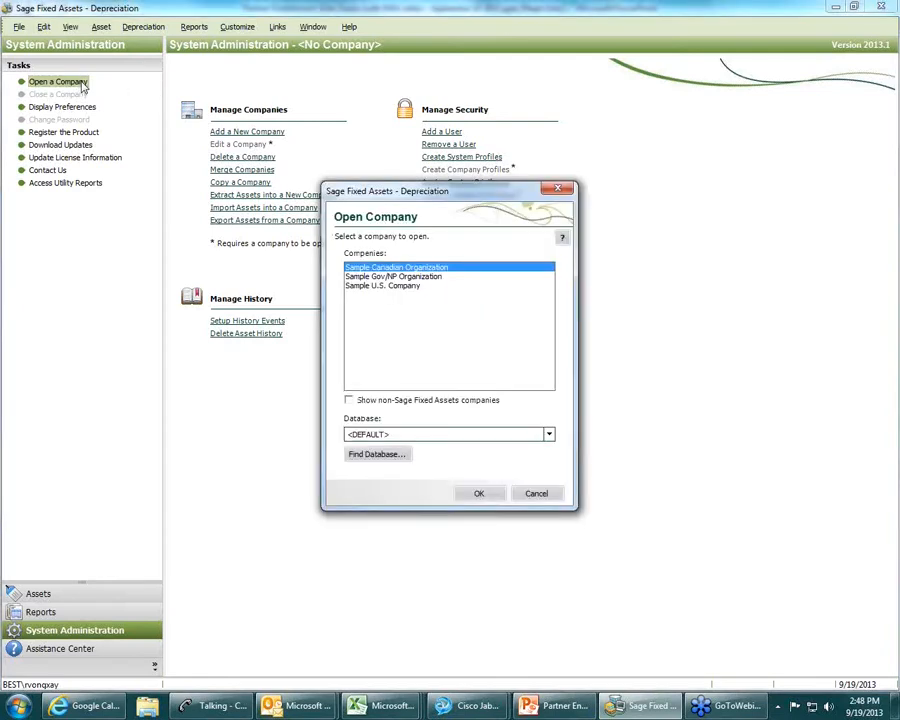
click(382, 287)
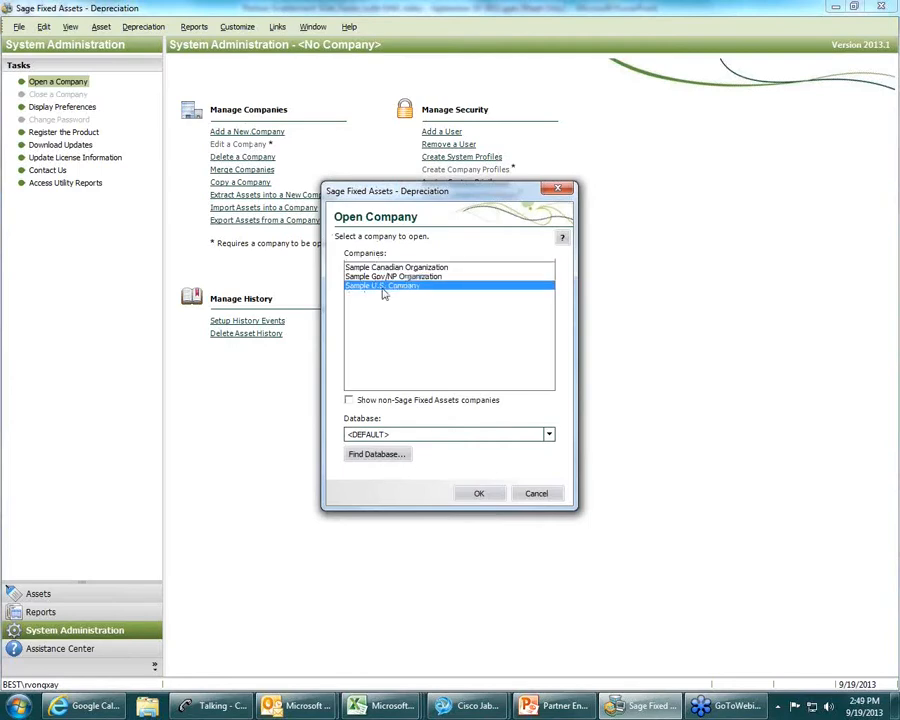
click(480, 496)
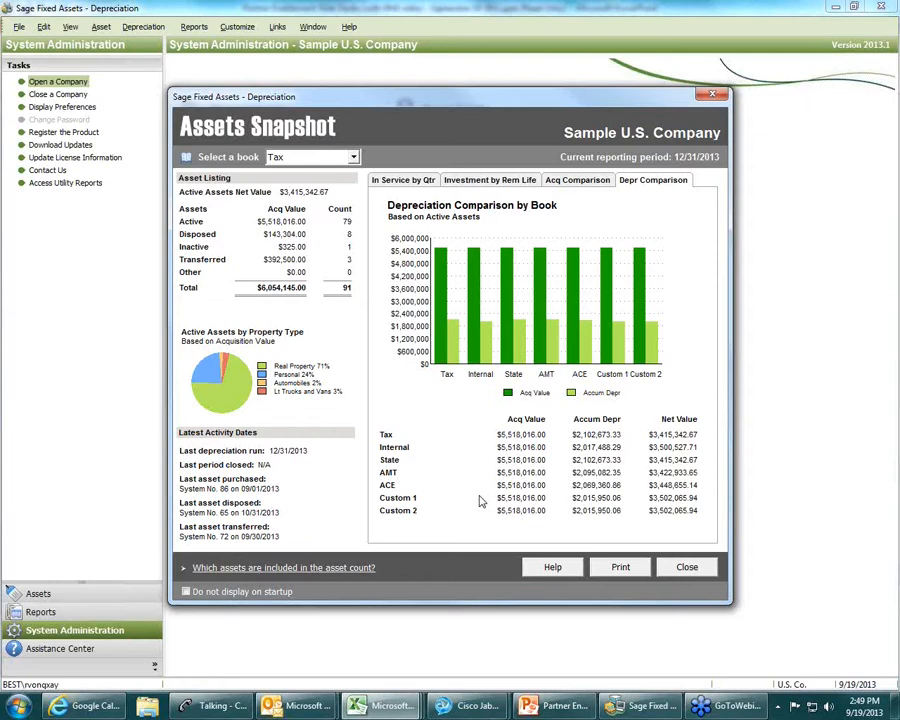
View the books available in the Assets Snapshot, moving the Windows prompt aside and keeping the Tax book selected
click(354, 159)
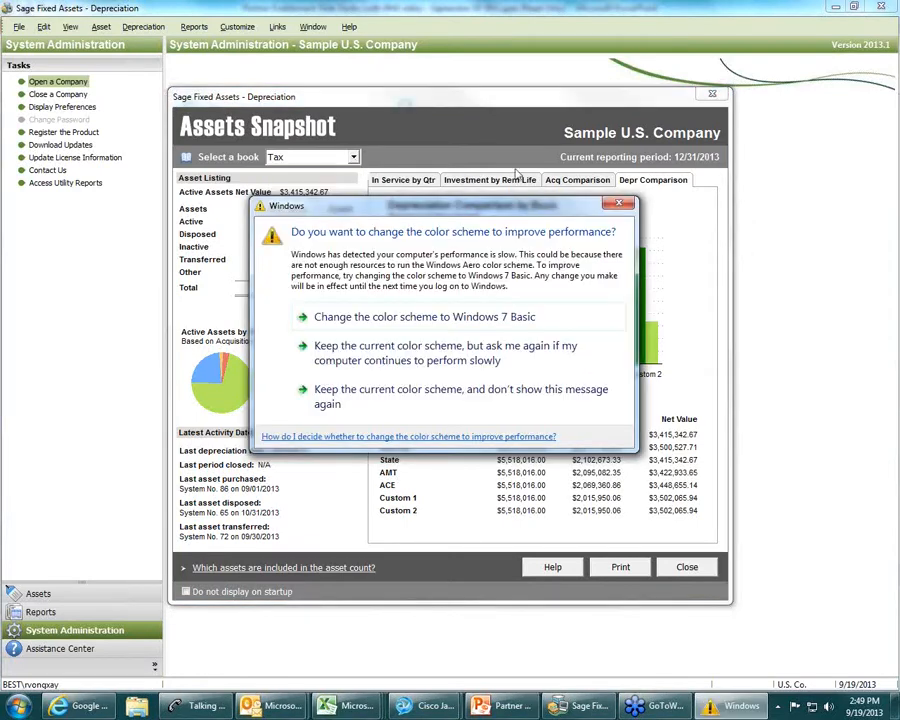
drag(527, 208, 899, 197)
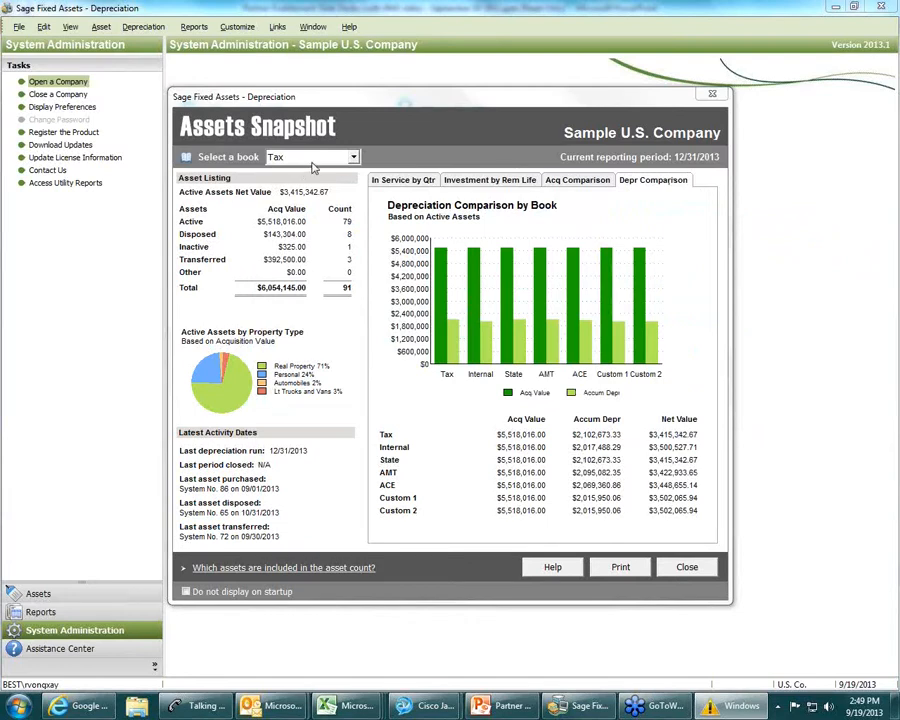
click(353, 157)
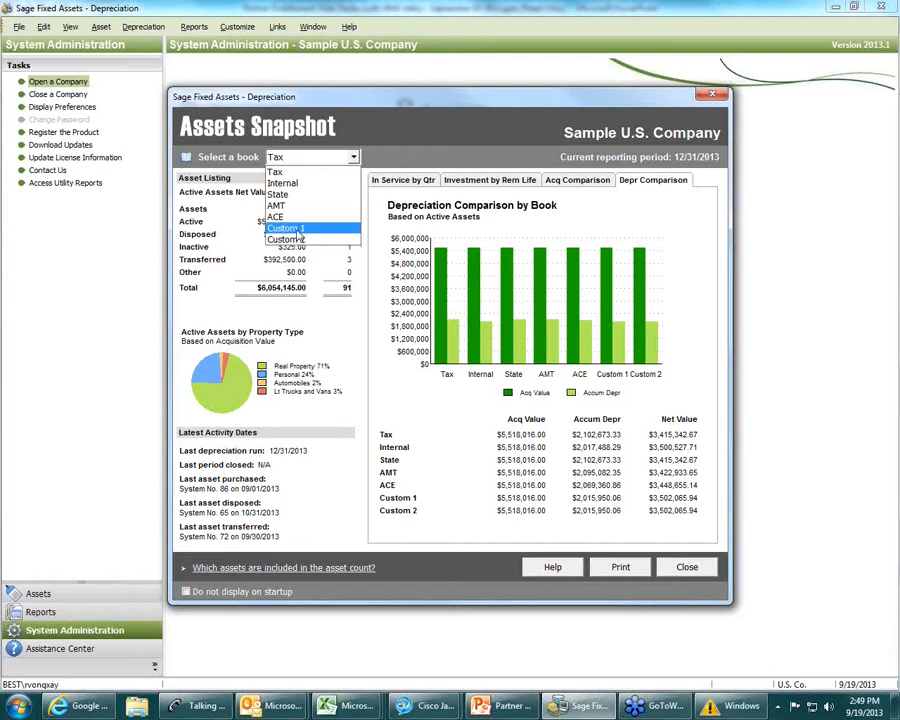
click(272, 157)
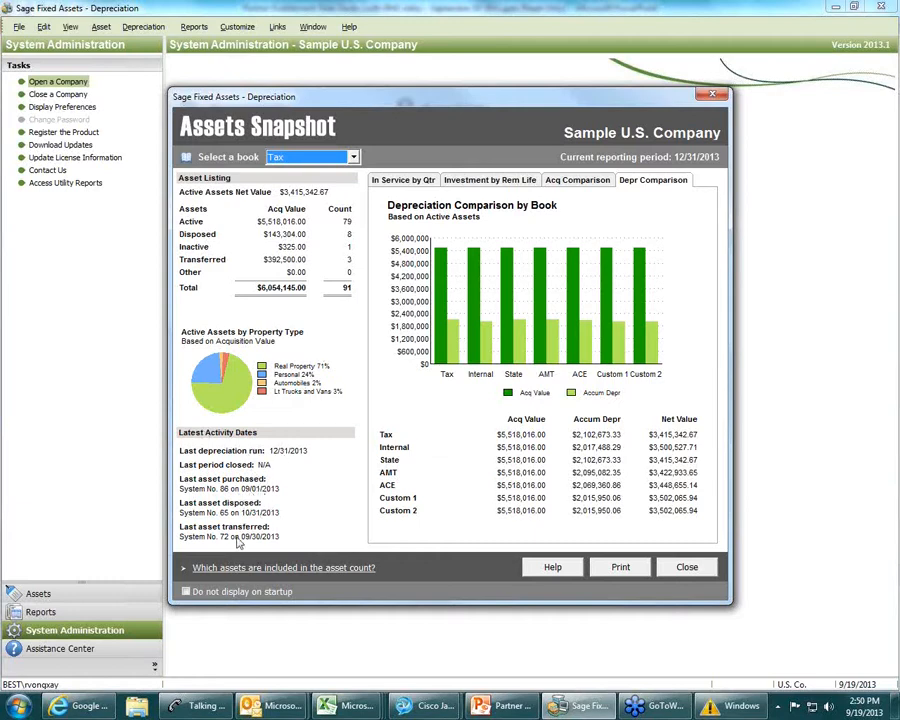
Review the quarterly in-service, remaining life, acquisition and depreciation comparison charts in the Assets Snapshot, then close it
click(421, 181)
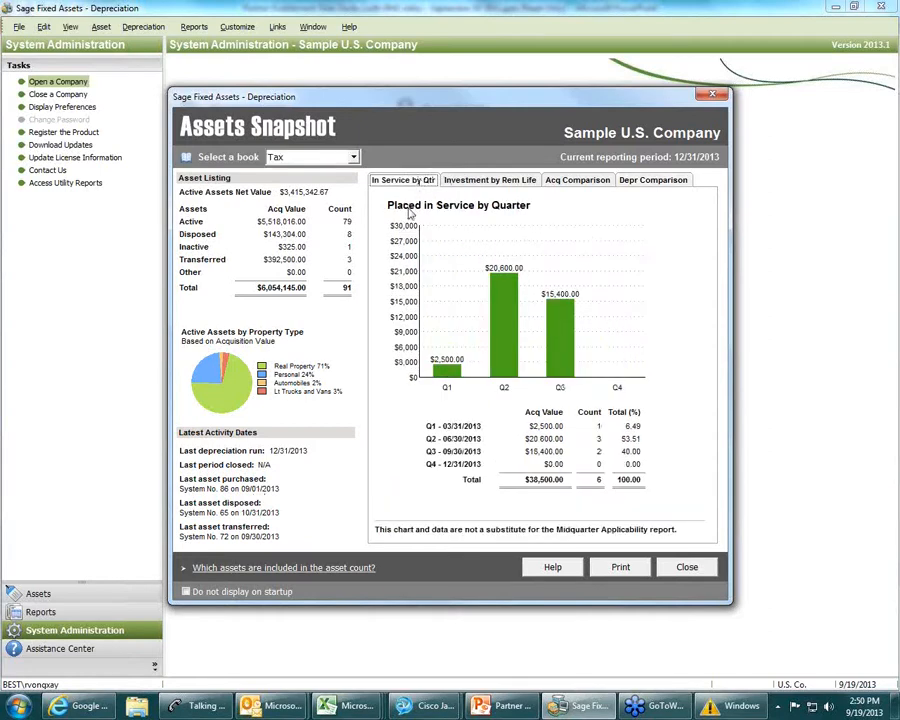
click(514, 183)
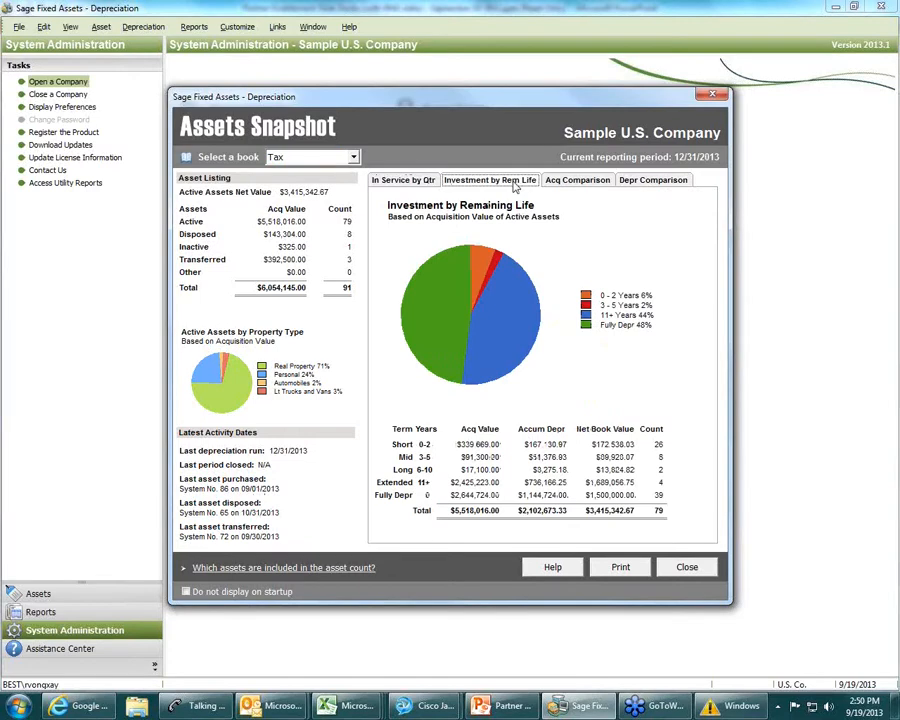
click(589, 184)
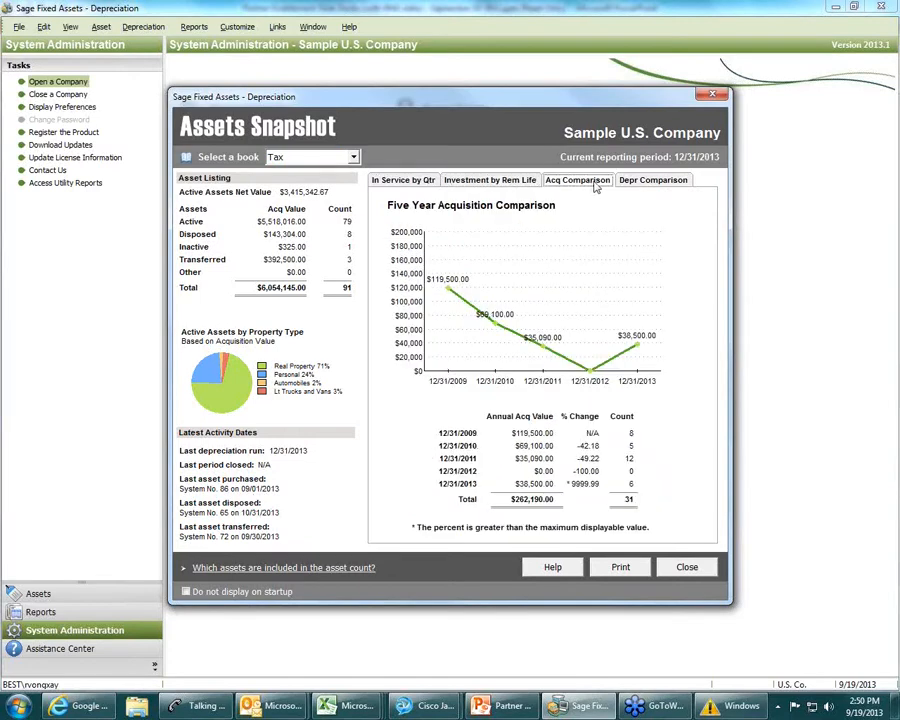
click(659, 182)
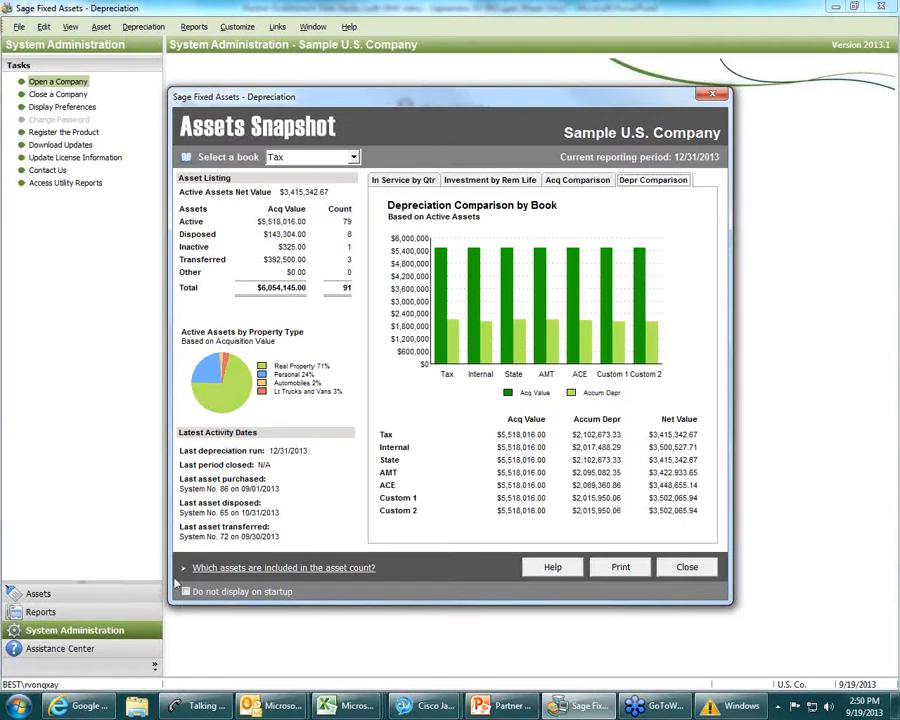
click(705, 567)
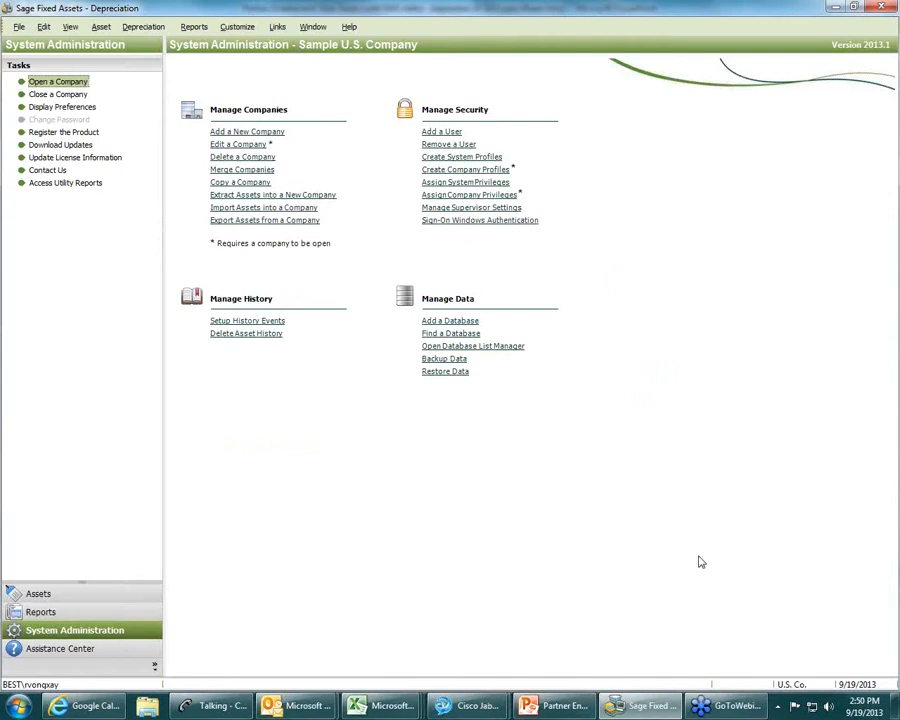
Open the current company's setup for editing and examine its name, identification number and business start date
click(256, 146)
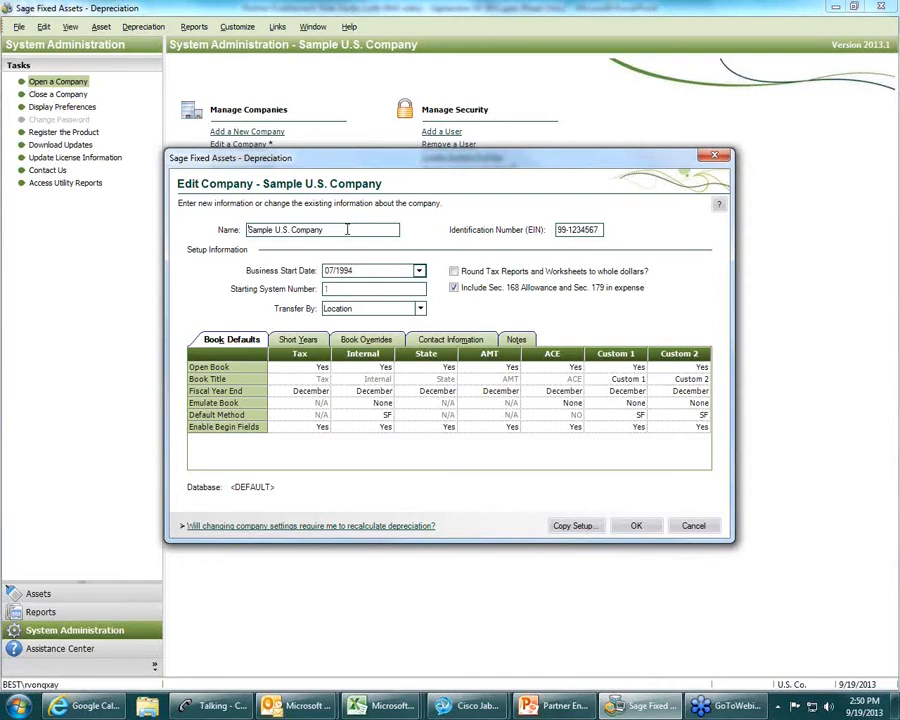
drag(347, 229, 243, 230)
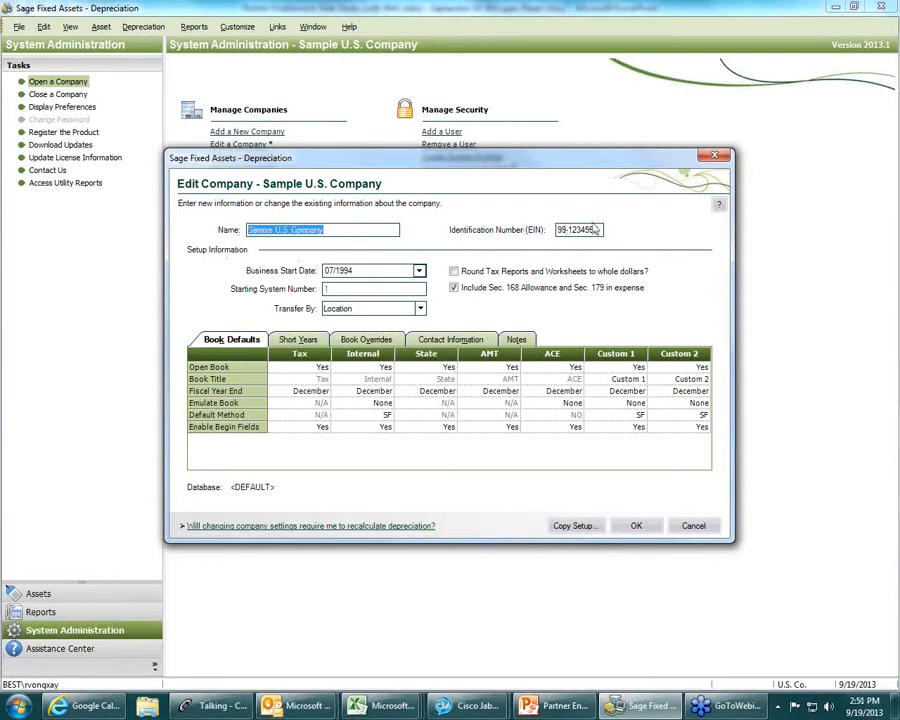
drag(601, 229, 555, 232)
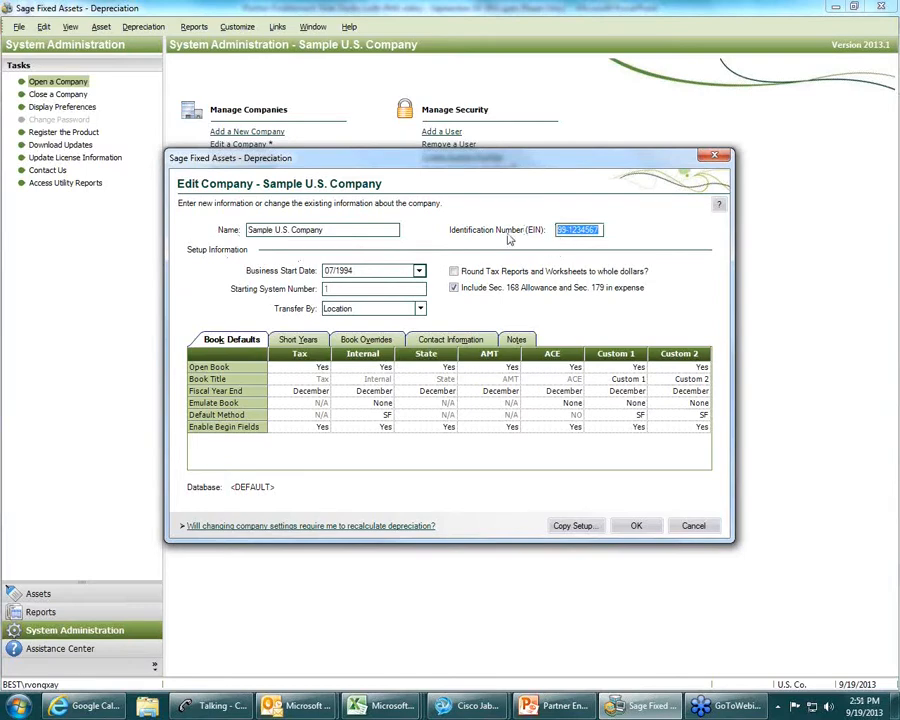
click(419, 271)
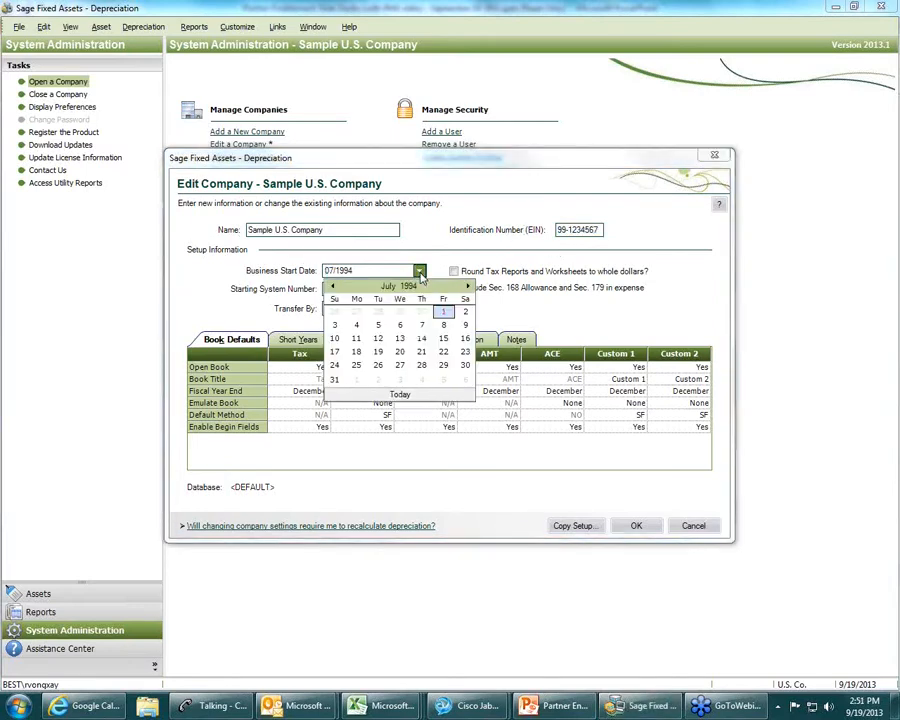
click(440, 255)
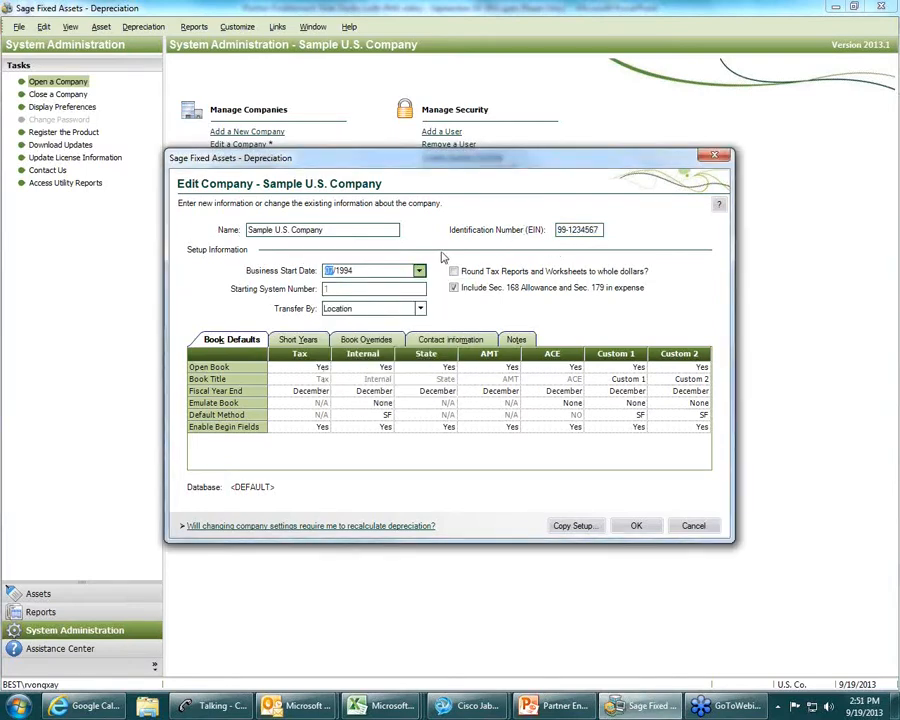
Examine the available transfer-by fields and the option to include Sec. 168 Allowance and Sec. 179 in expense
click(420, 309)
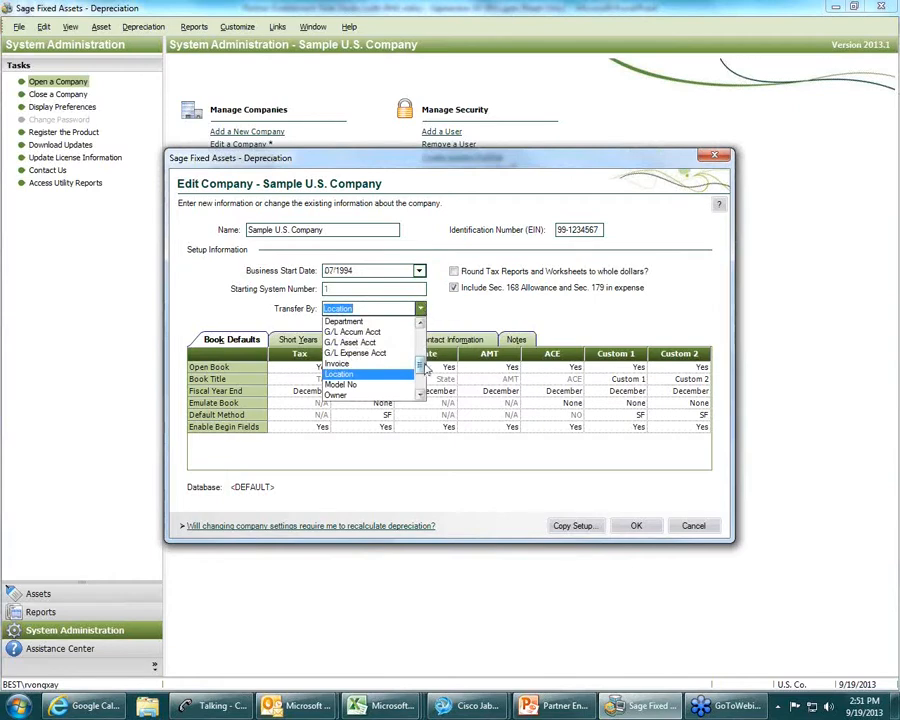
scroll(426, 352, up, 2)
scroll(426, 352, up, 2)
scroll(426, 360, down, 7)
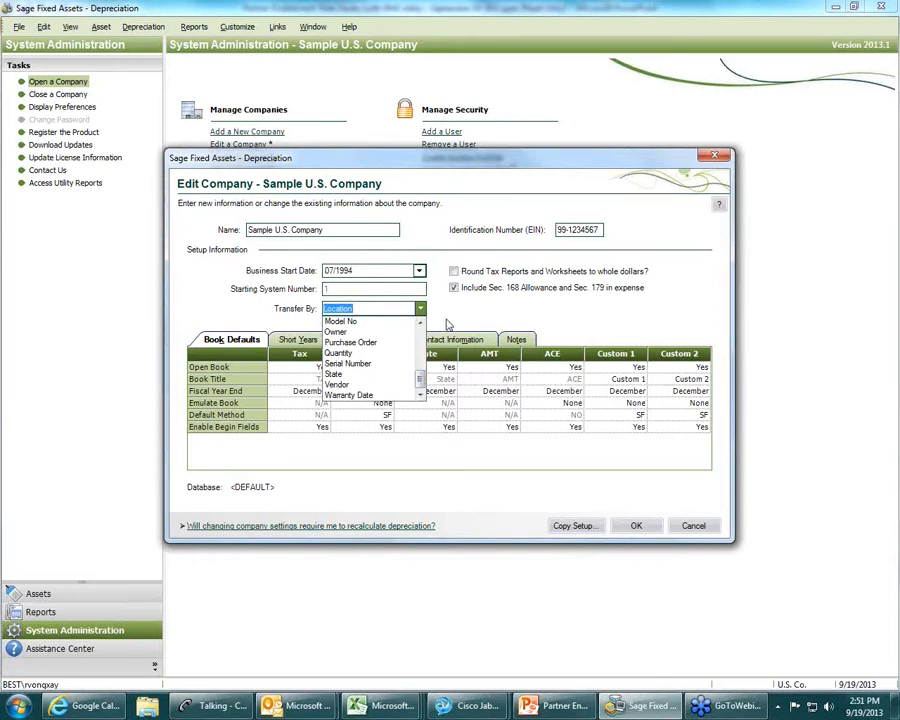
click(447, 323)
click(453, 287)
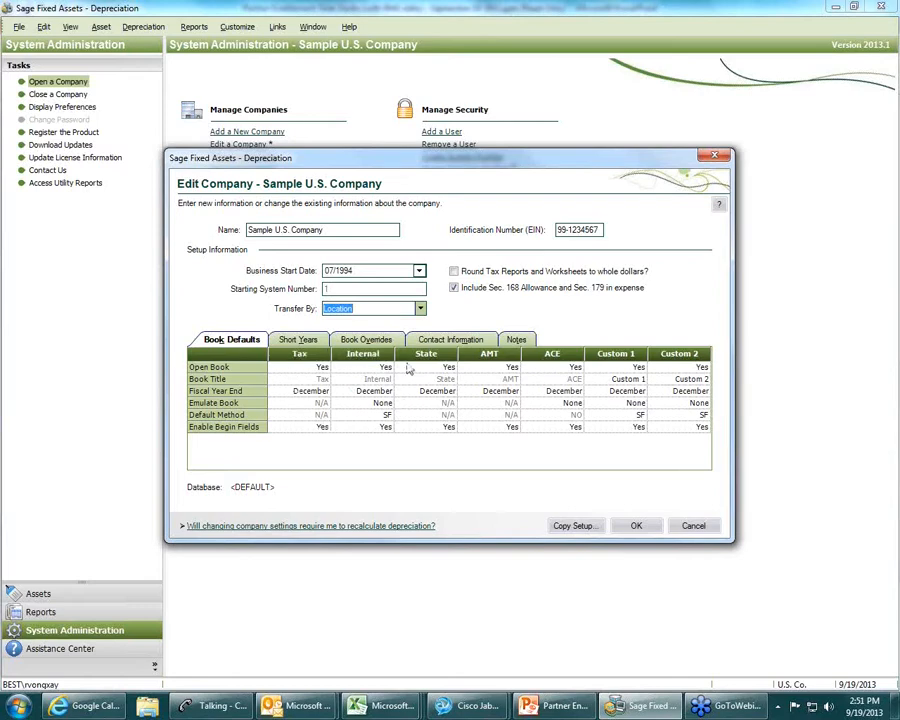
Examine the book defaults for open books, the two custom book titles, and the Tax, Internal and State fiscal year ends
click(316, 368)
click(322, 368)
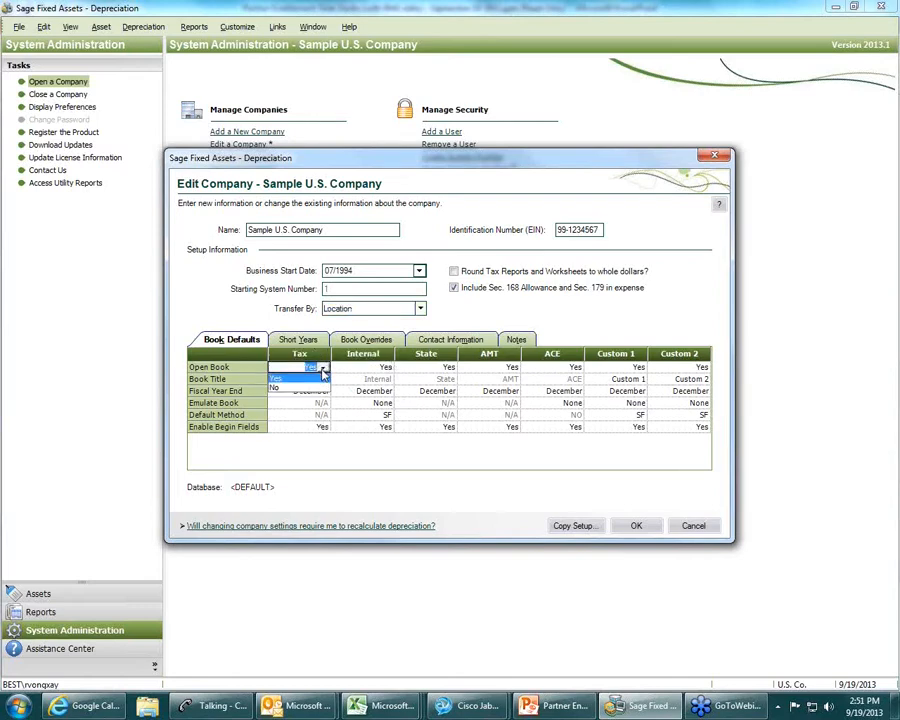
click(626, 380)
click(686, 380)
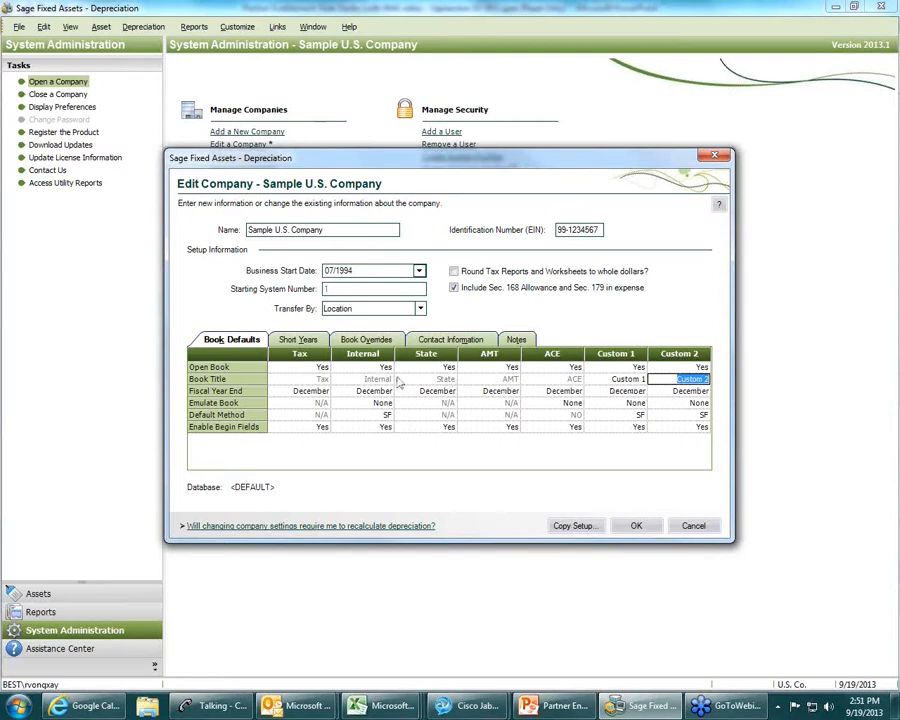
click(310, 391)
click(370, 391)
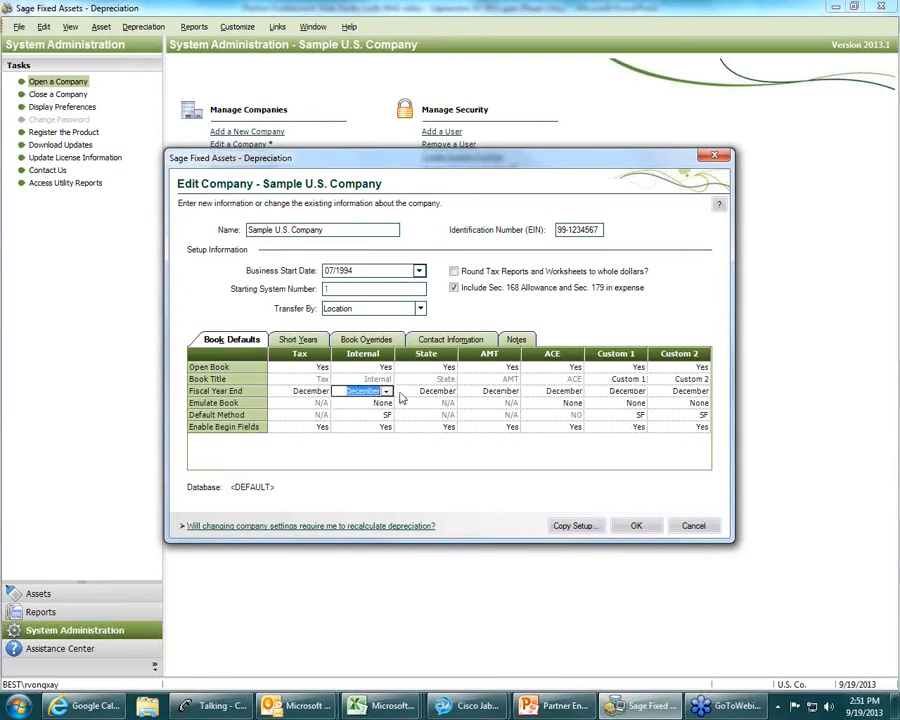
click(430, 391)
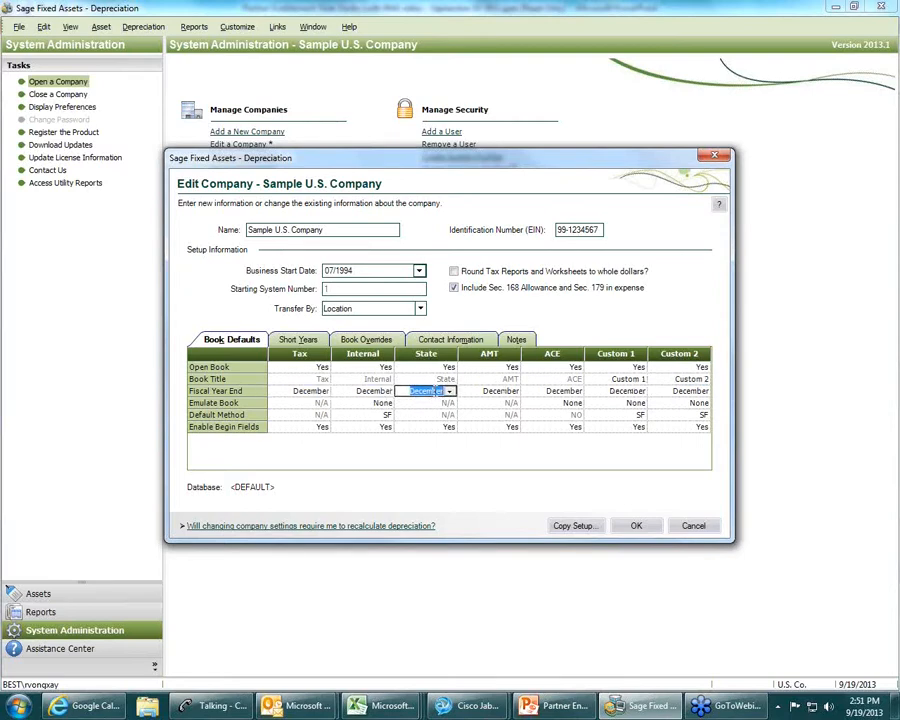
Examine the Internal book's emulation setting and default depreciation methods, and the AMT book's begin fields setting
click(380, 403)
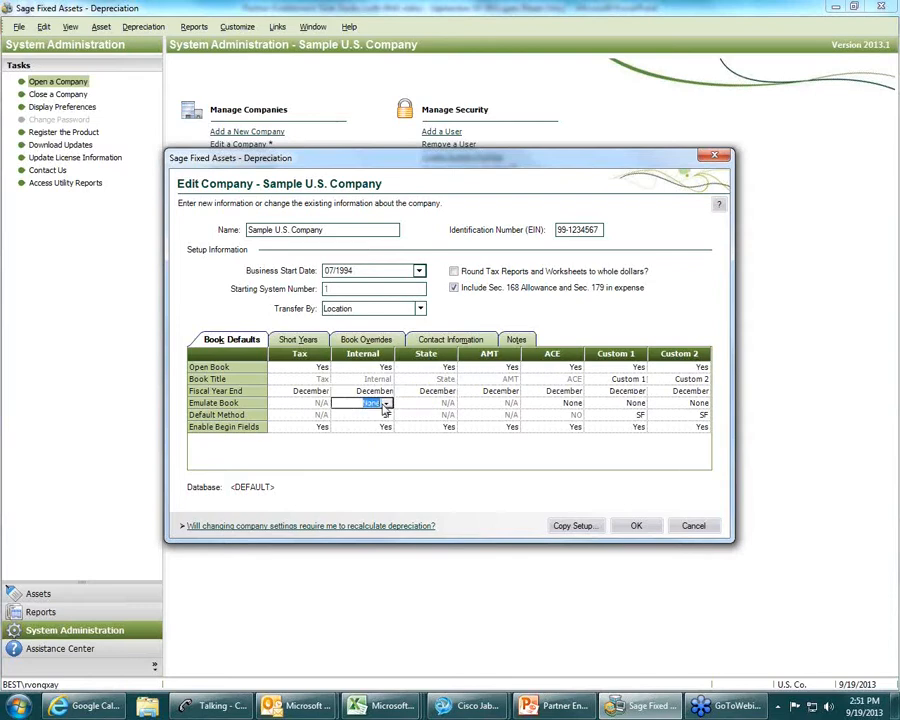
click(382, 415)
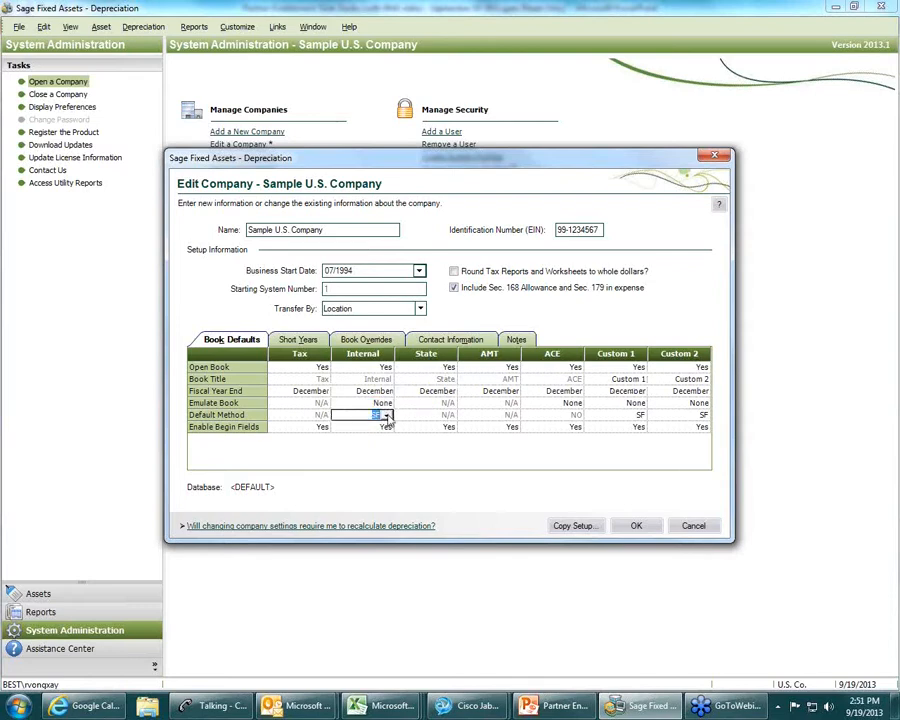
click(387, 416)
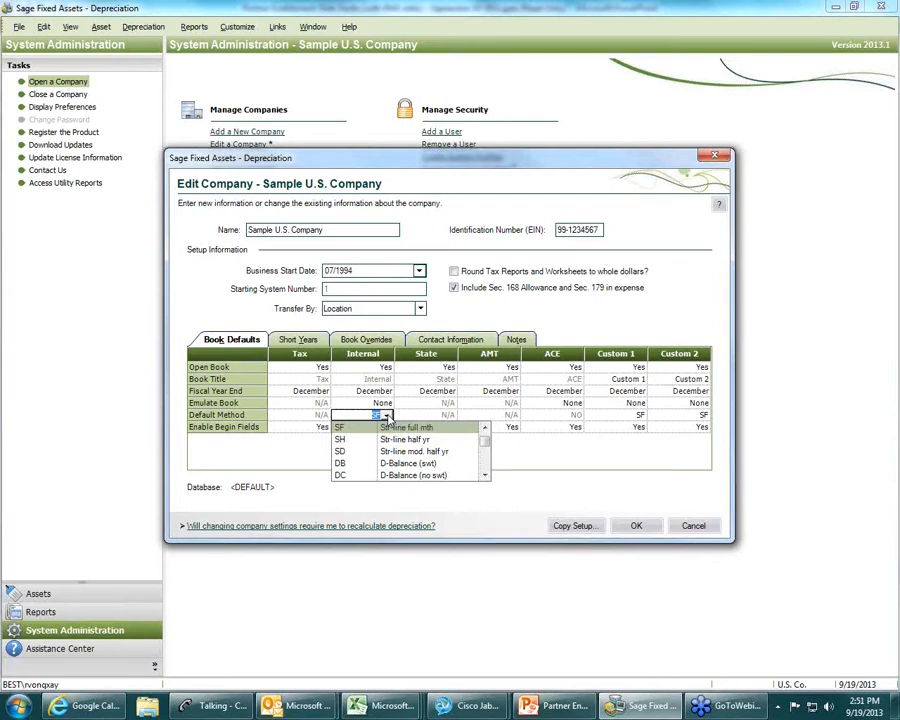
click(510, 427)
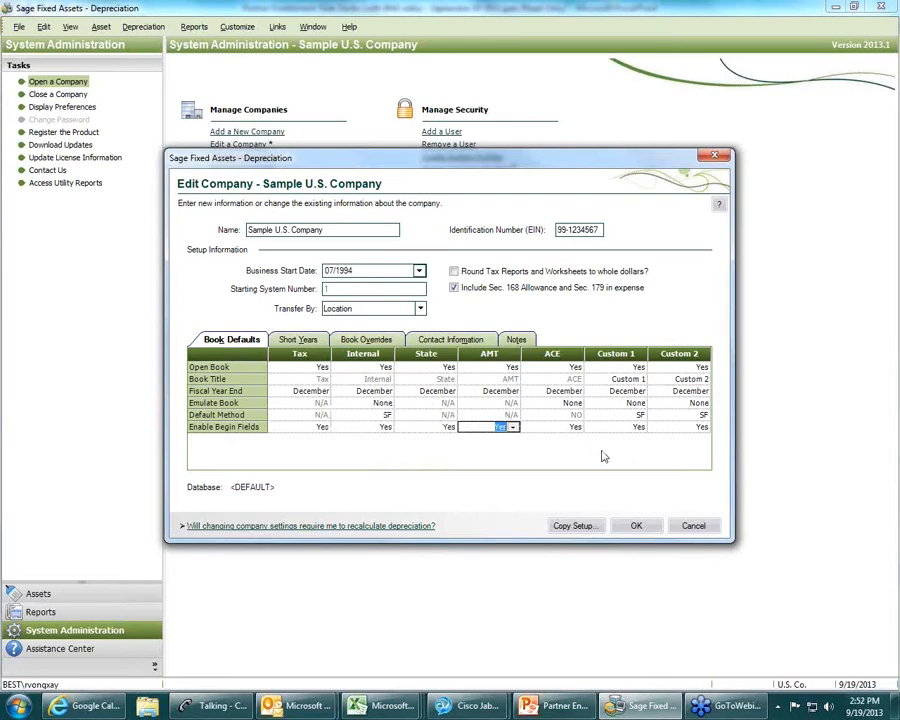
Examine the company's short years, book overrides, contact information and notes, and leave its setup without saving
click(306, 341)
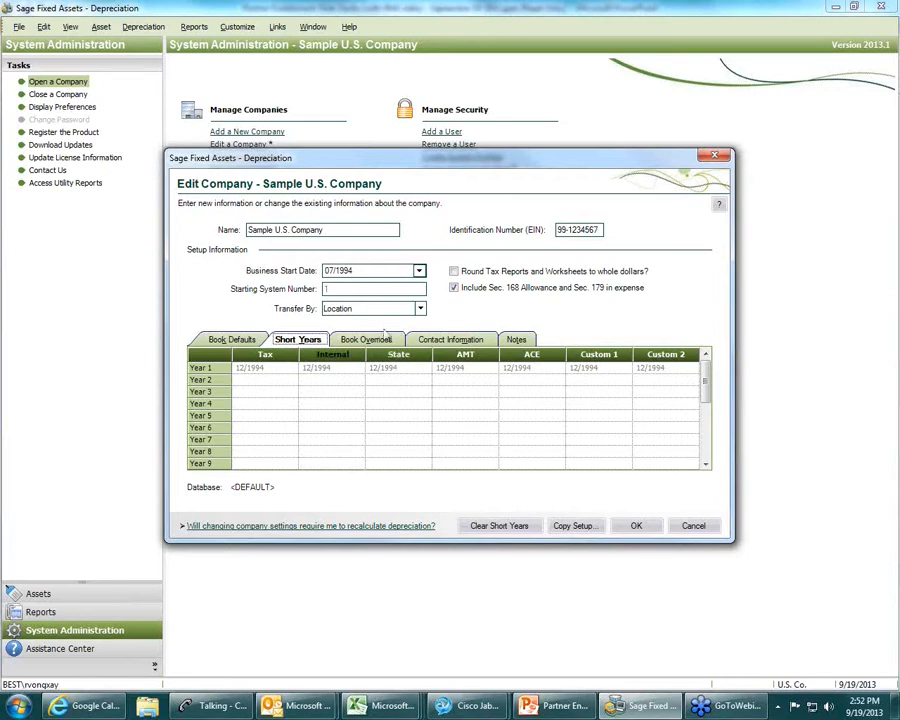
click(381, 341)
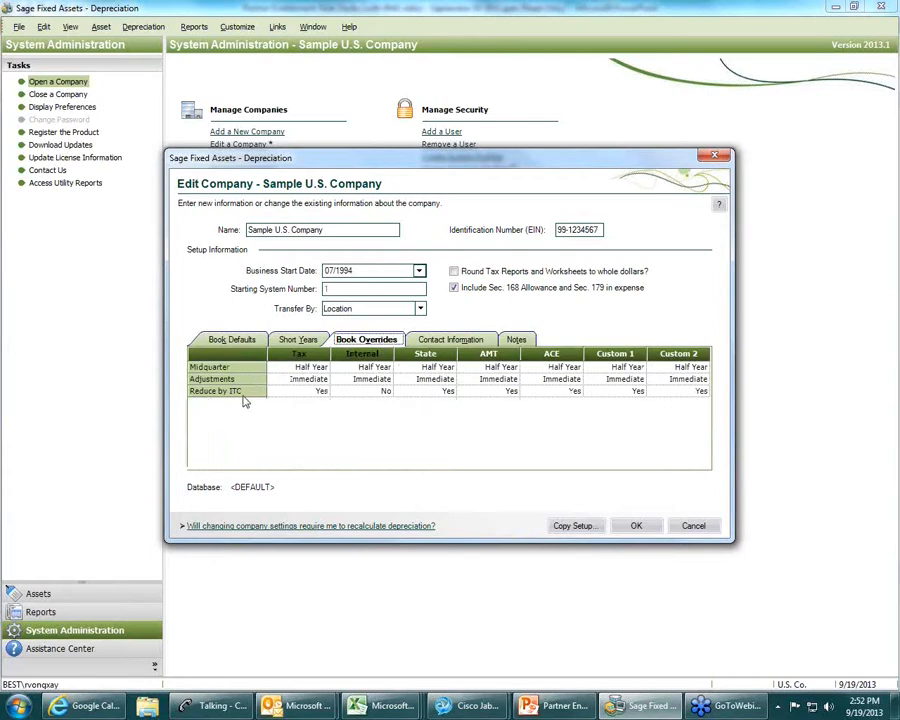
click(442, 341)
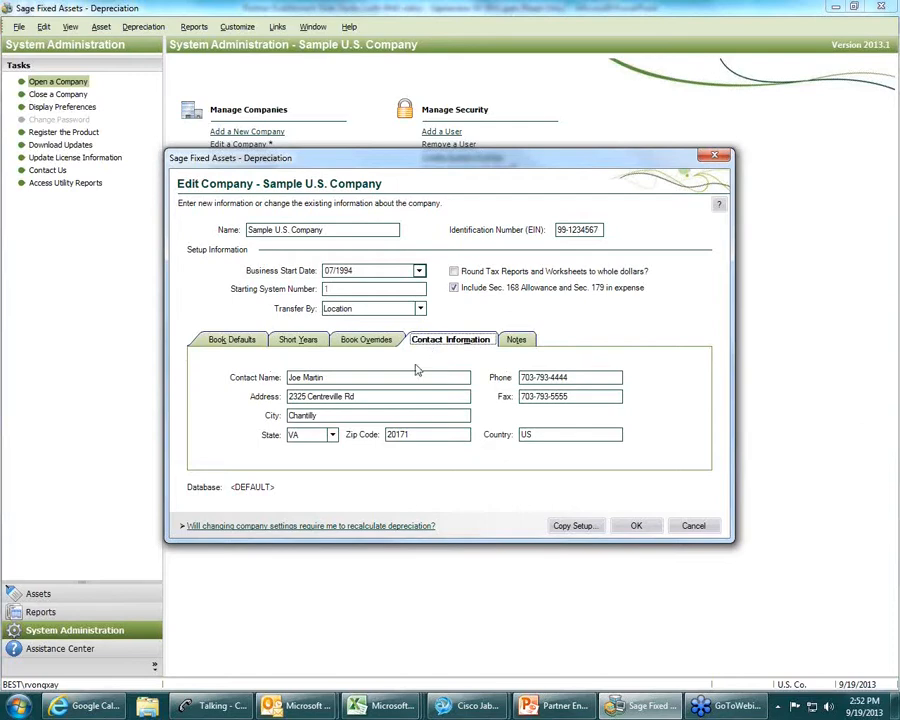
click(518, 341)
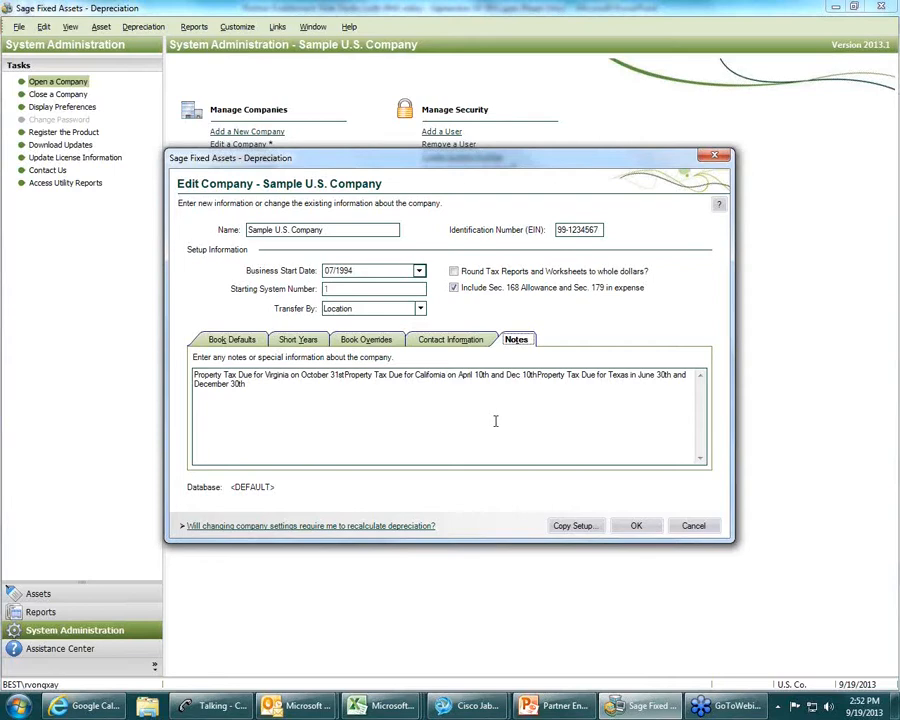
click(702, 530)
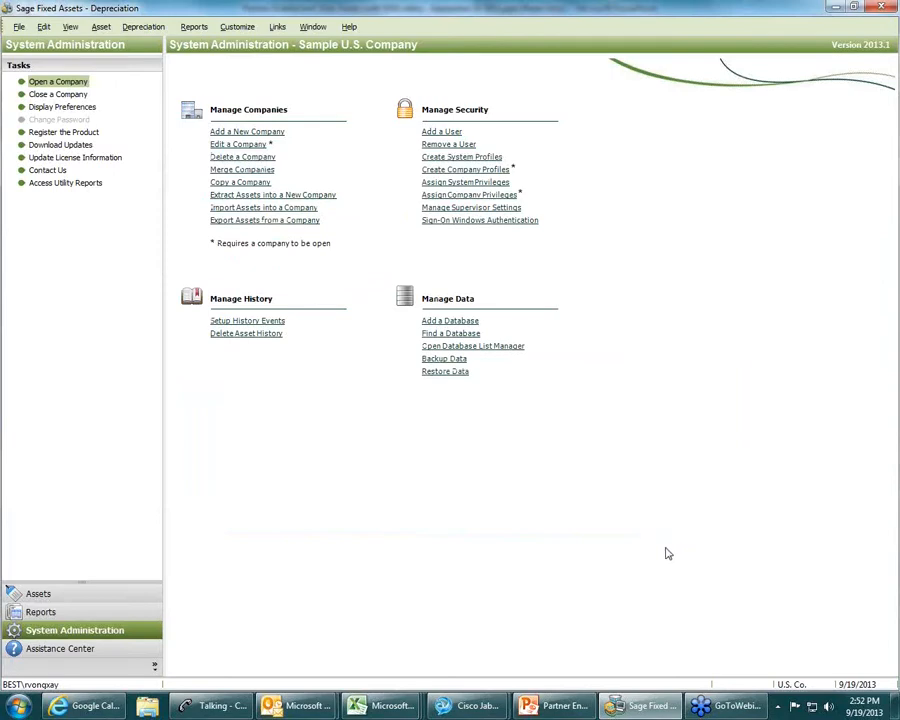
Open the company's asset list and look through all complete assets
click(104, 594)
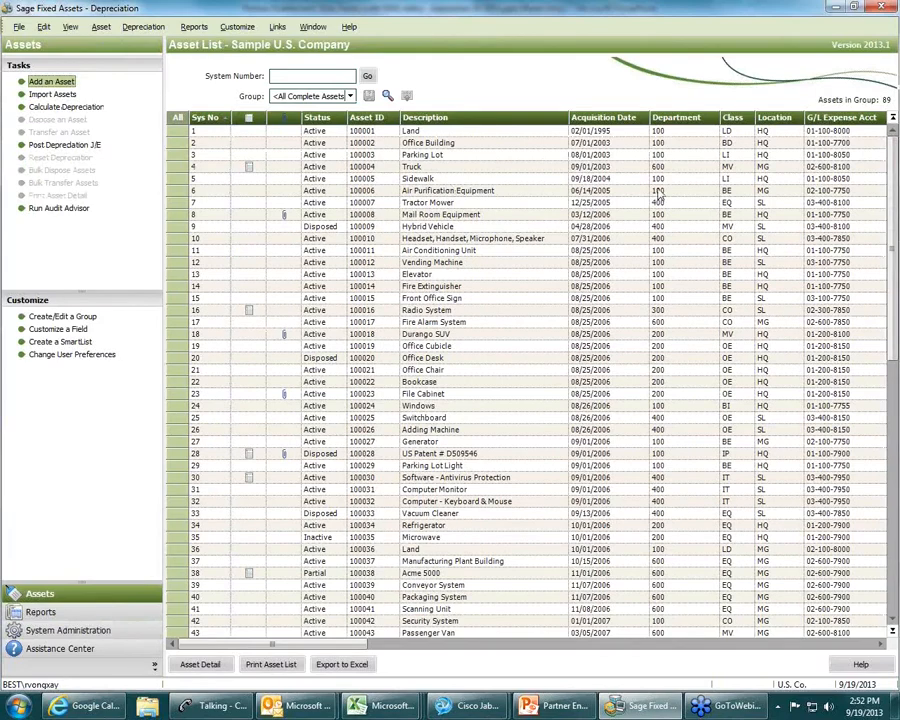
drag(893, 232, 896, 480)
scroll(610, 310, up, 15)
Move the Class column ahead of Acquisition Date in the asset list and sort the assets by class
click(728, 131)
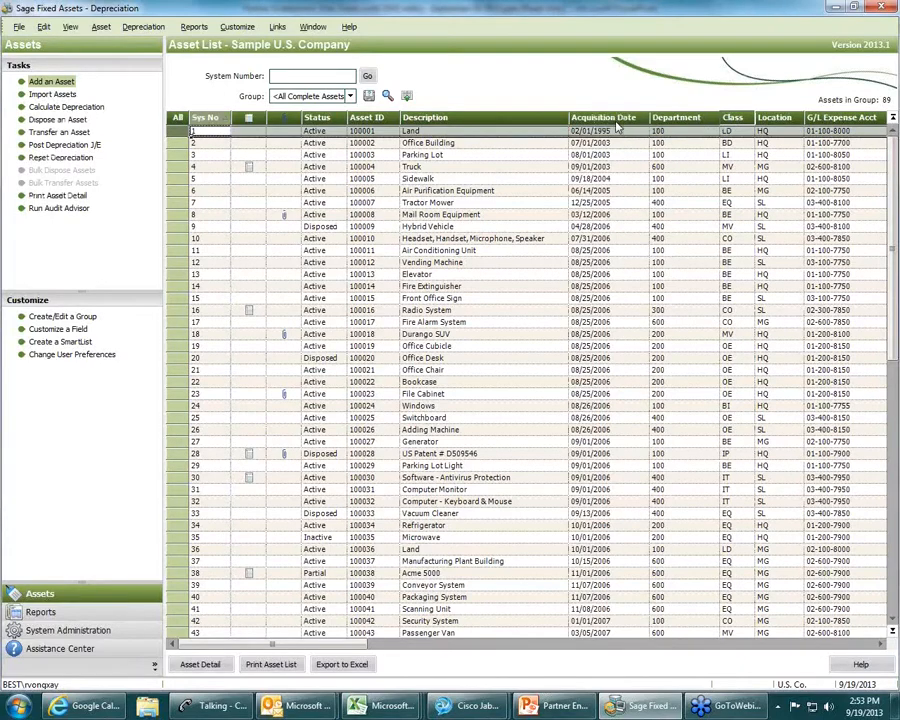
drag(618, 124, 619, 126)
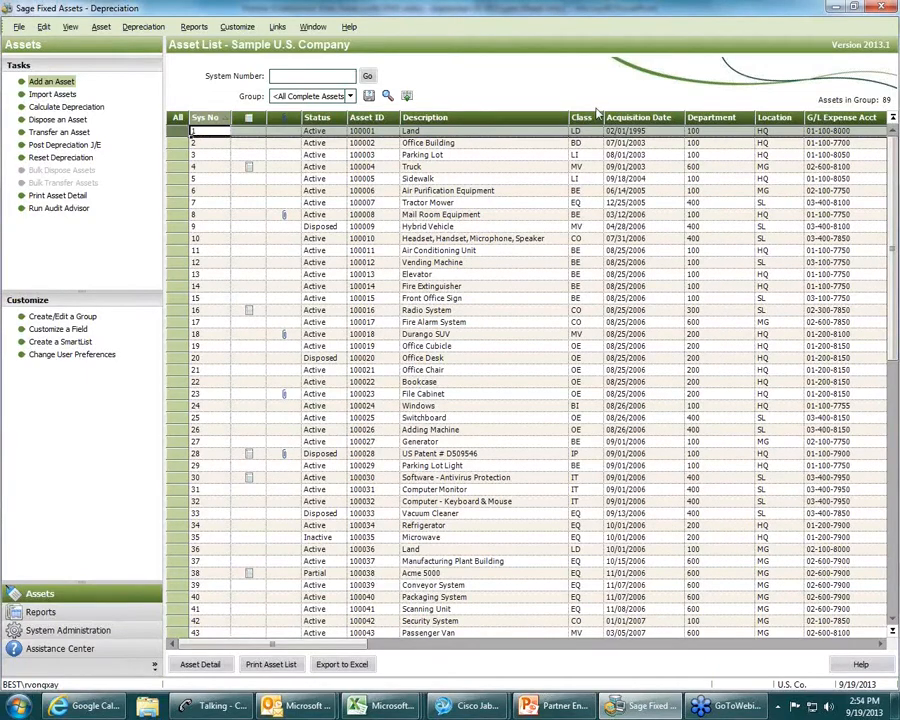
click(583, 117)
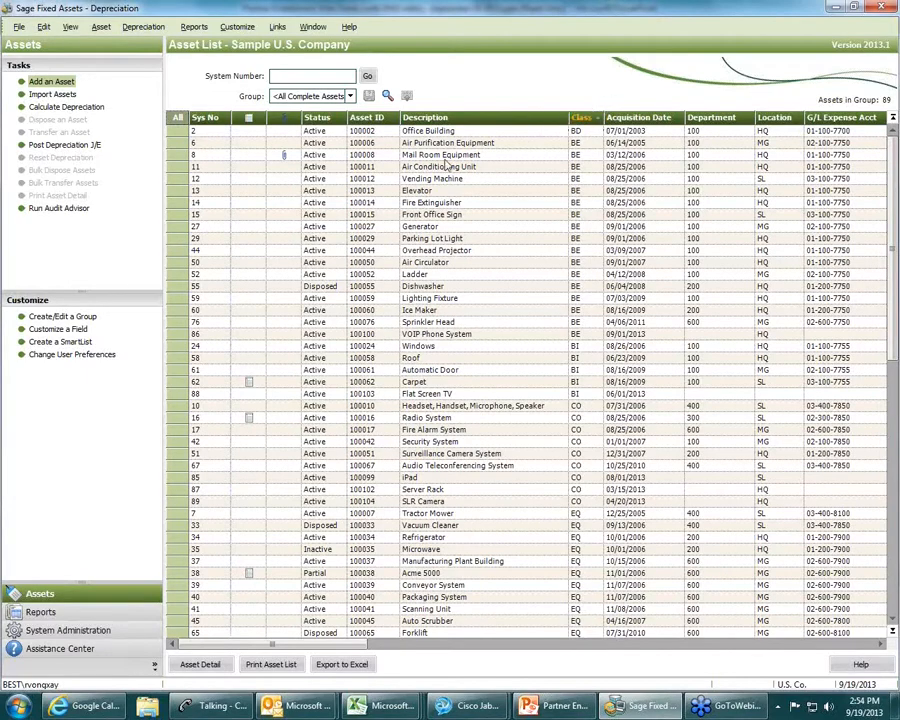
Open field customization, examine the Class field's view options and set the field's title to "Type"
click(55, 330)
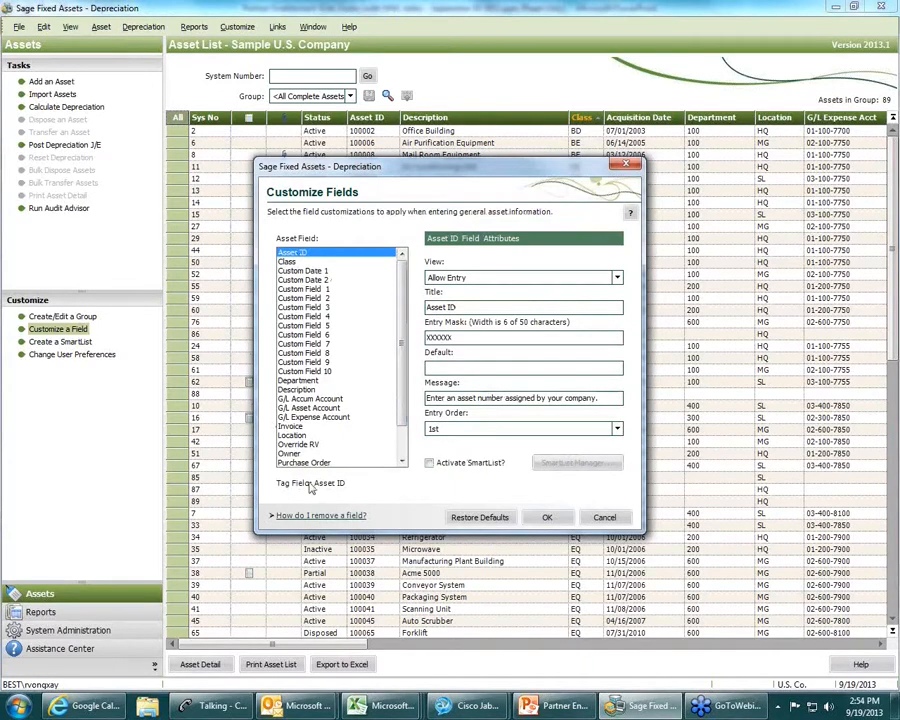
click(289, 262)
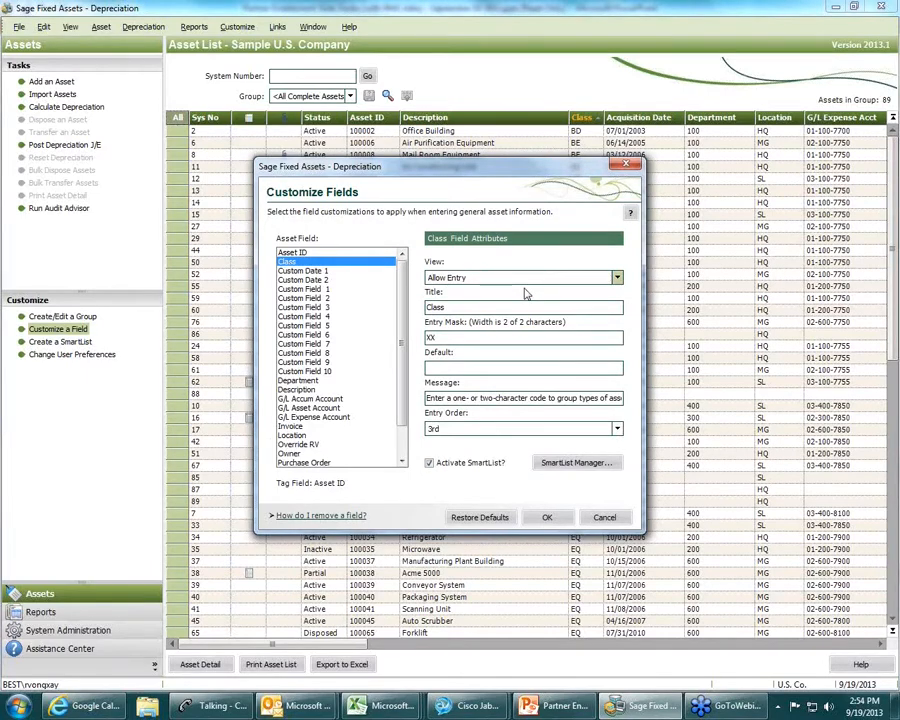
click(617, 278)
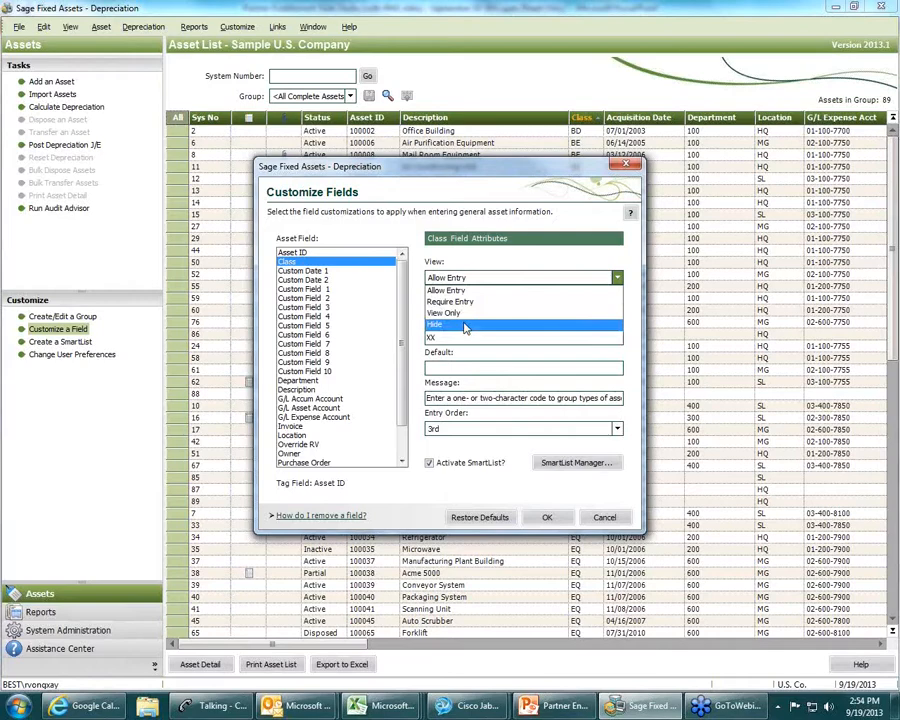
click(632, 305)
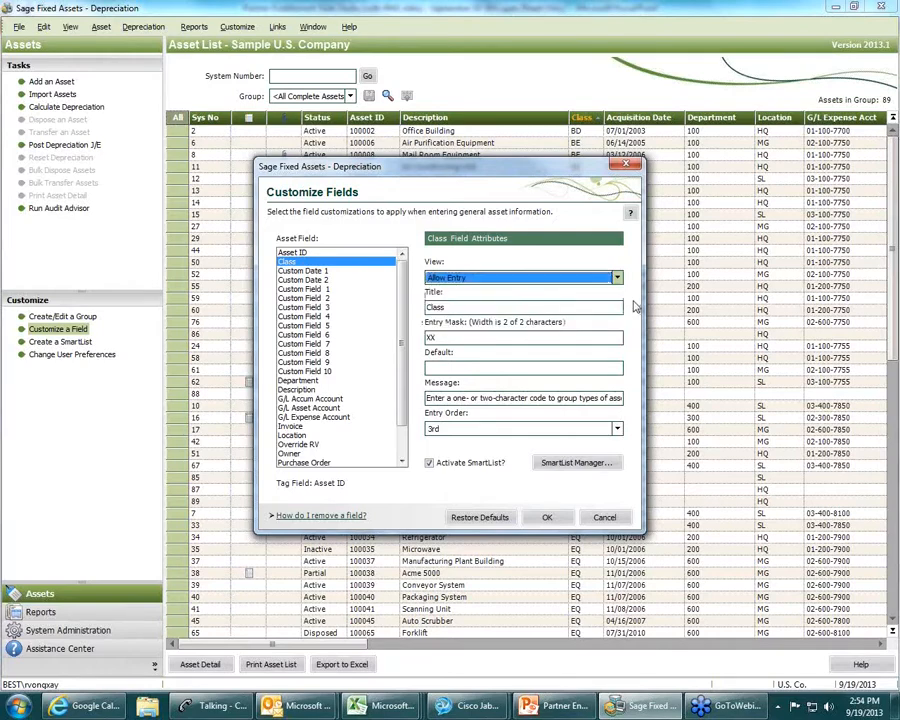
click(448, 307)
double_click(448, 307)
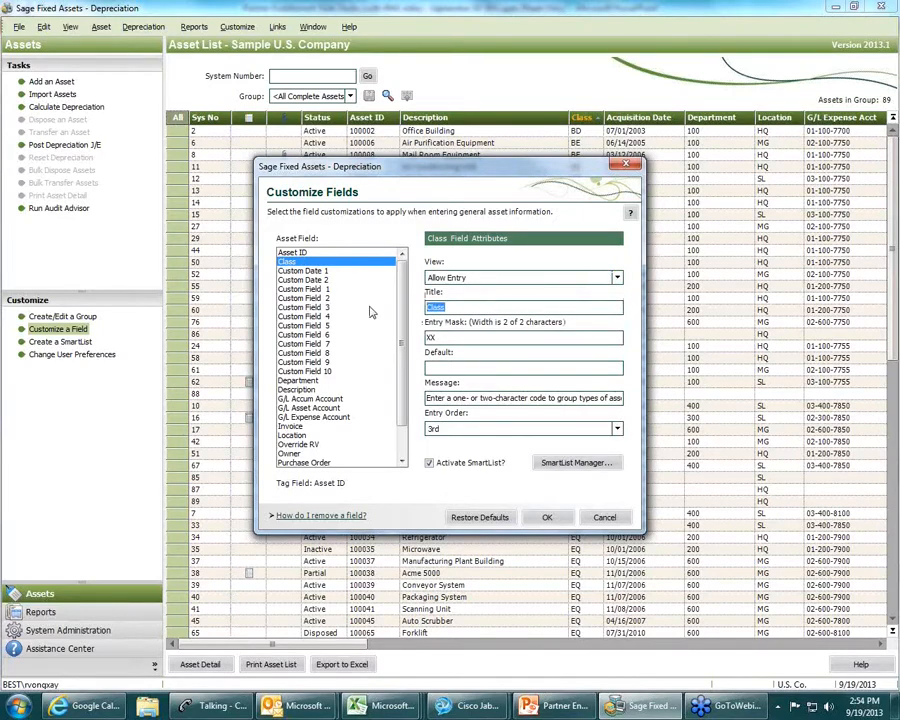
text(Type)
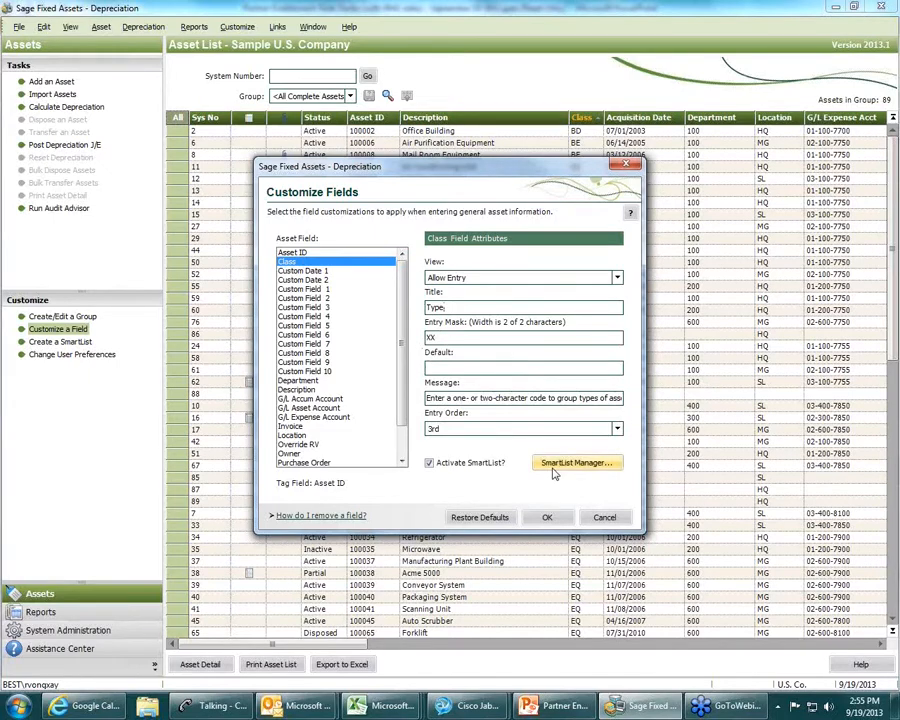
Examine the field attributes of Custom Field 1, Custom Field 2, Department, Description and Asset ID
click(308, 290)
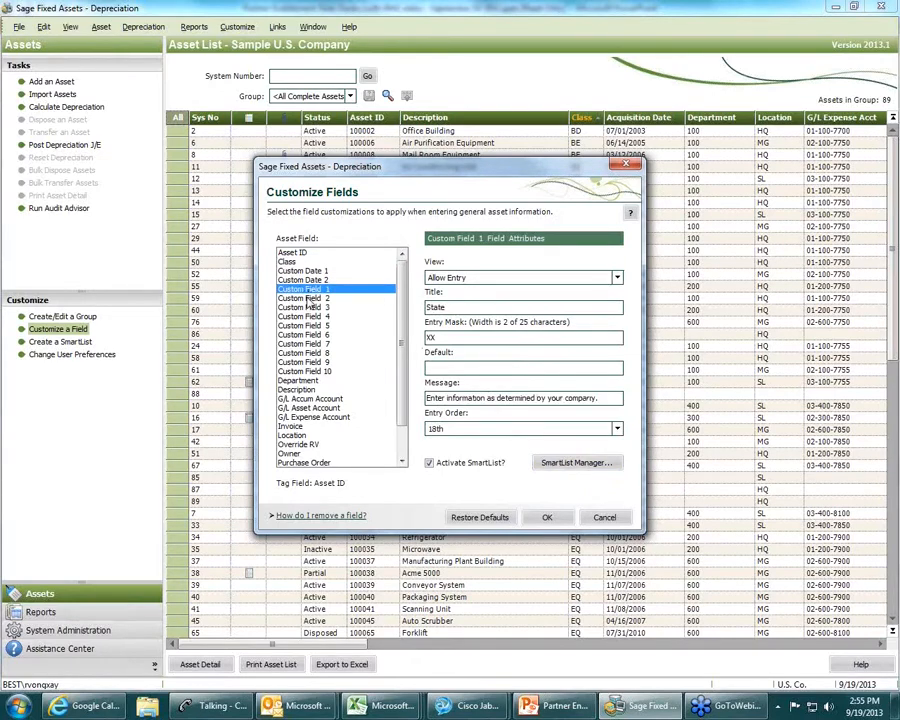
click(309, 298)
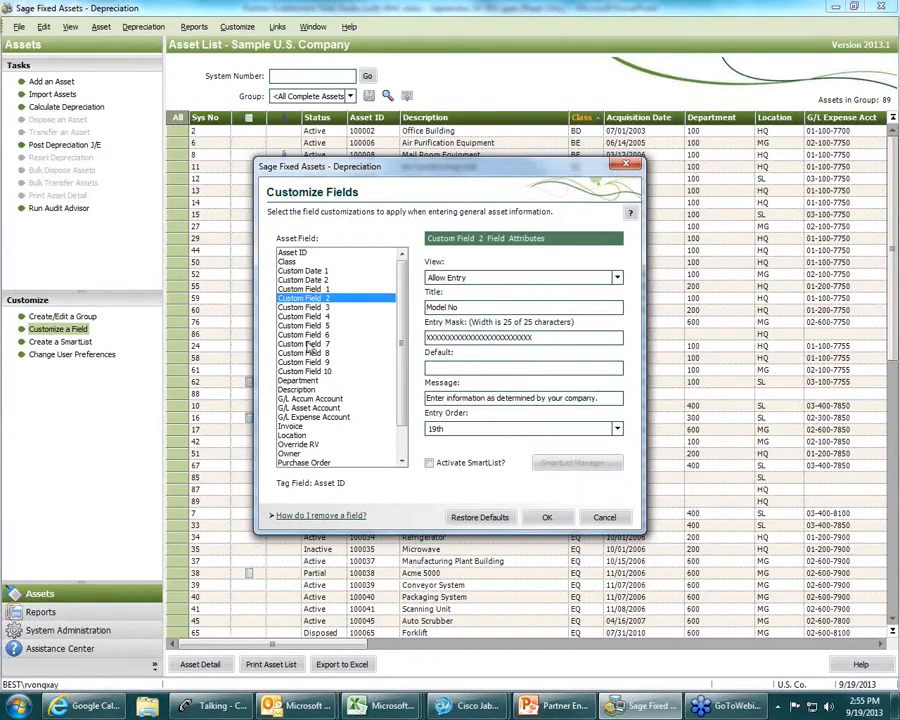
click(300, 380)
click(300, 389)
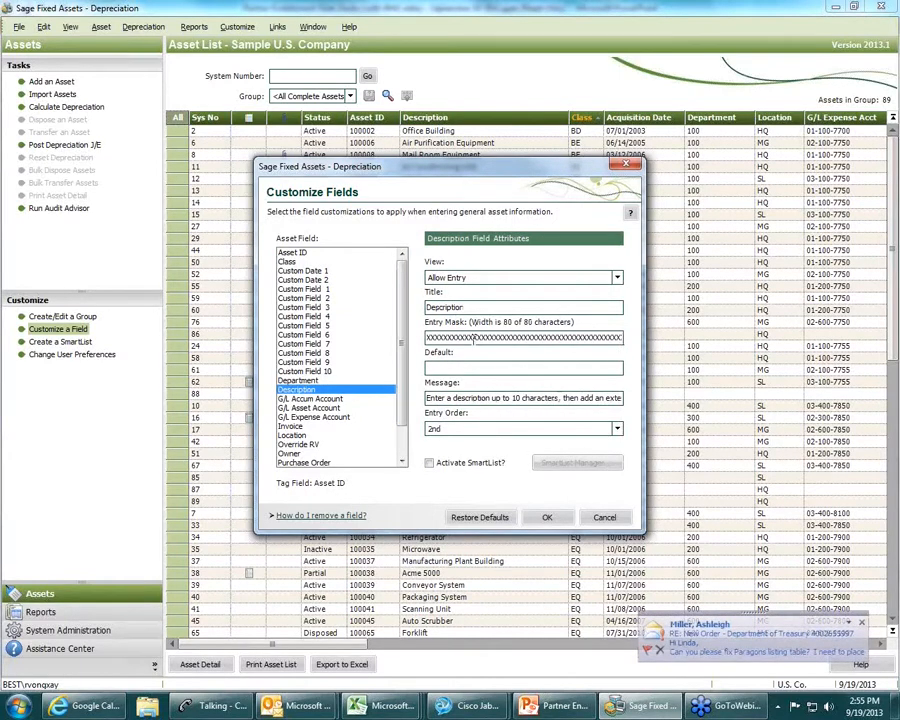
click(293, 252)
Open the SmartList Manager for the Class field and review its existing names and descriptions
click(288, 261)
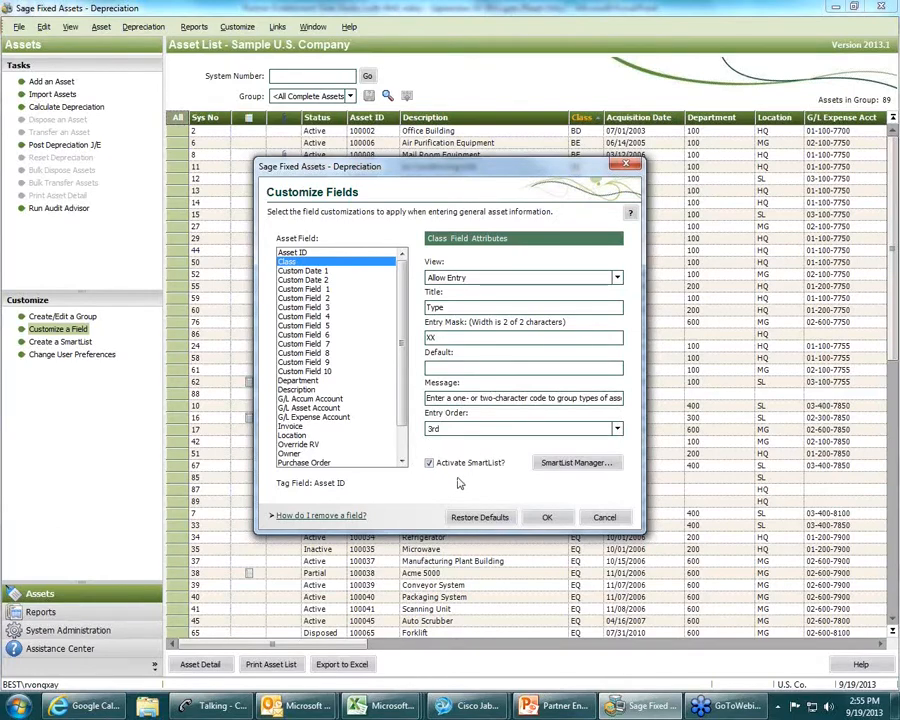
click(570, 463)
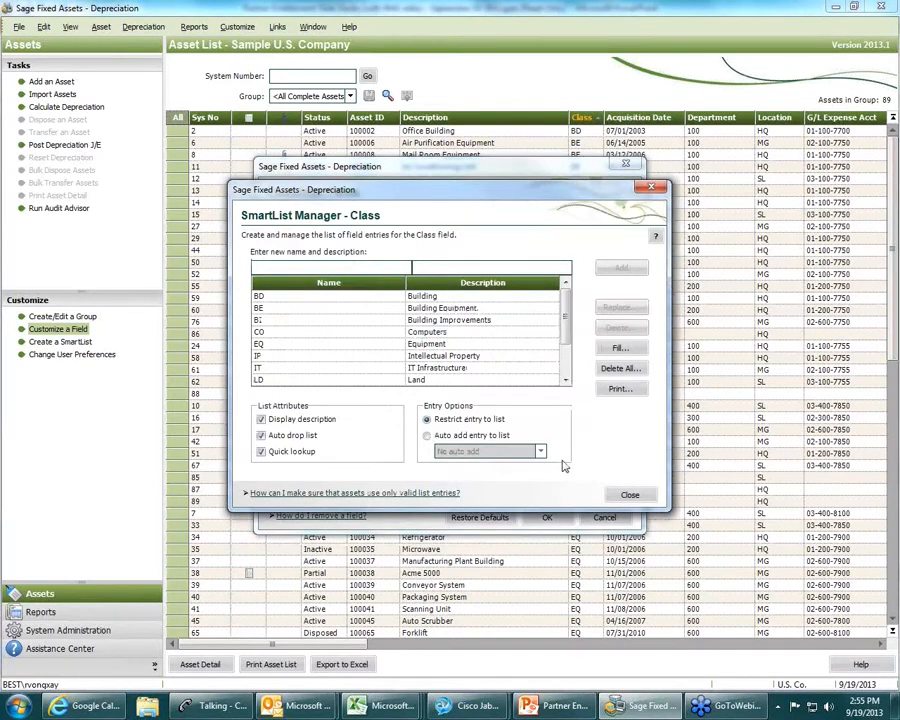
click(371, 264)
scroll(571, 358, down, 2)
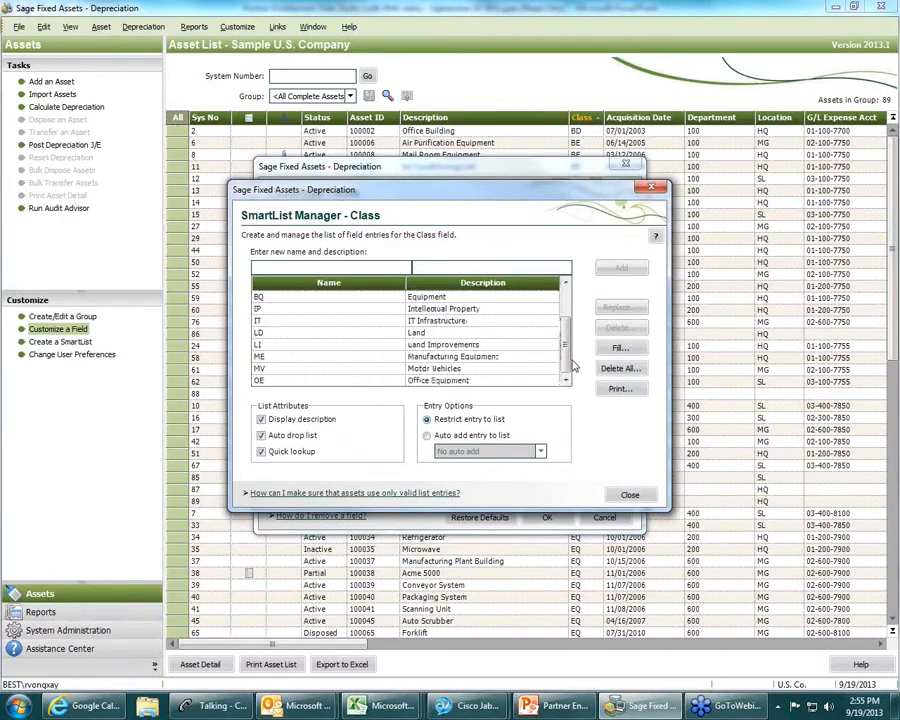
scroll(402, 320, up, 2)
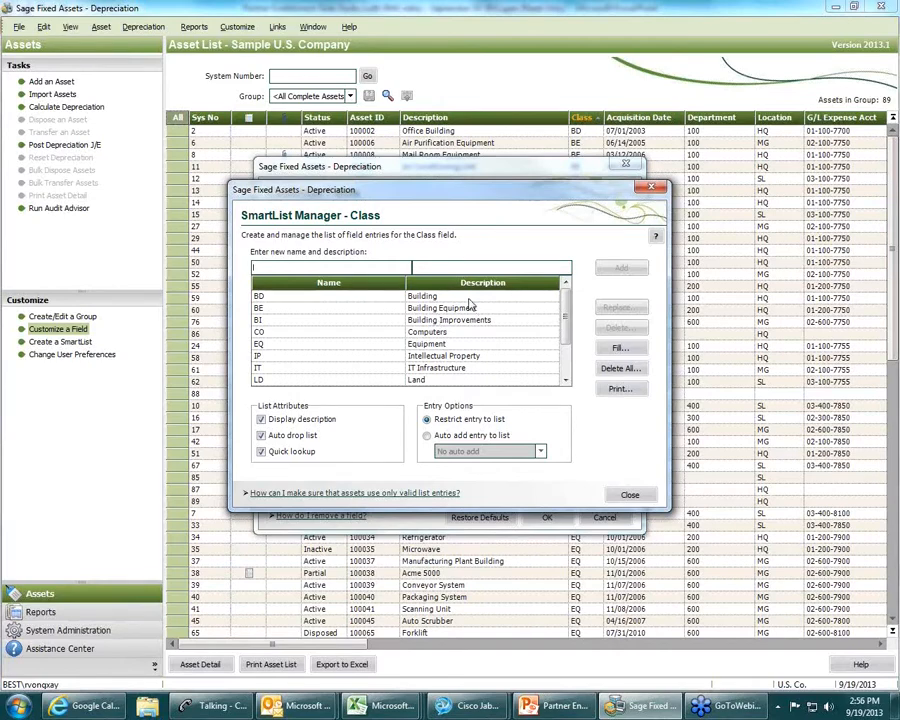
Add the entry TT with the description "trucks" to the Class SmartList and save the field customizations
text(F)
text(TT)
key(Tab)
text(Fu)
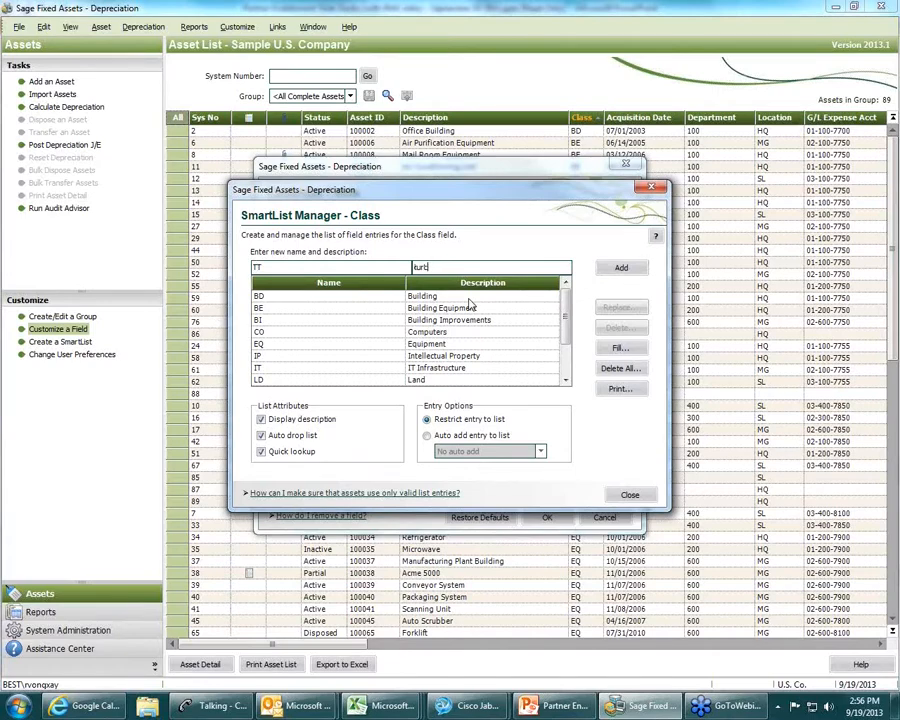
text(rucks)
click(621, 268)
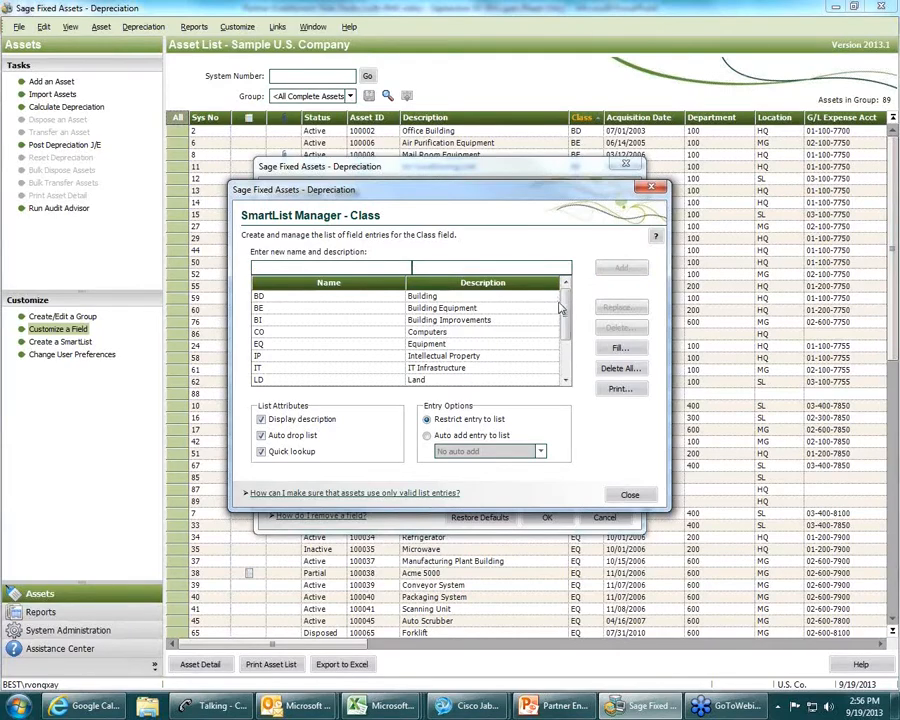
scroll(561, 312, down, 2)
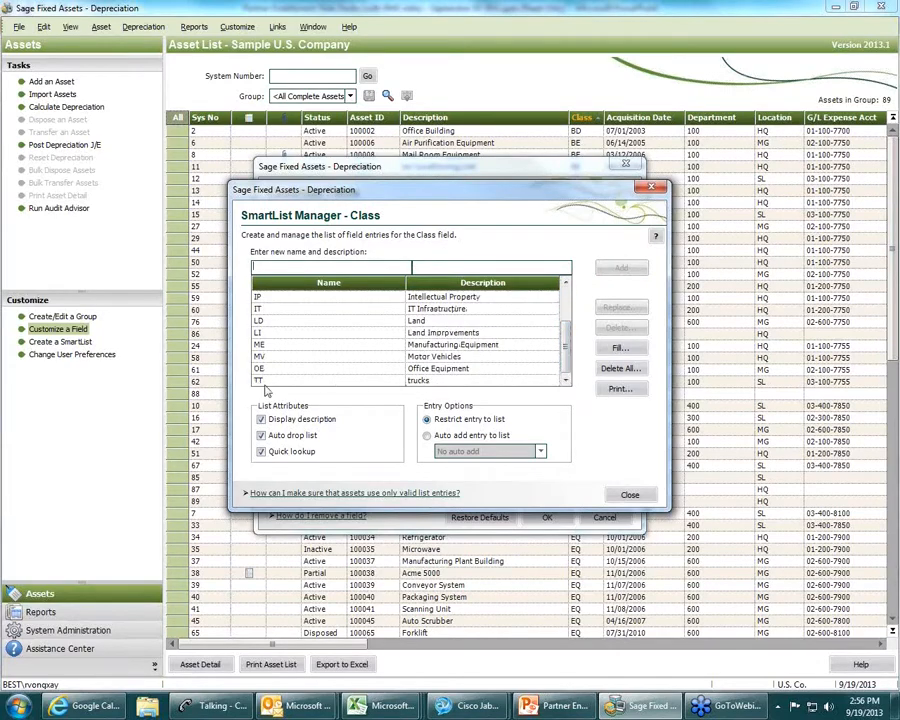
click(633, 495)
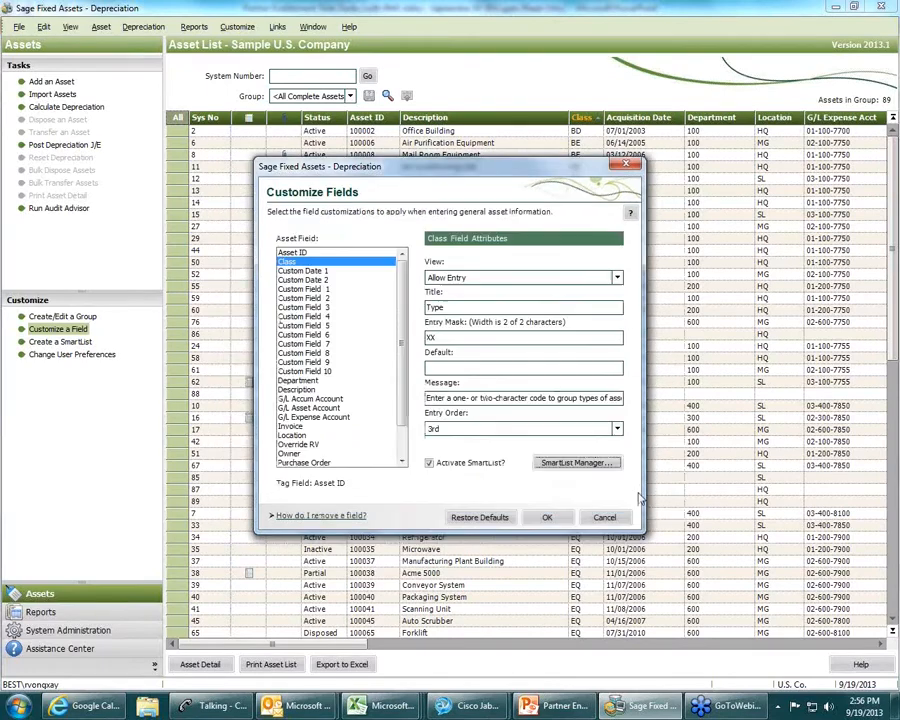
click(556, 517)
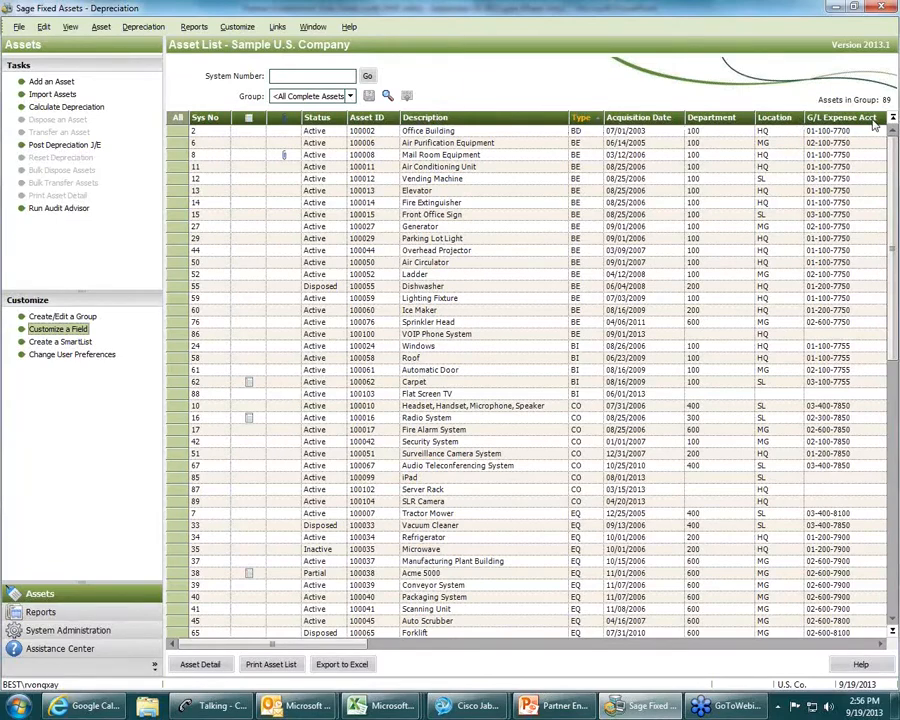
Set the Class field's title back to "Class" and save the field customizations
click(58, 329)
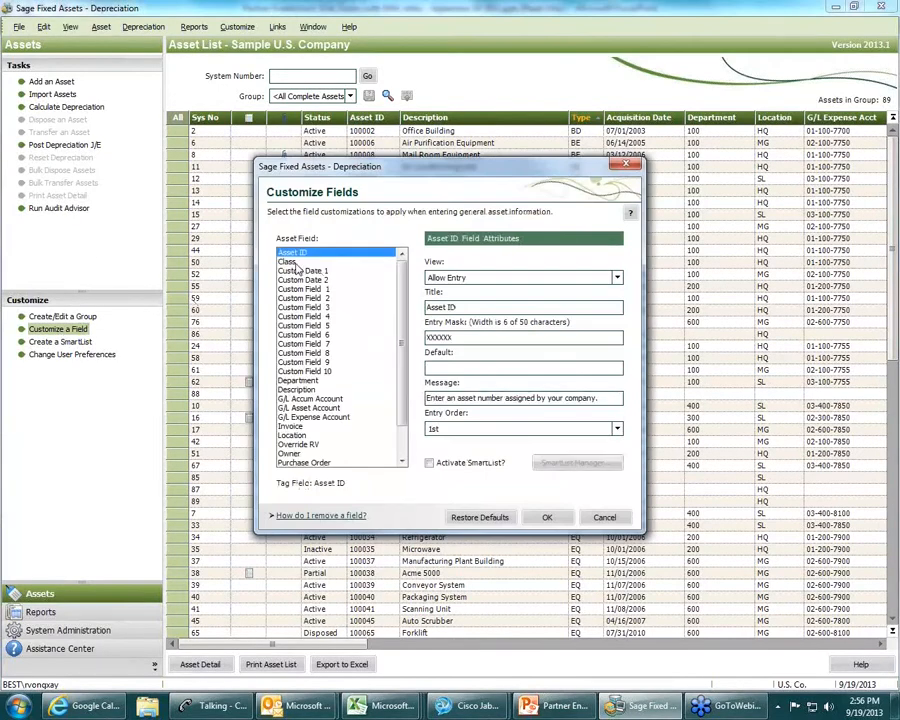
click(288, 261)
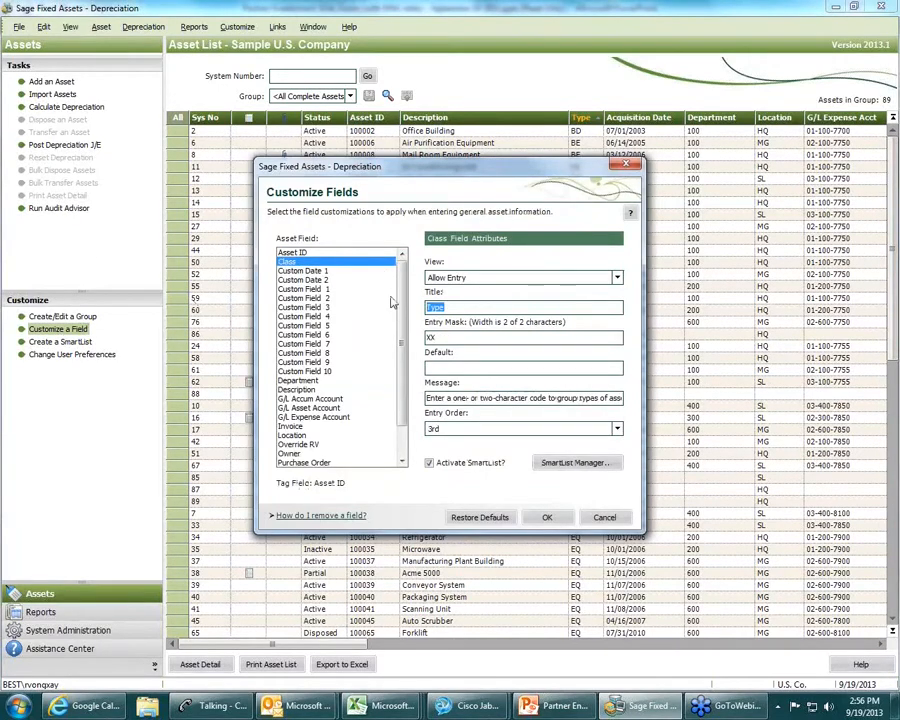
text(Class)
click(547, 517)
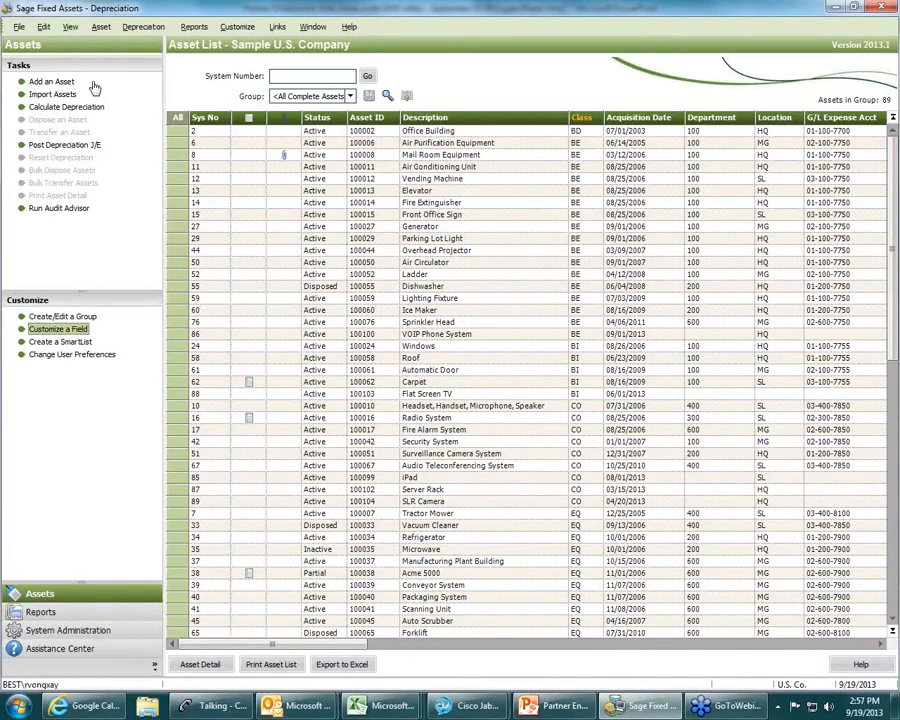
Start a new asset with Asset ID 654611 and the description "computerl;kkajdlajksdf"
click(46, 82)
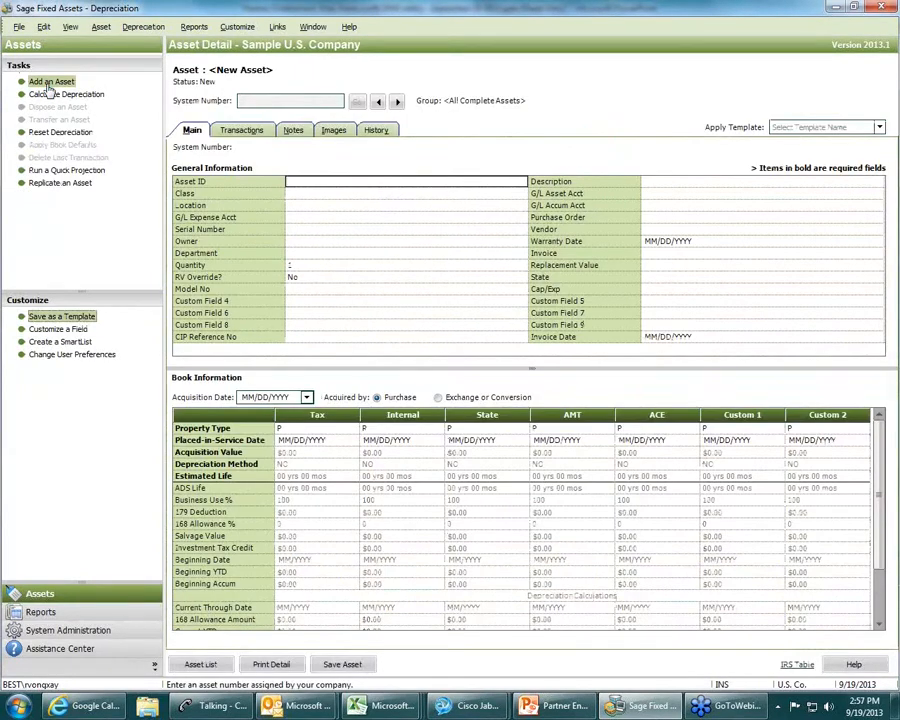
drag(453, 213, 898, 218)
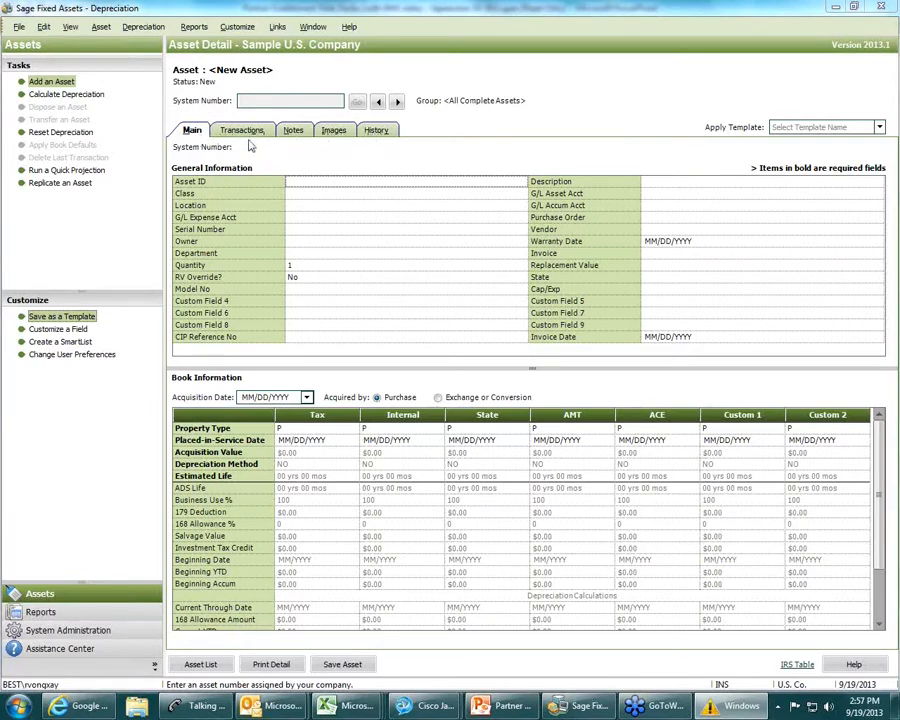
click(351, 187)
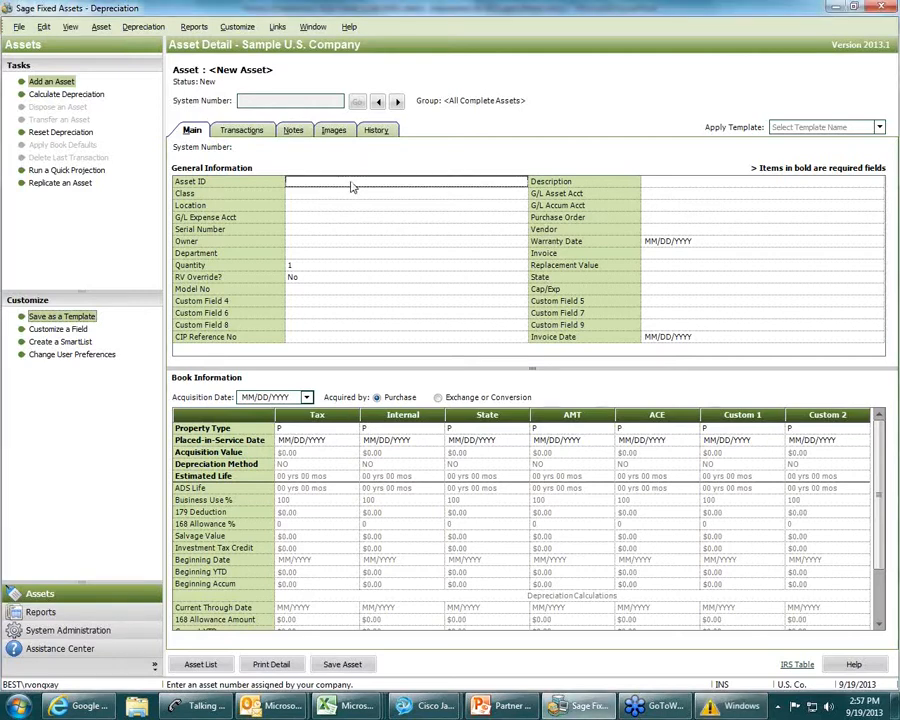
text(654611)
key(Tab)
text(computerl;ipiajdlajksdf)
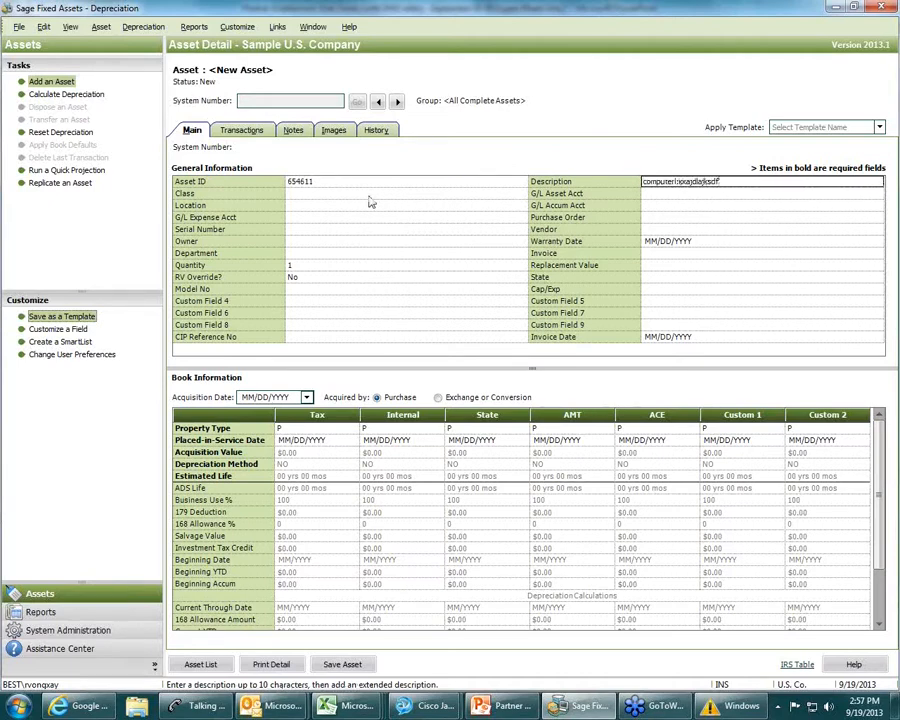
Assign the new asset to class CO (Computers) and G/L asset account 01-200-1250
click(368, 194)
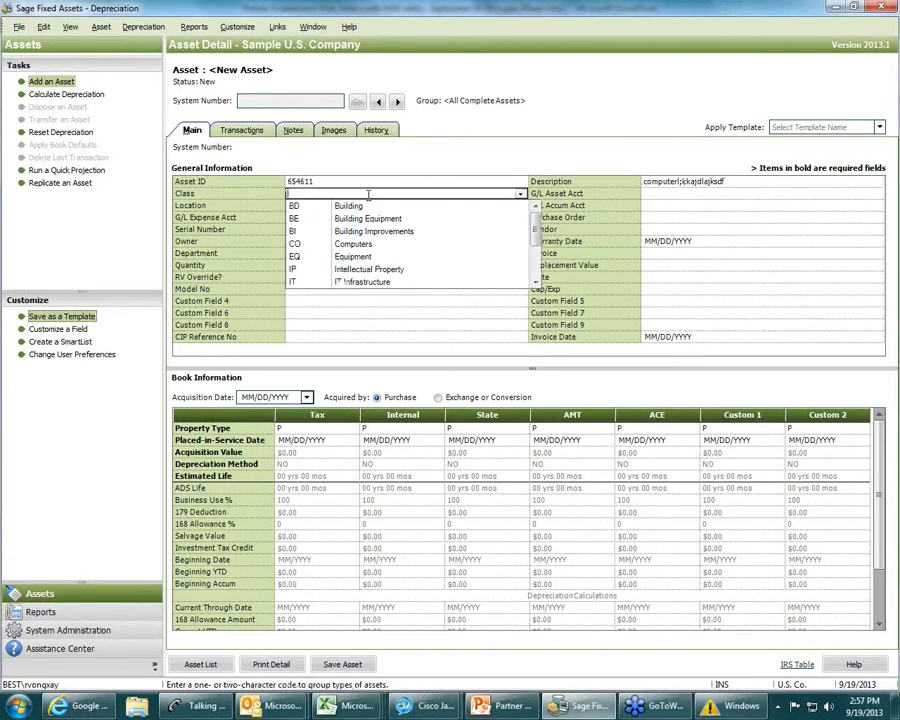
click(370, 247)
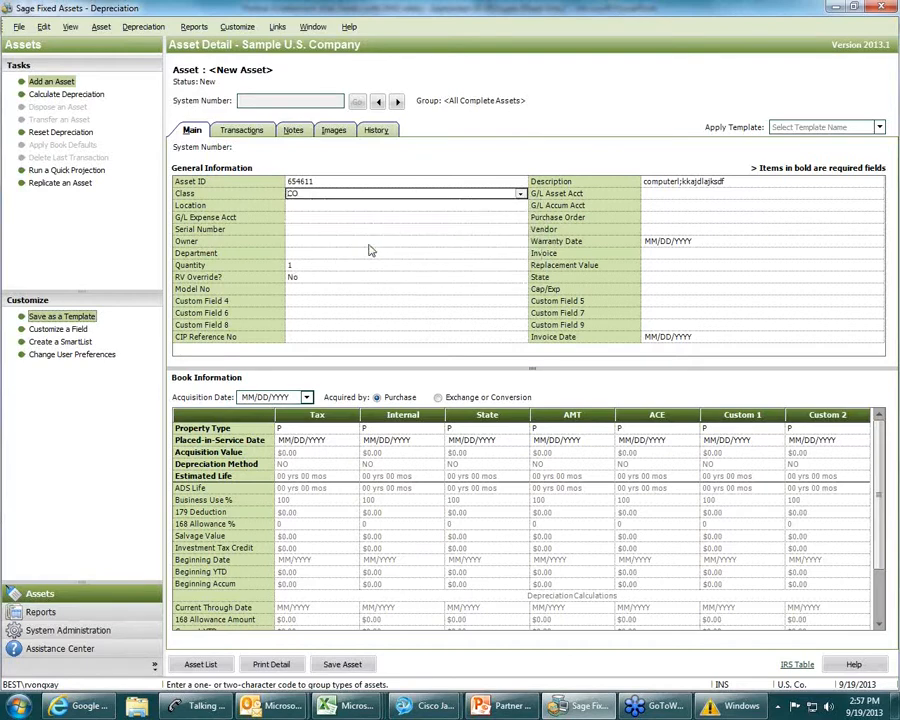
click(520, 195)
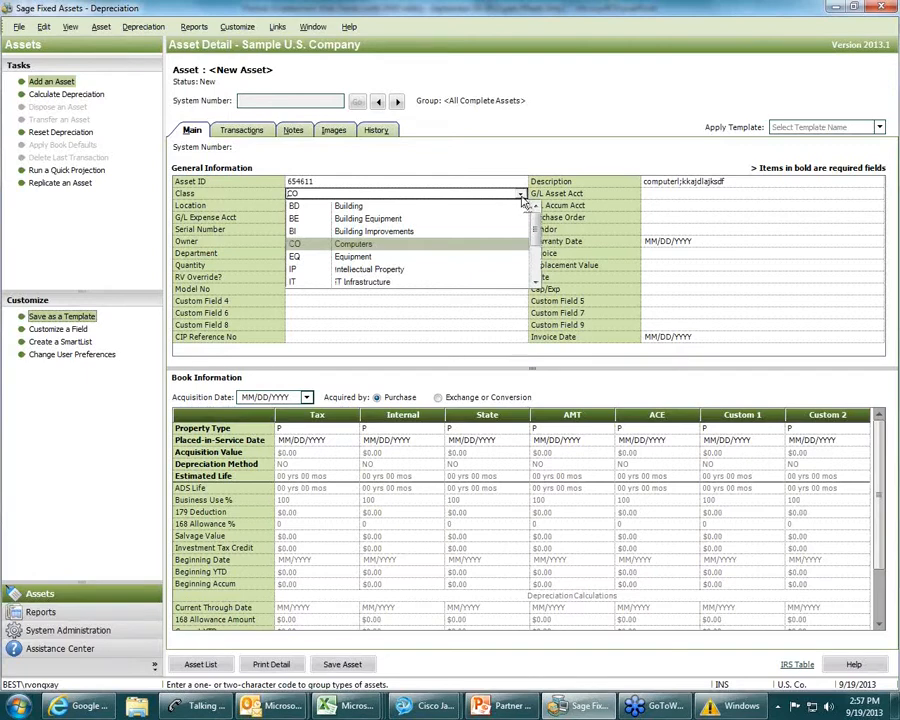
key(Tab)
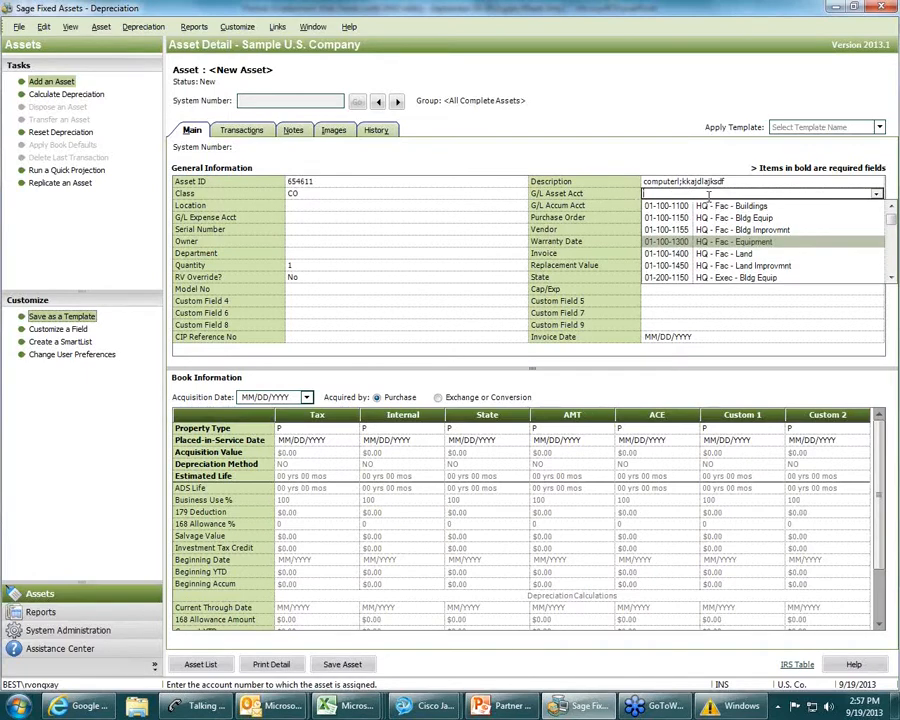
click(891, 278)
click(891, 279)
click(860, 267)
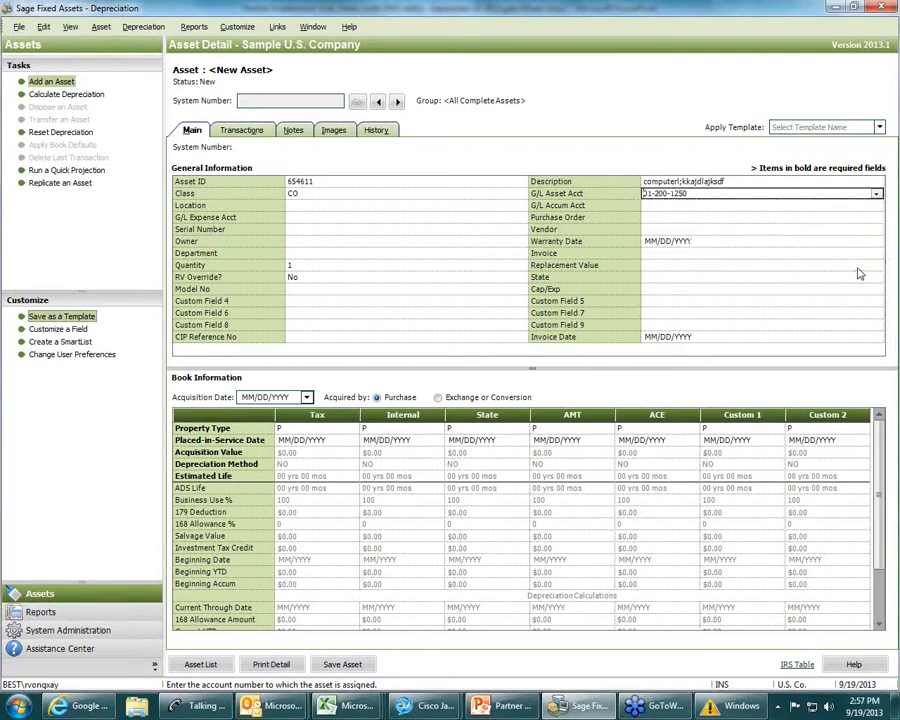
Set the asset's location to HQ and its G/L accumulated account to 01-200-1850 (HQ - Exec - Computers)
key(Tab)
click(398, 218)
key(Tab)
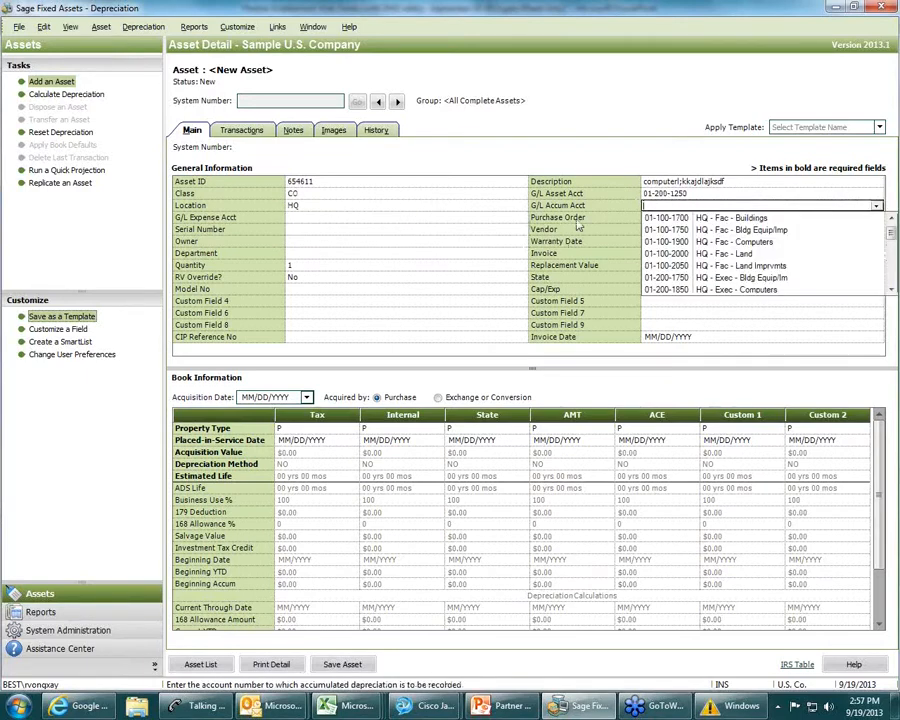
click(802, 290)
key(Tab)
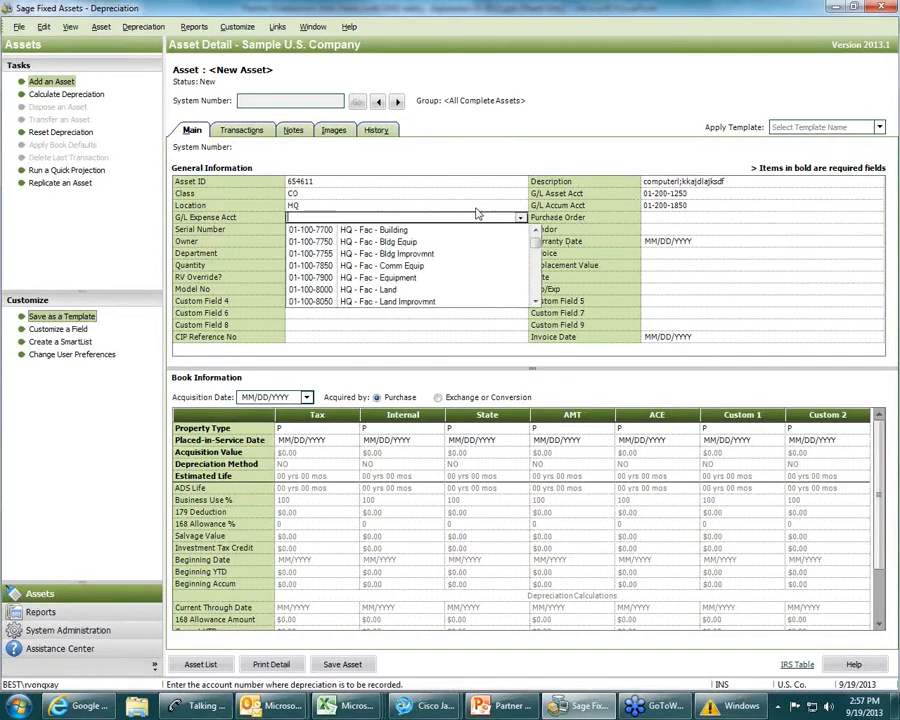
Set the G/L expense account to 01-200-7850 (HQ - Exec - Comm Equip) and enter the purchase order number
scroll(494, 310, down, 2)
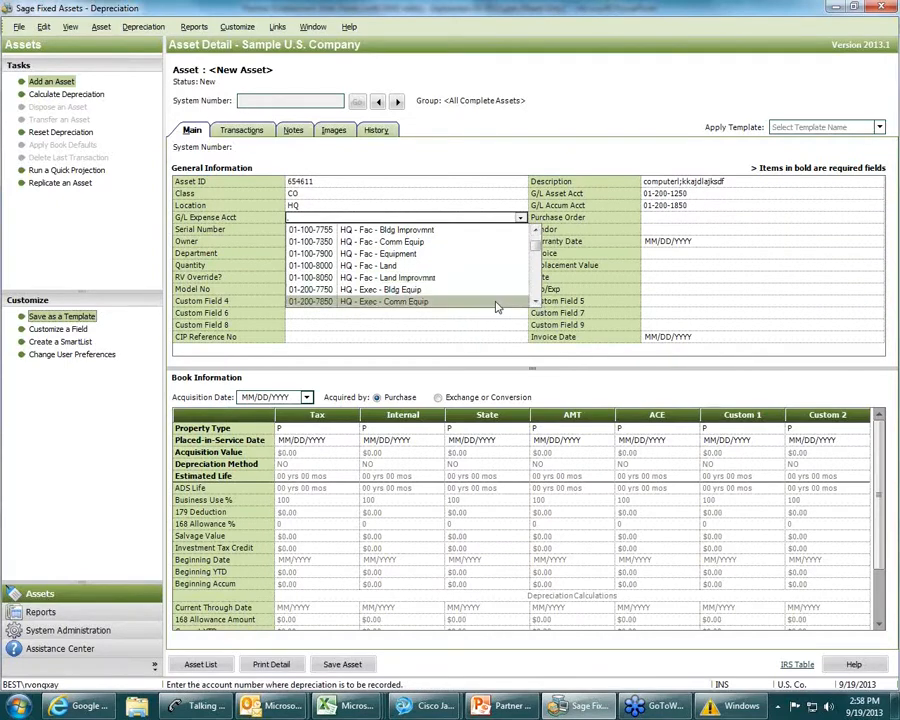
click(498, 303)
key(Tab)
text(581351)
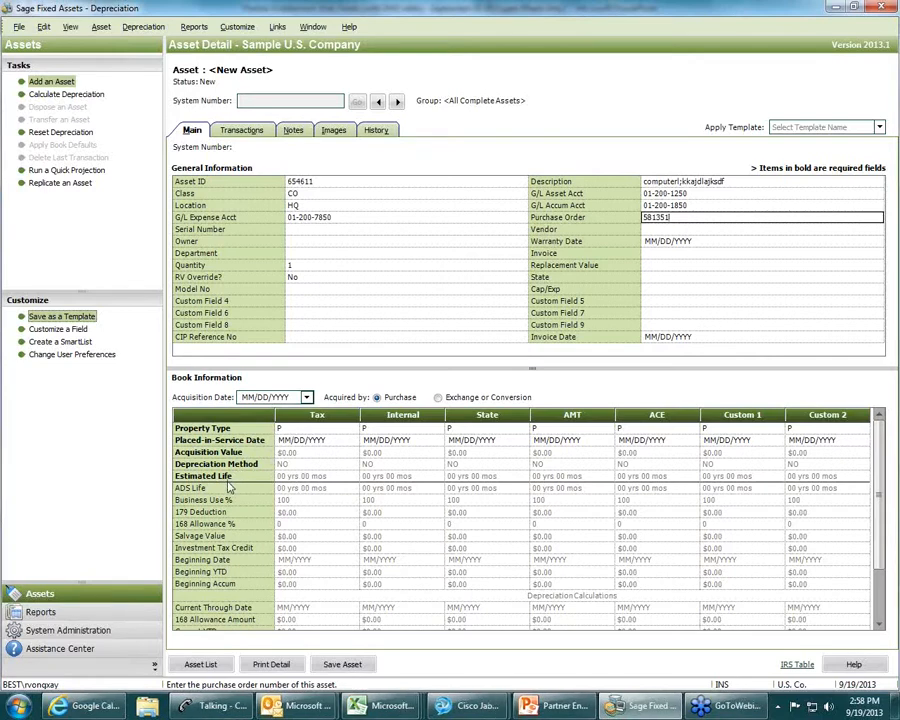
In the Tax book, choose property type P (Personal, General) and set the placed-in-service date to 09/19/2013
click(345, 430)
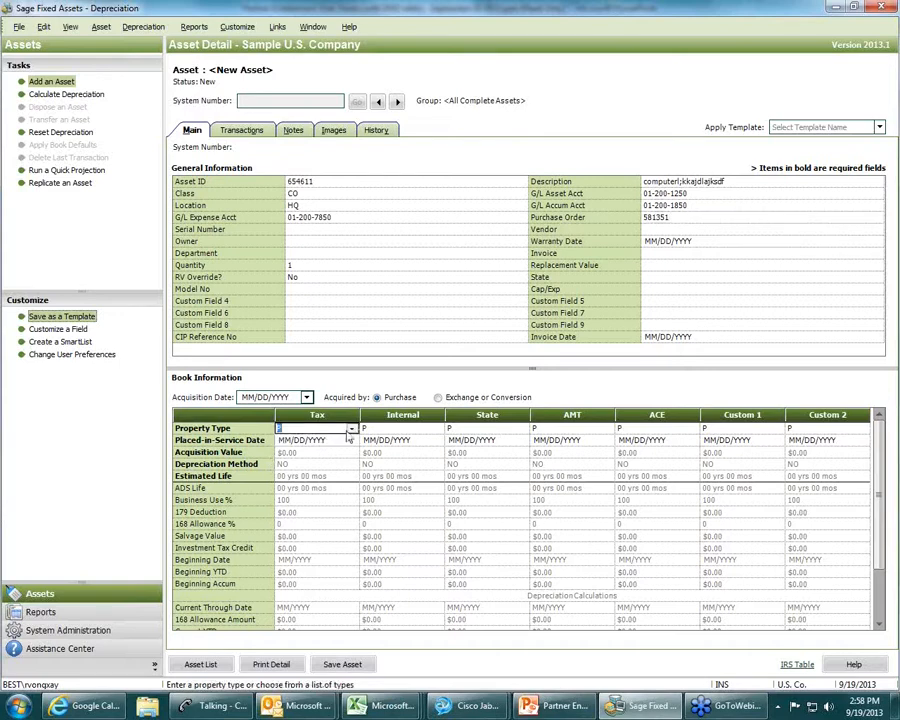
click(350, 430)
mouse_move(426, 460)
mouse_down()
mouse_move(427, 480)
mouse_move(426, 453)
mouse_up()
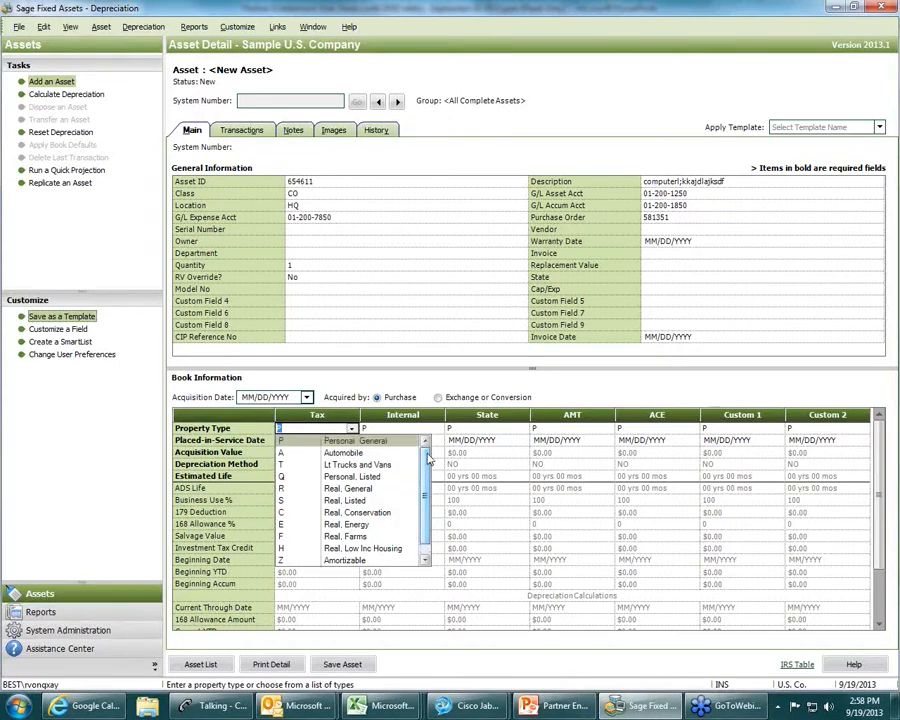
click(370, 447)
click(343, 444)
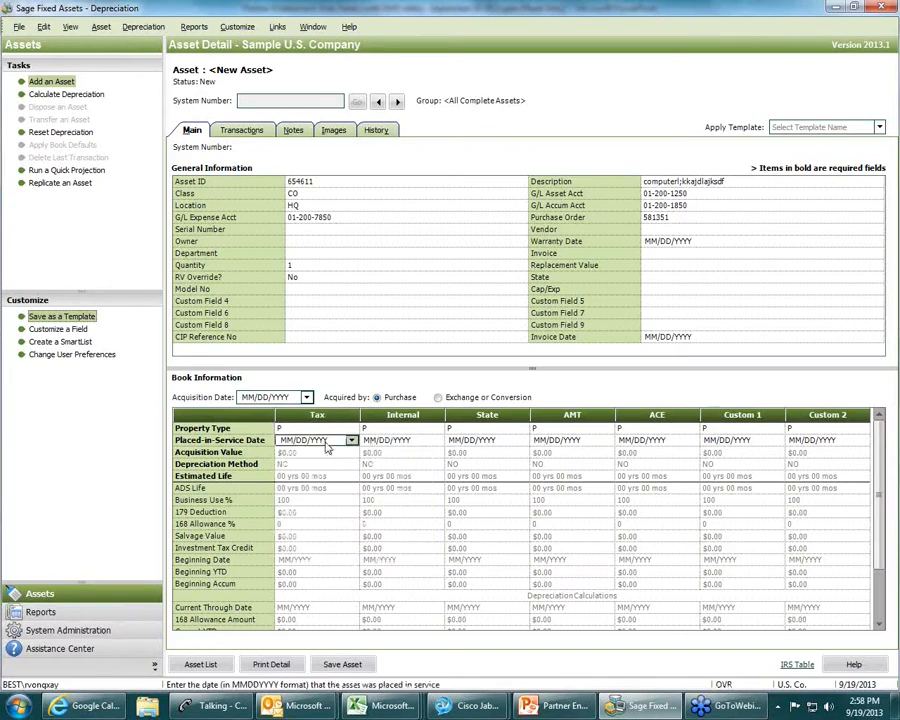
click(352, 441)
click(374, 506)
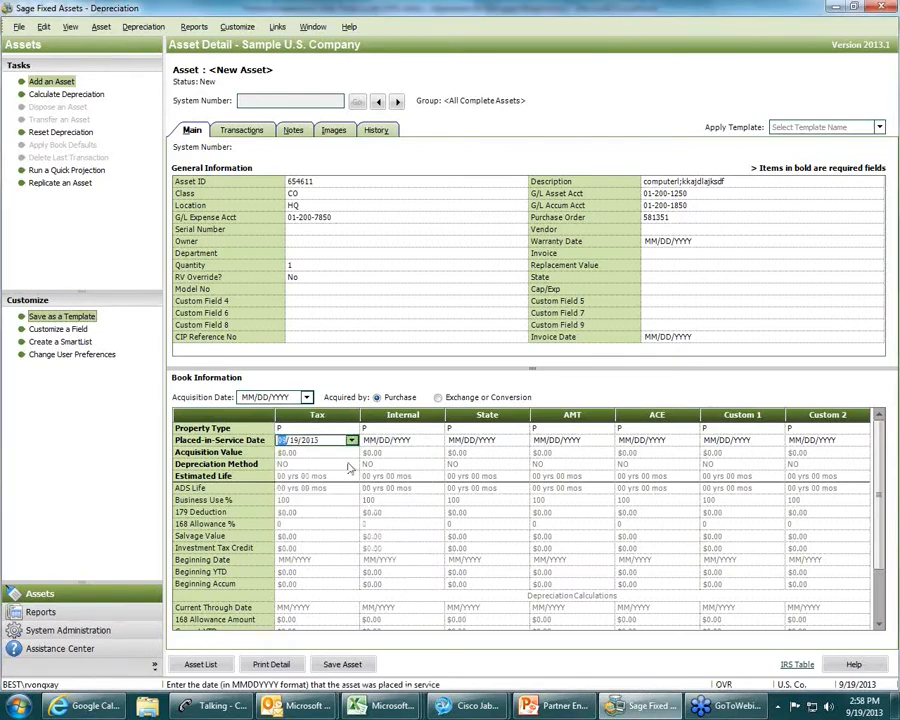
Set the Tax book's acquisition value to $2,000 and its depreciation method to MF200
click(343, 455)
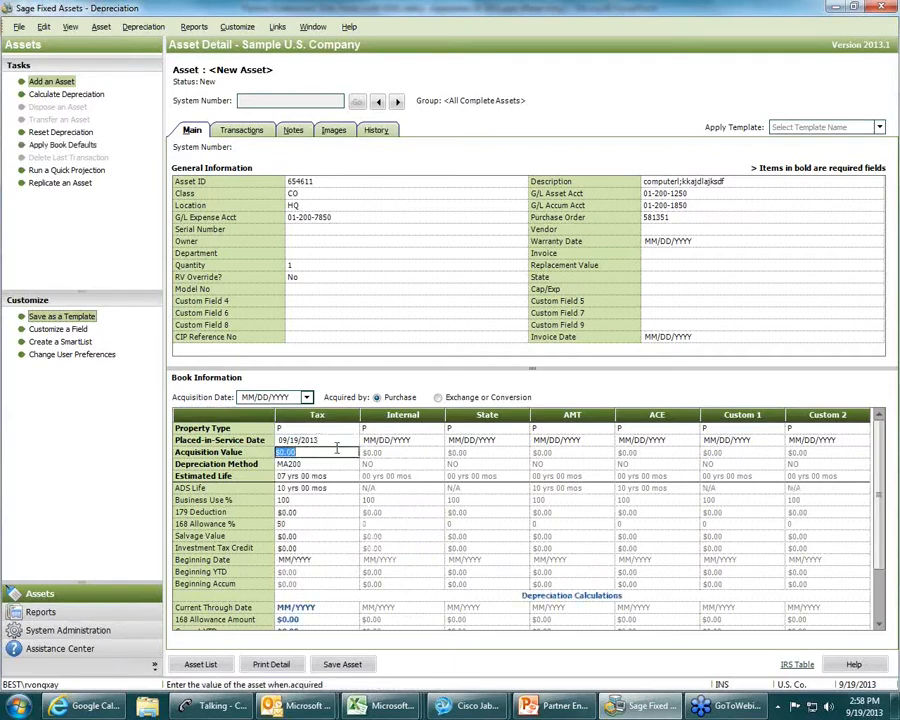
text(2000)
click(340, 464)
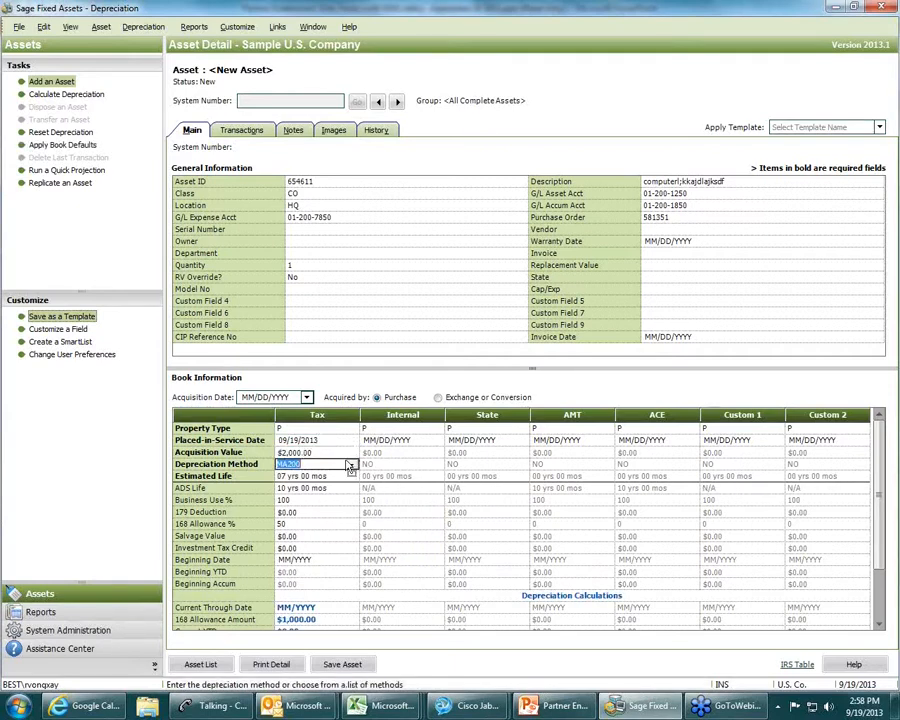
click(352, 465)
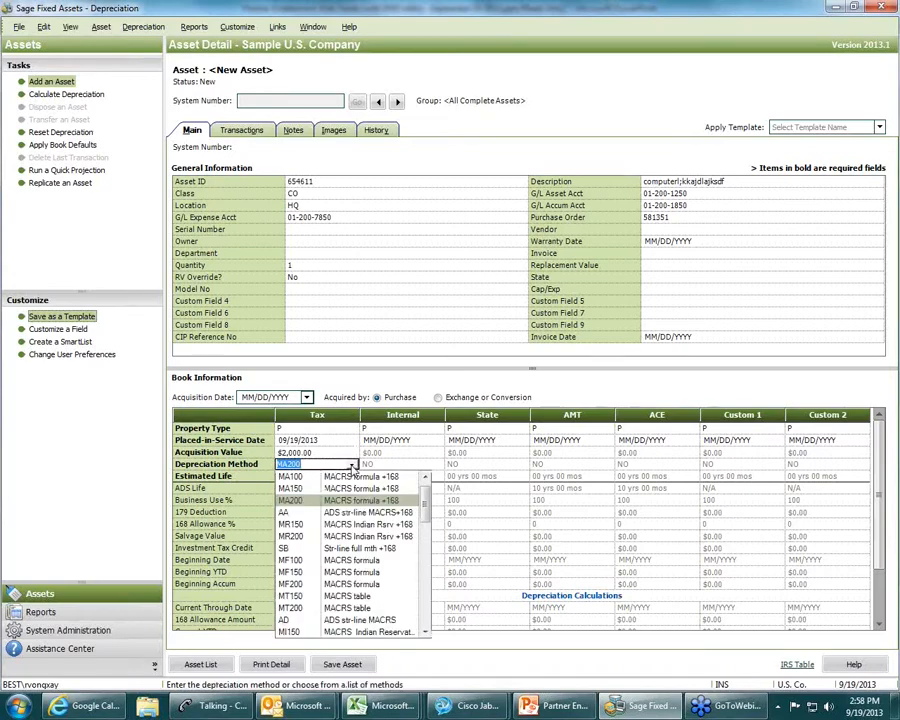
click(354, 583)
Review the remaining depreciation methods and set the Tax book's estimated life to 5 years
click(353, 465)
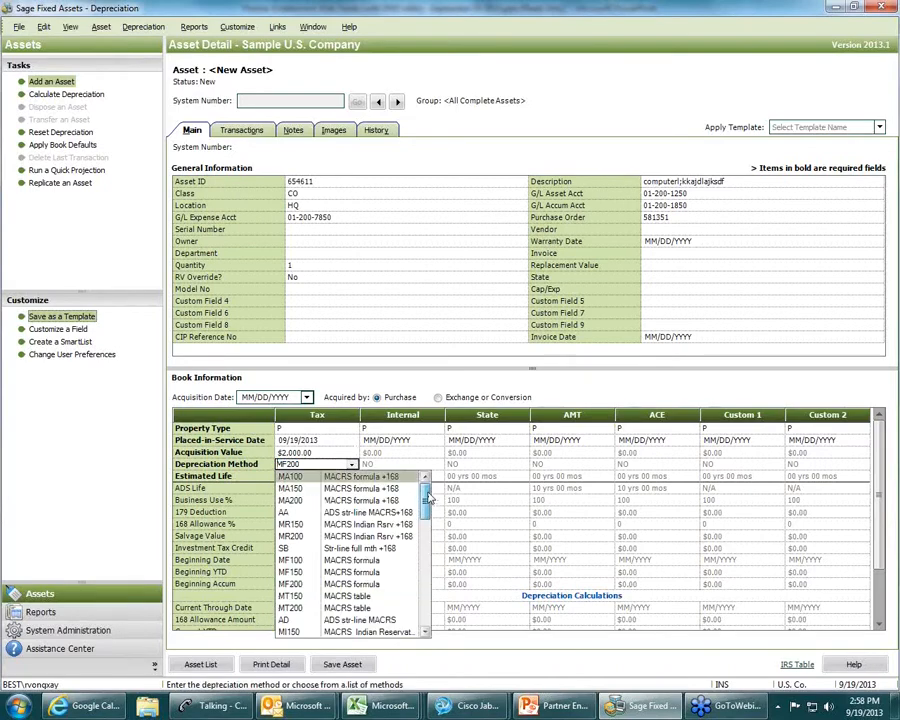
click(426, 632)
drag(427, 636, 427, 636)
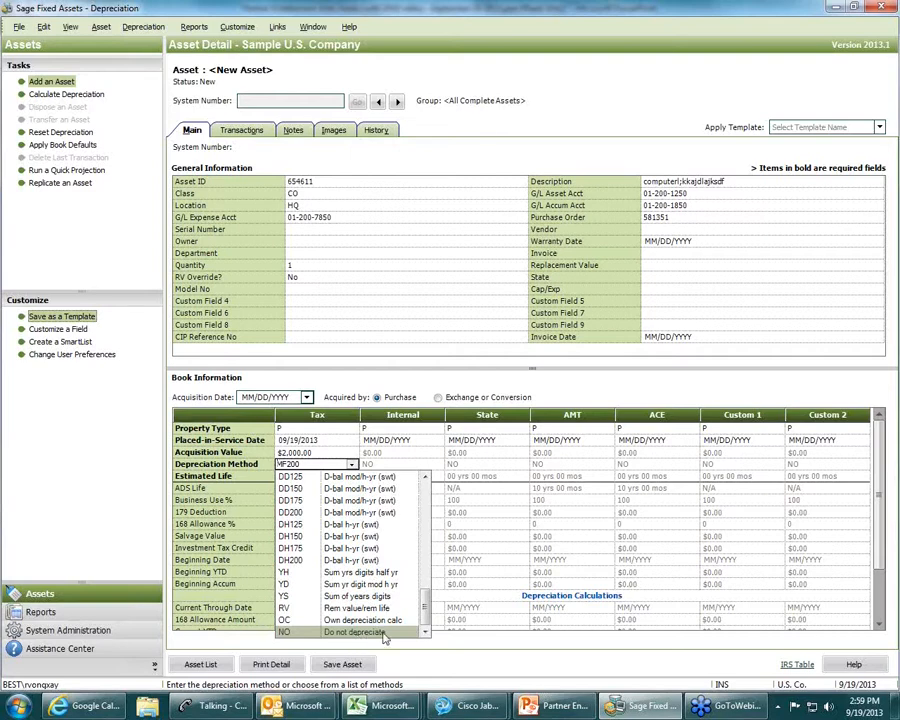
click(352, 466)
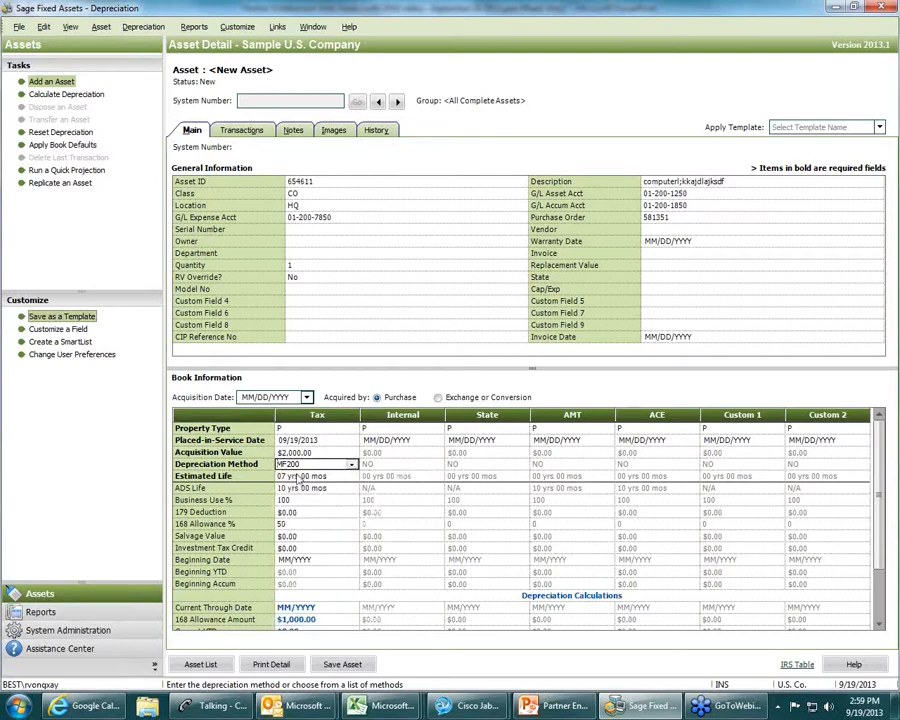
key(Tab)
text(5)
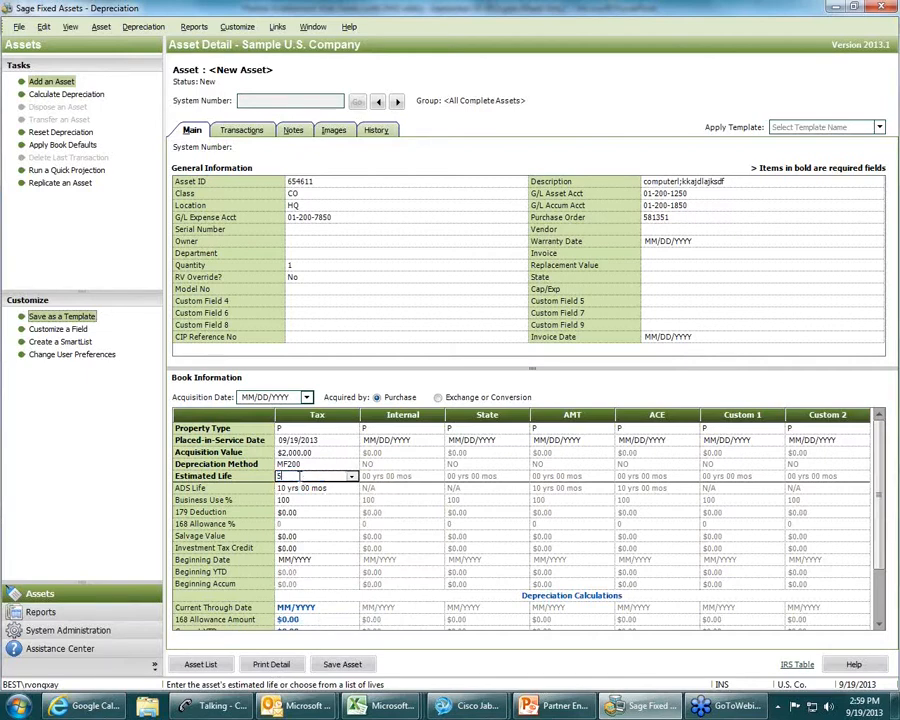
Look up the MACRS recovery periods for Computers in the IRS Table, then close the table
click(797, 665)
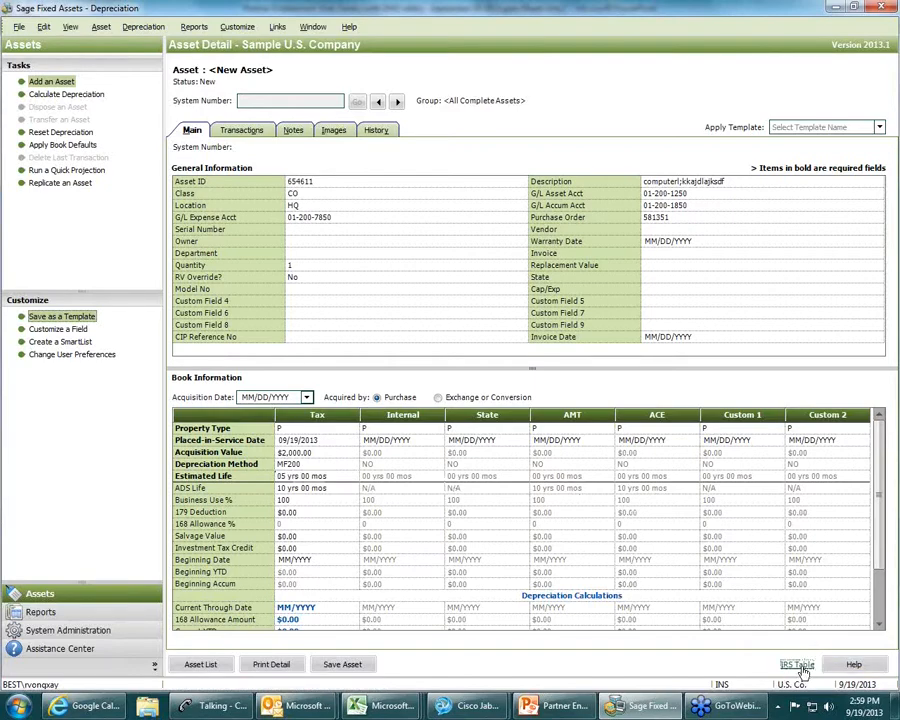
drag(561, 7, 566, 61)
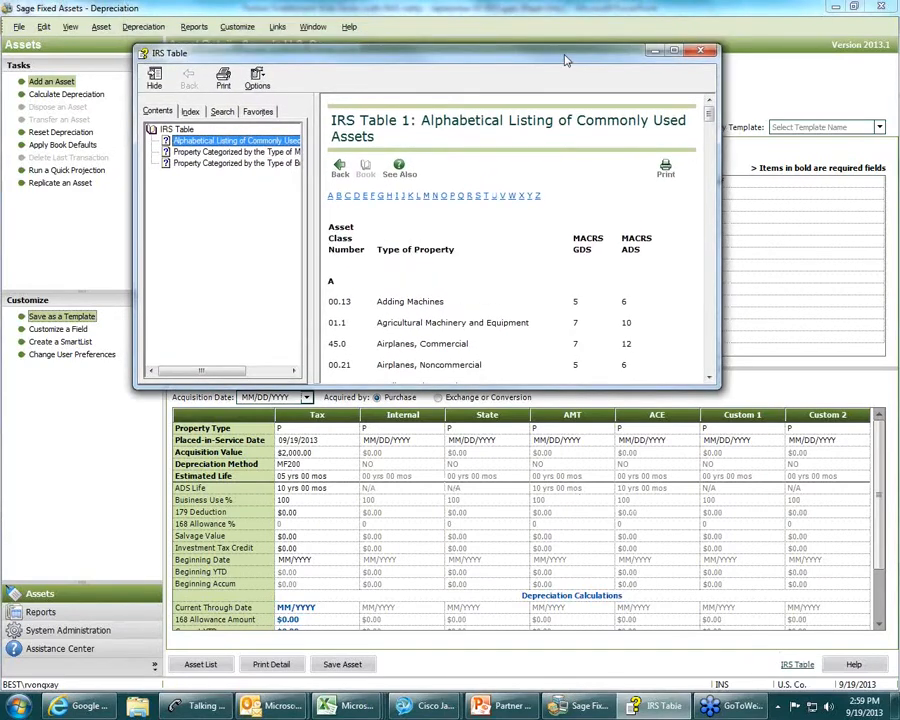
click(674, 51)
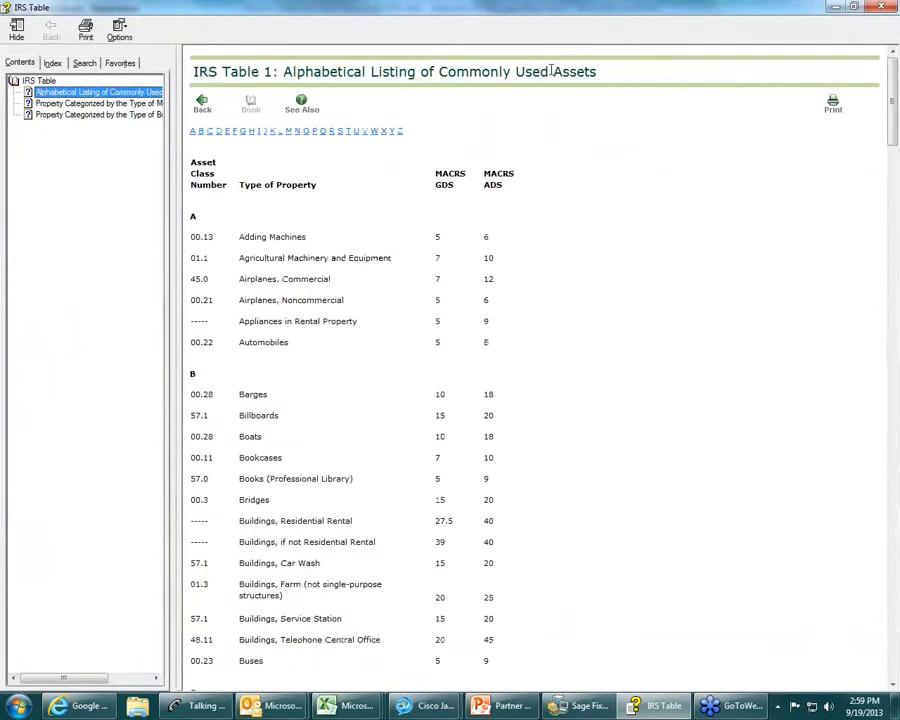
click(210, 134)
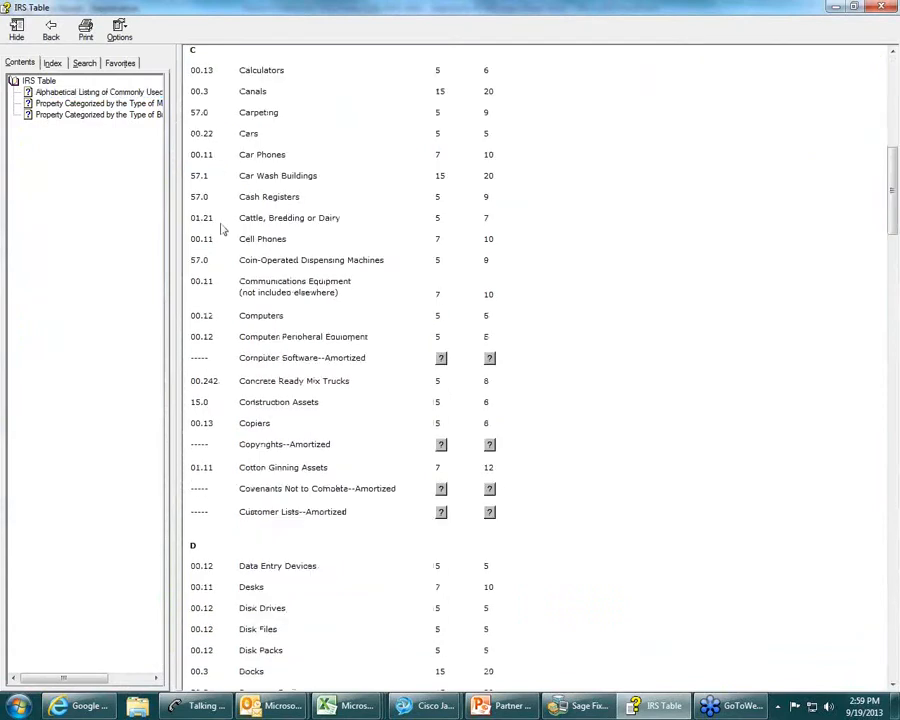
drag(265, 319, 514, 321)
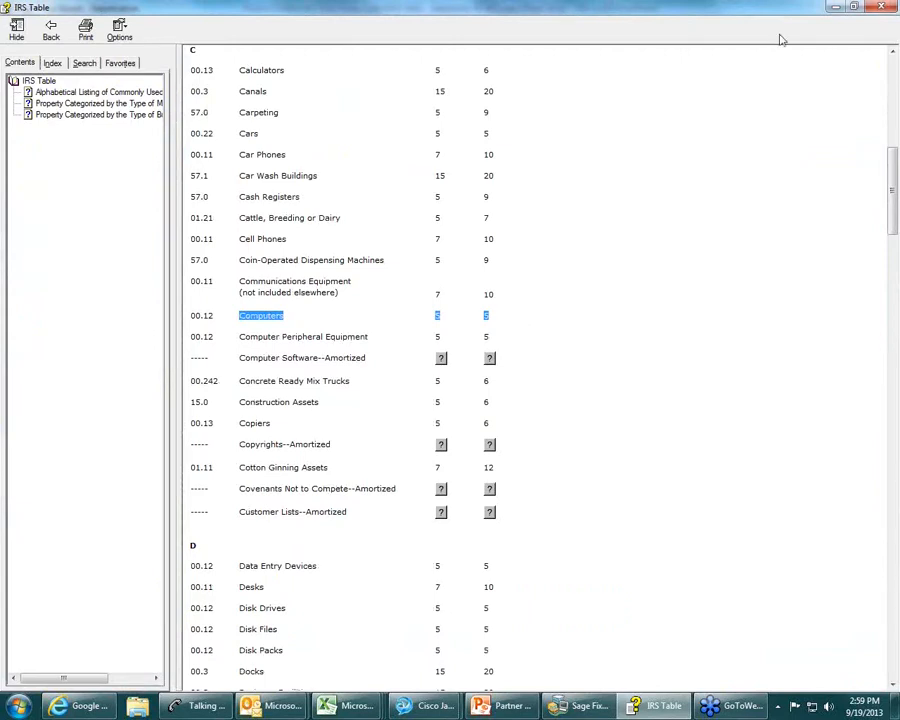
click(883, 7)
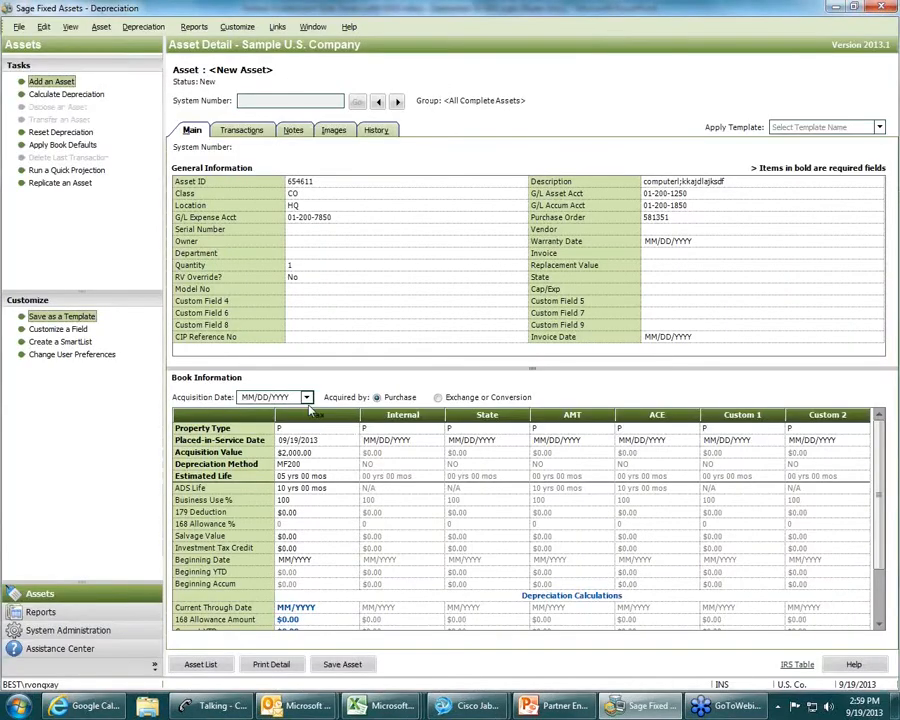
Complete the Tax book's estimated life entry so the other books fill in, and save the new asset
click(317, 477)
key(Tab)
key(Tab)
key(Tab)
key(Tab)
key(Tab)
key(Tab)
key(Tab)
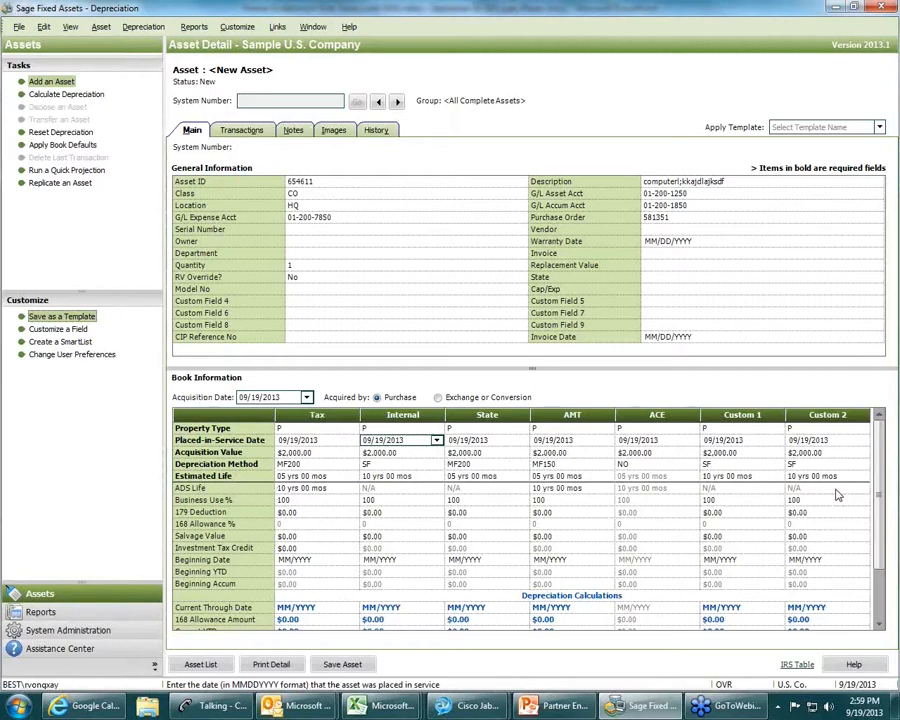
click(342, 665)
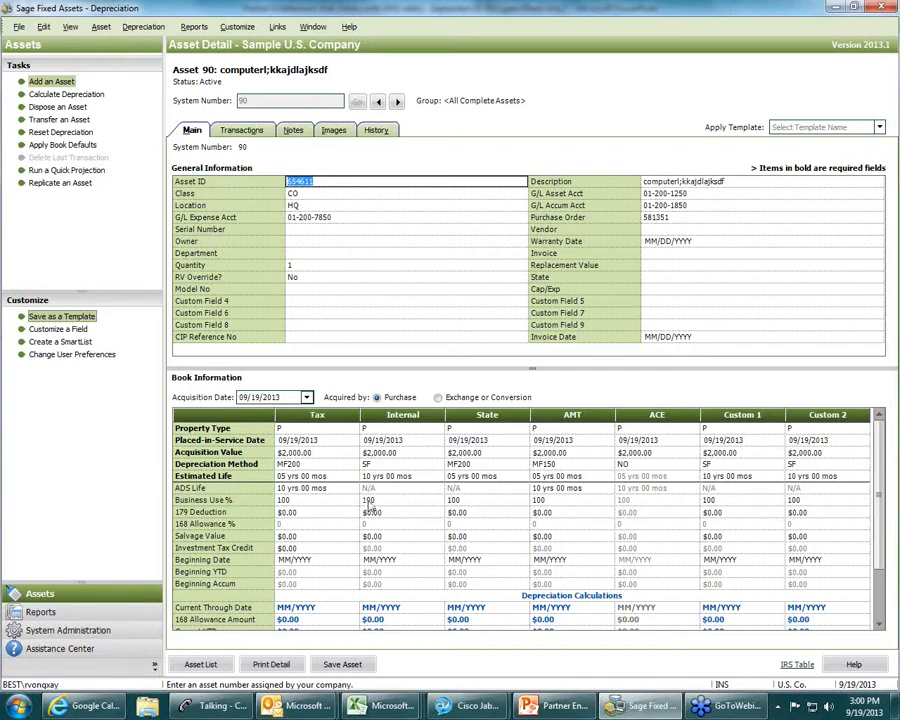
Save the asset as a template named "computer"
click(58, 316)
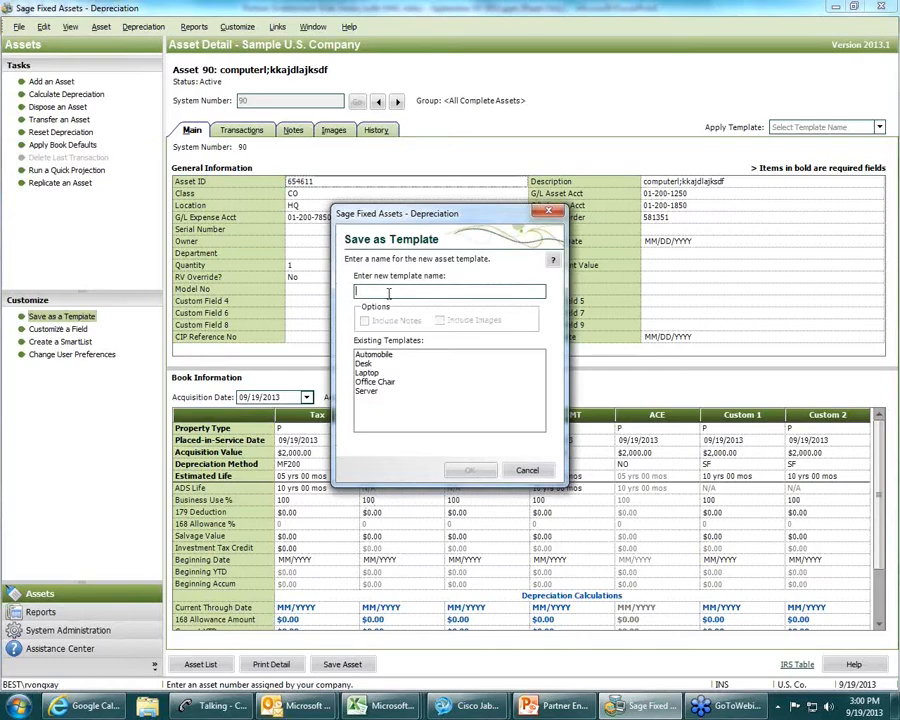
text(computer)
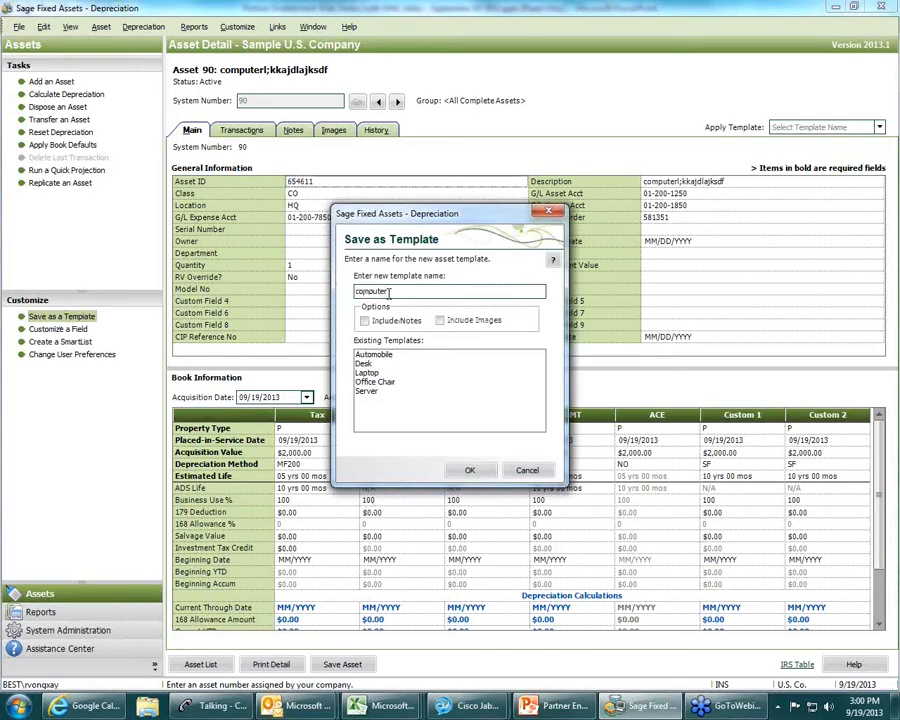
click(467, 468)
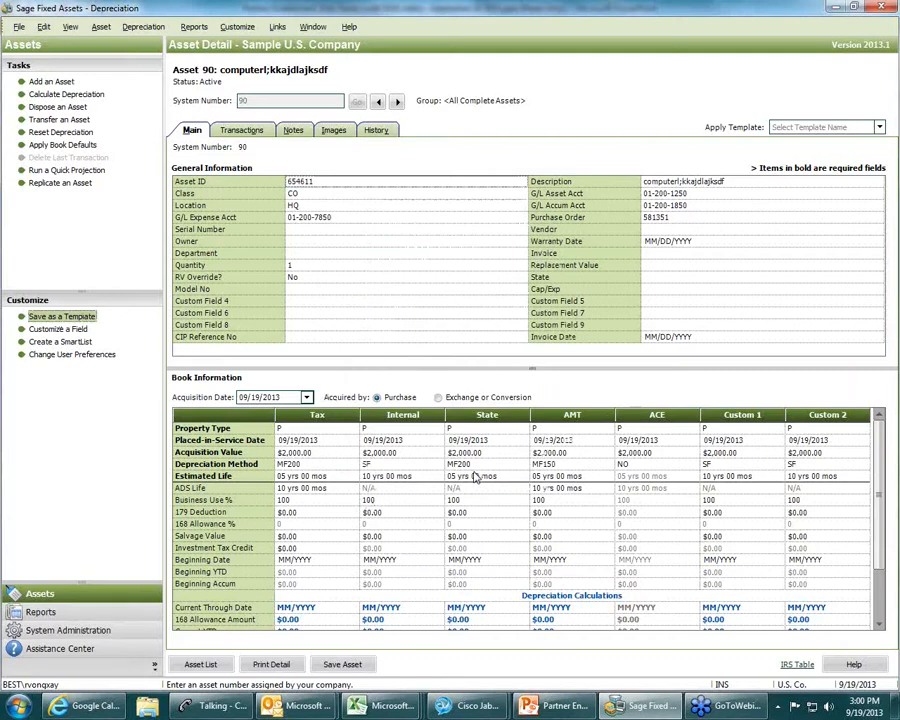
Apply the "computer" template to the asset and move the Windows color scheme message out of the way
click(877, 131)
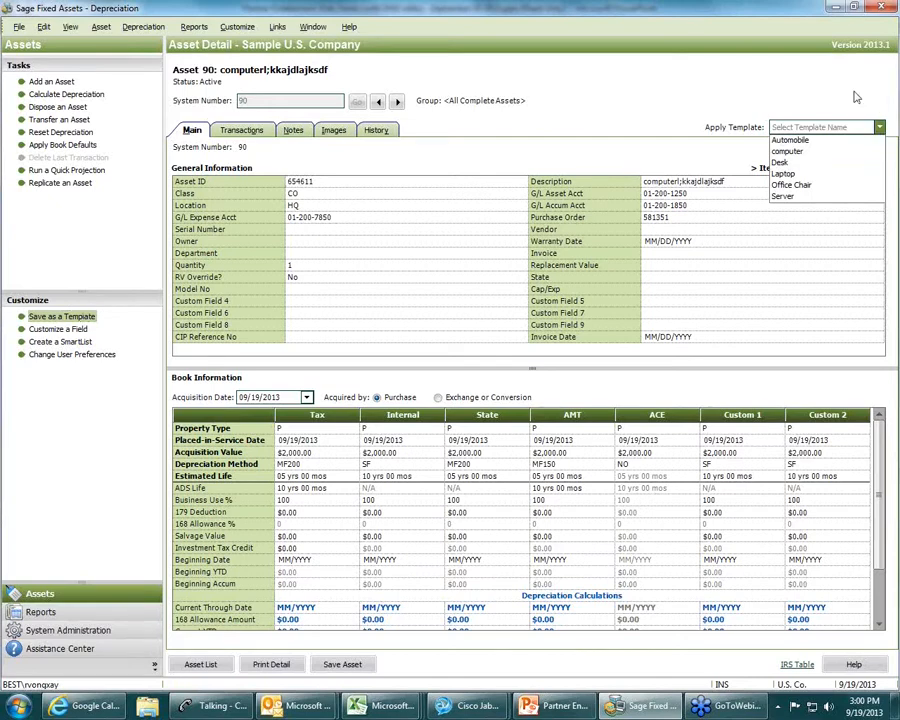
click(792, 153)
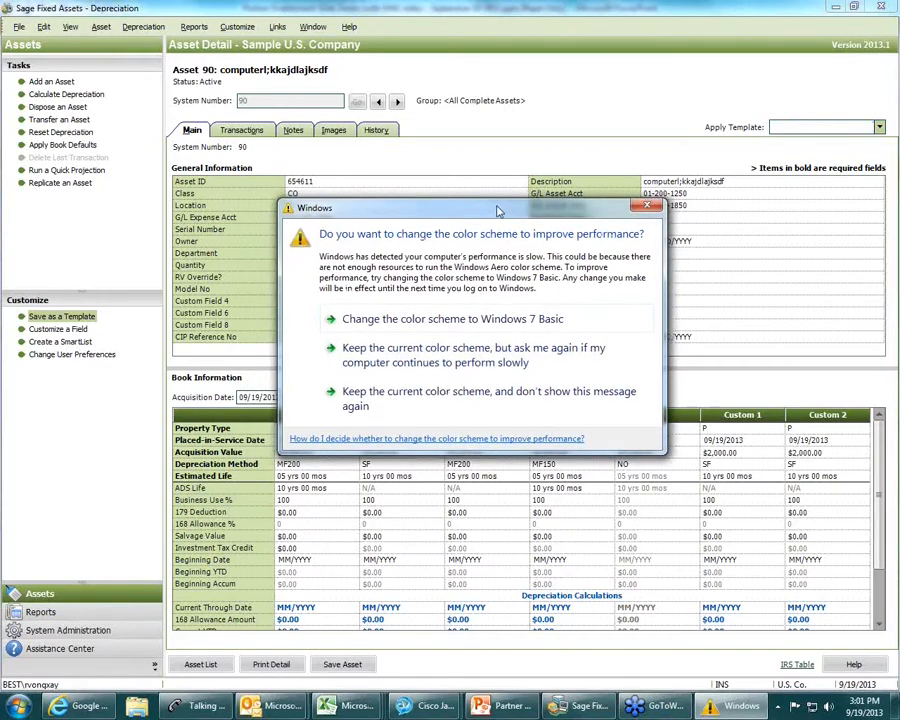
drag(497, 206, 899, 240)
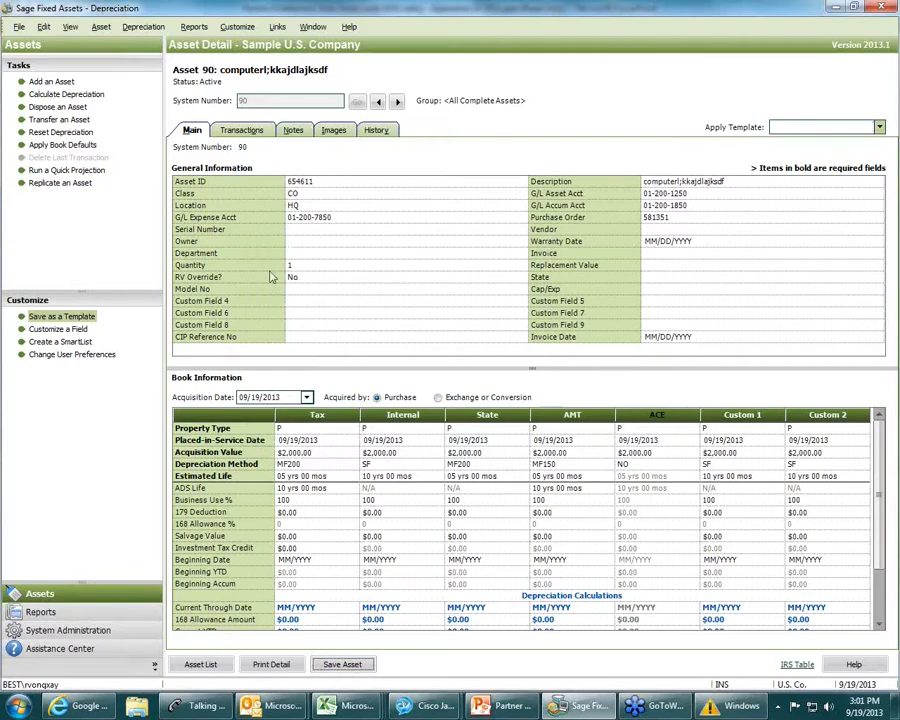
Look at the number-of-copies option for replicating the asset, then cancel without creating copies
click(58, 184)
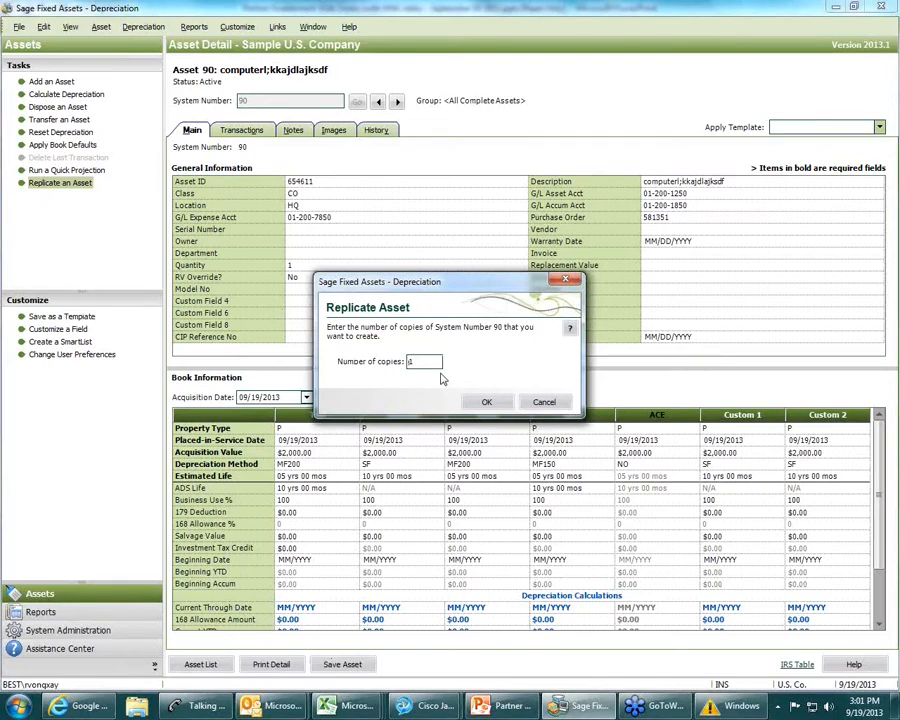
click(546, 402)
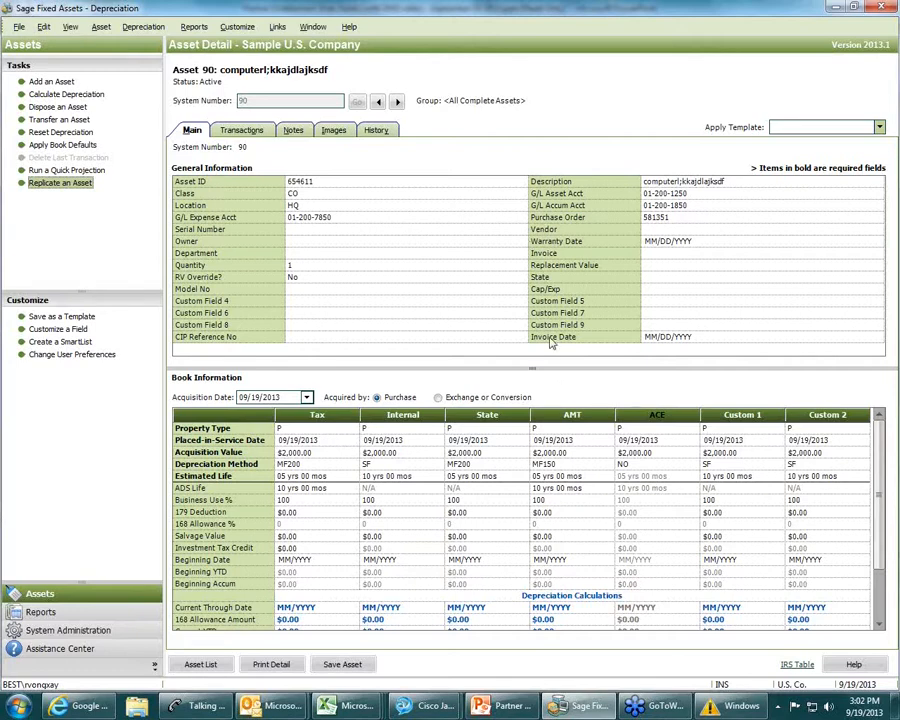
Start disposing of the computer asset with disposal date 09/19/2013 and the Casualty disposal method
click(61, 107)
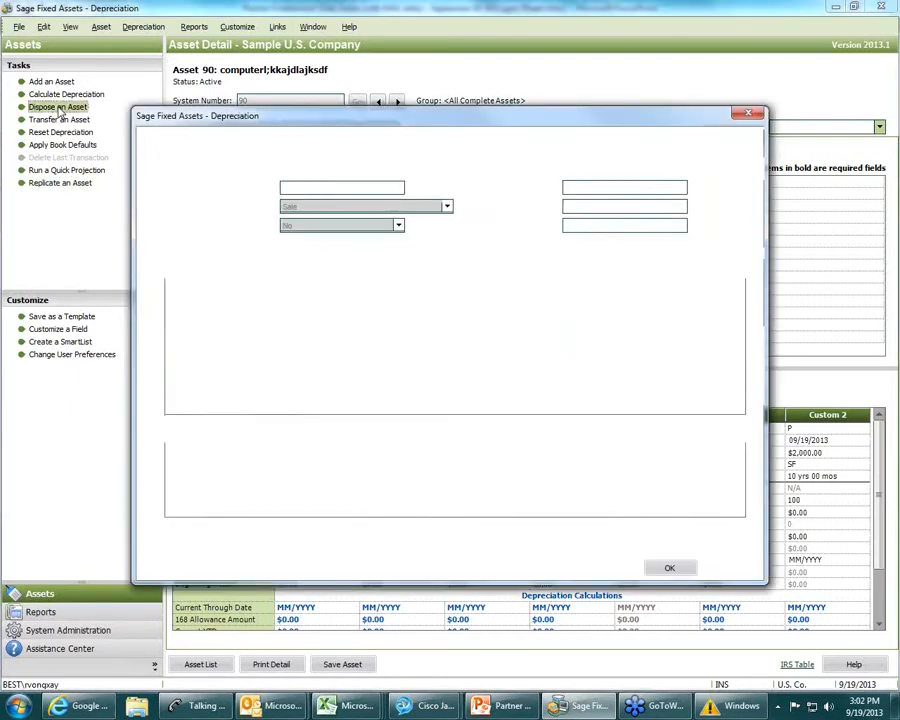
click(397, 188)
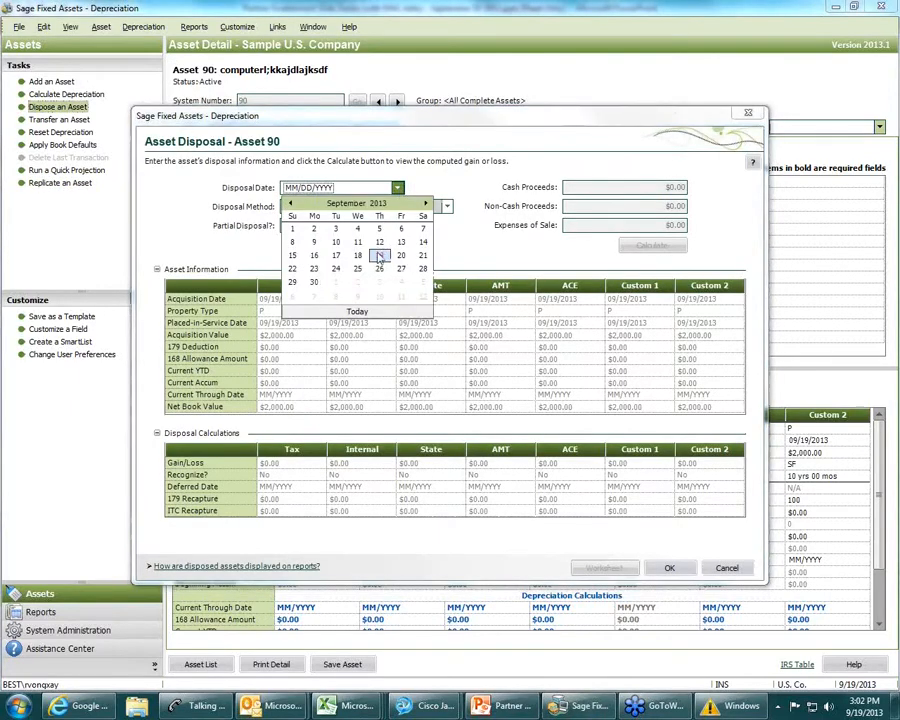
click(381, 254)
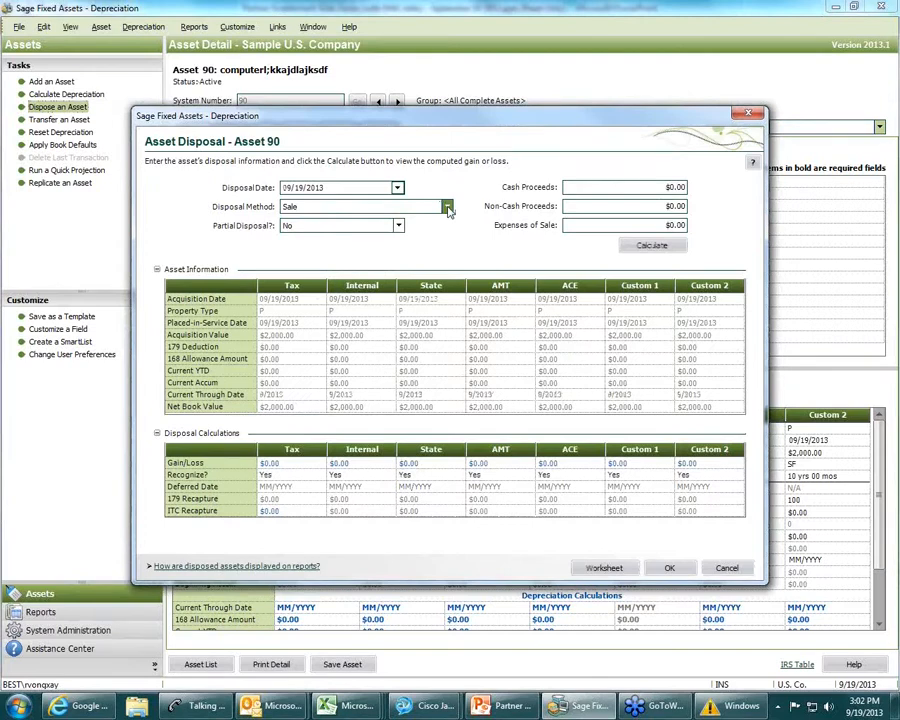
click(448, 208)
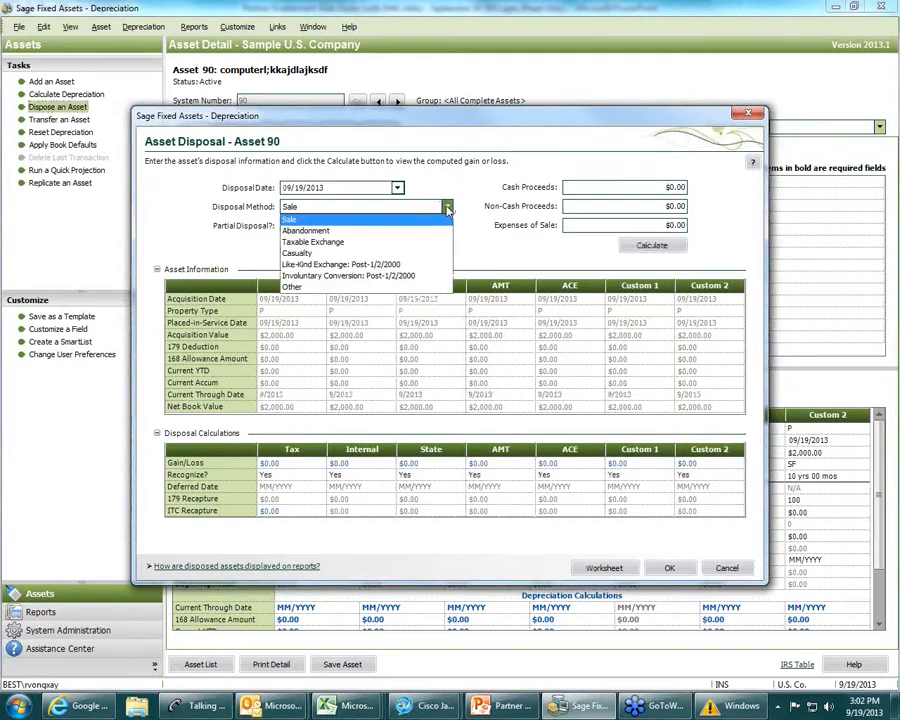
click(316, 253)
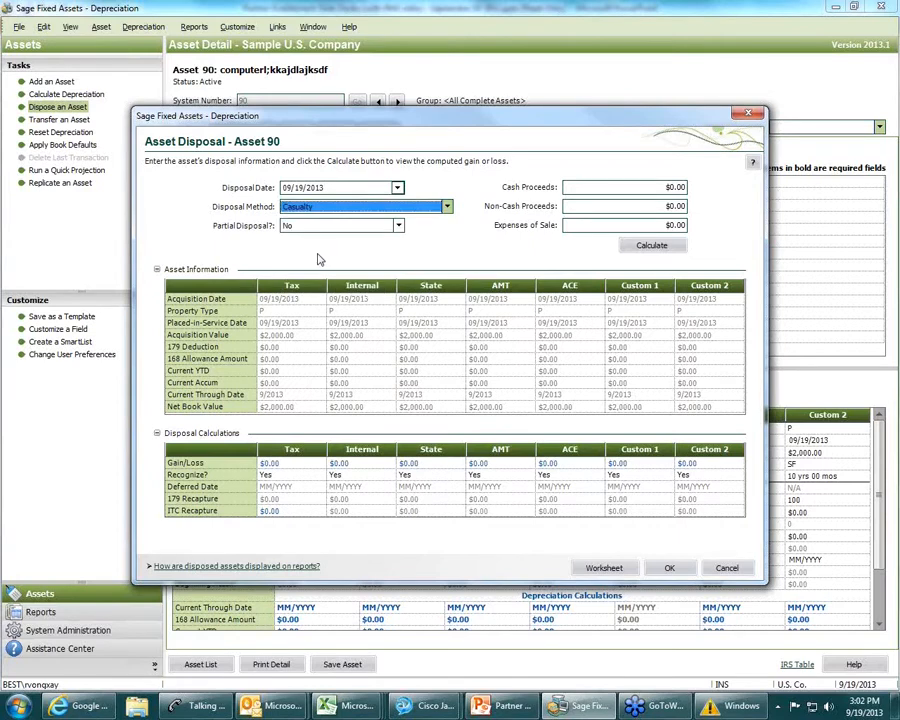
Make it a partial disposal in the Tax book with a $400.00 disposal amount and the description "monitor"
click(400, 228)
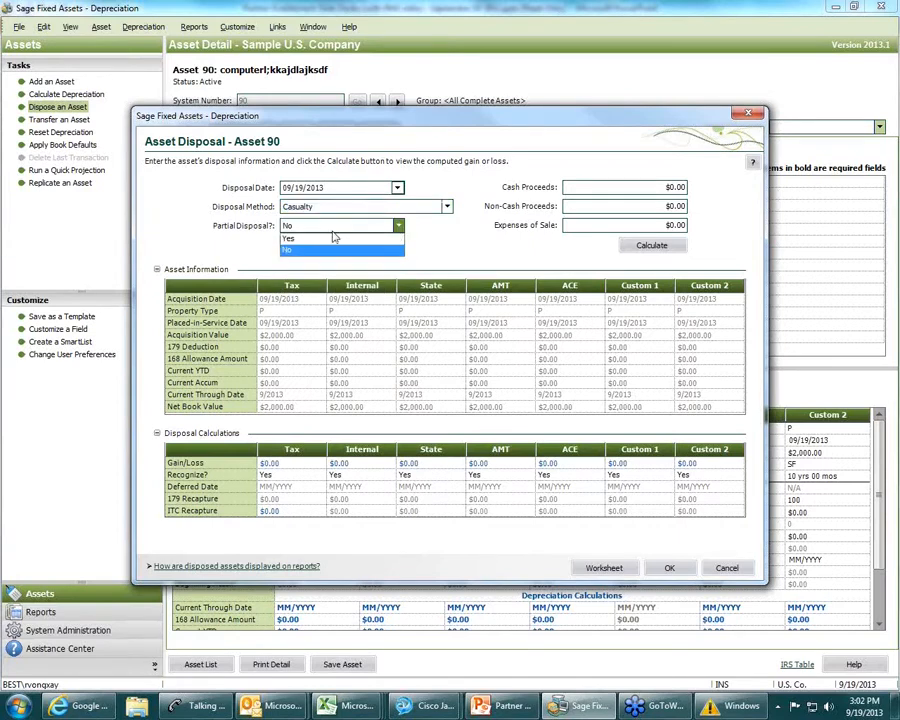
click(326, 239)
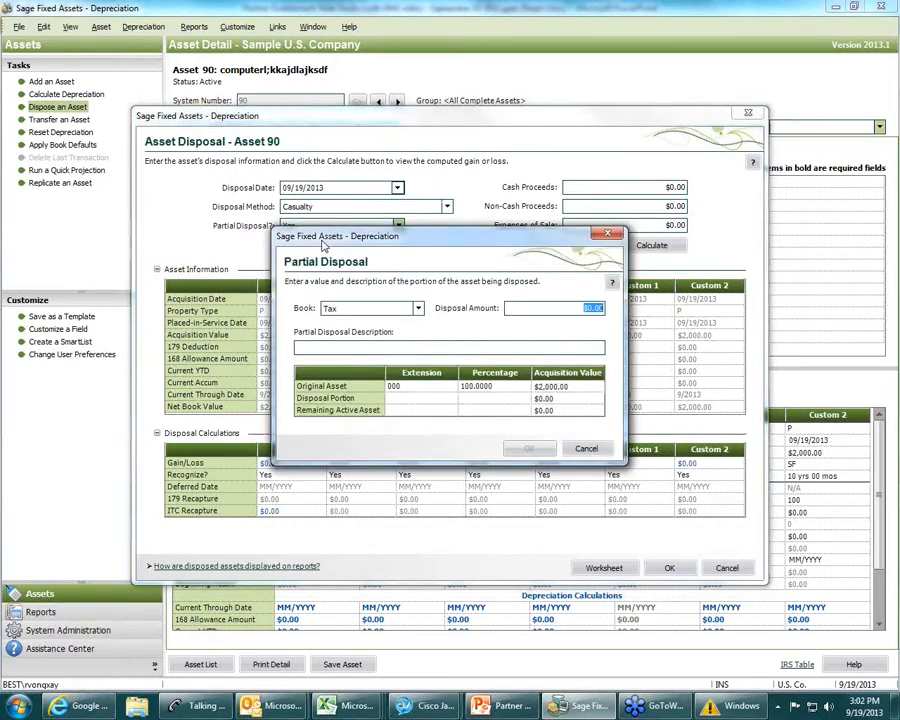
text(400)
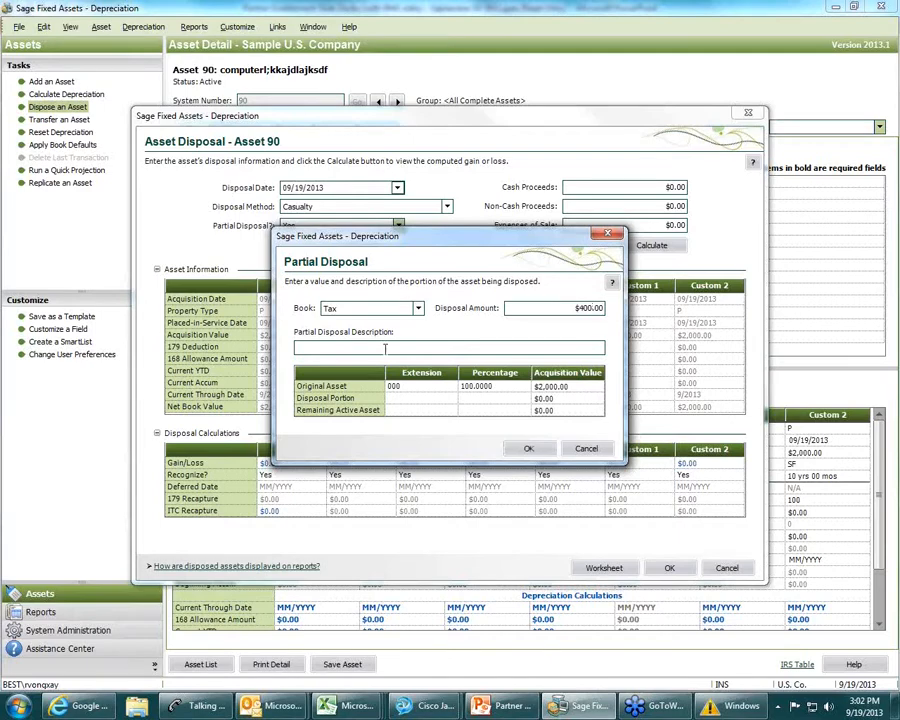
click(386, 347)
text(monitor)
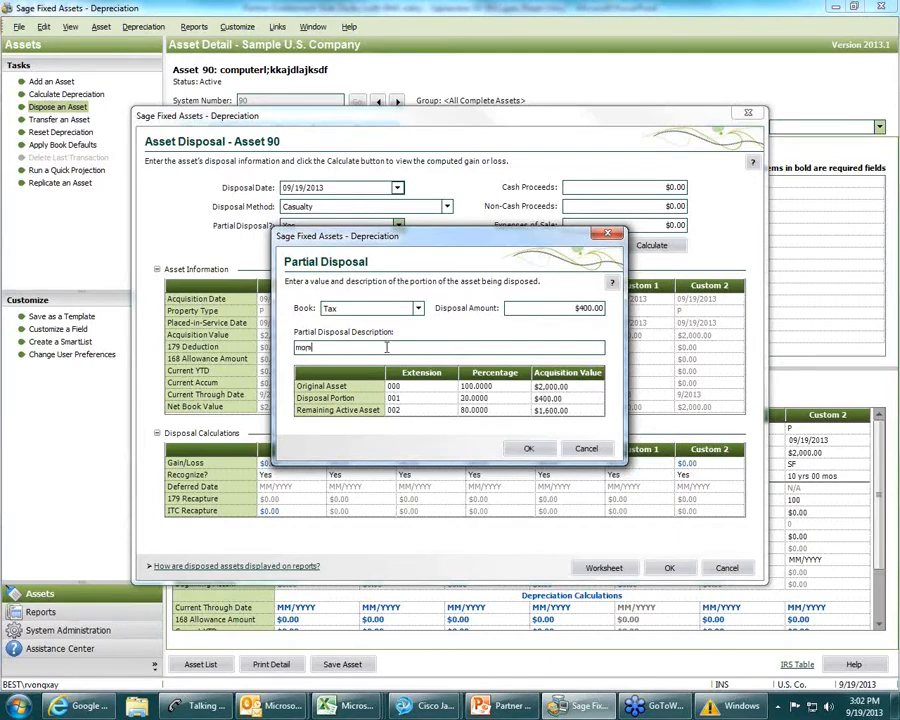
click(524, 450)
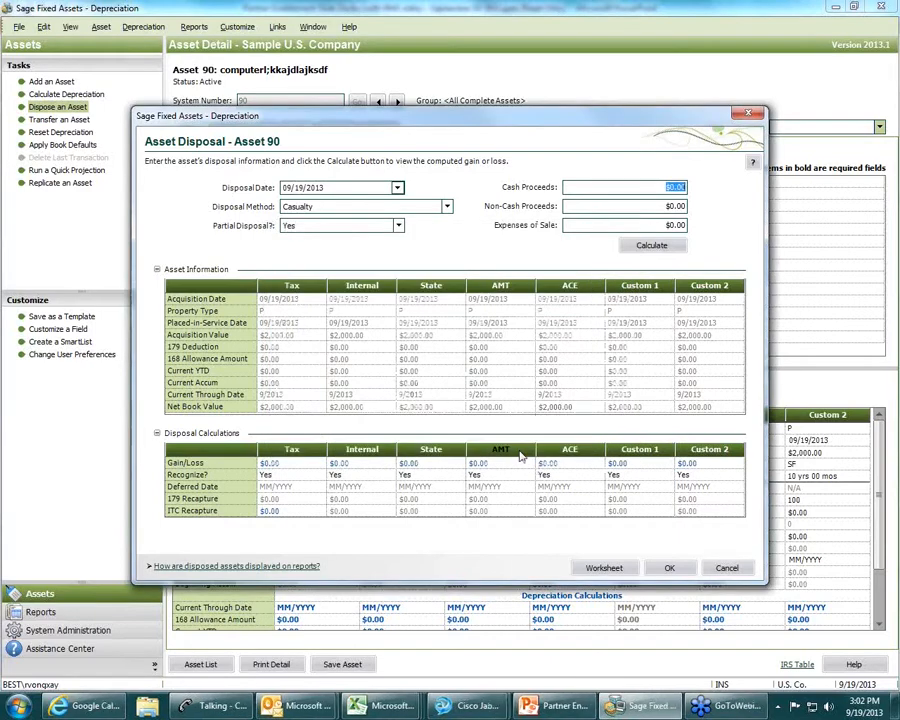
Calculate the gain or loss with all proceeds and sale expenses left at $0.00, and complete the partial disposal
click(676, 205)
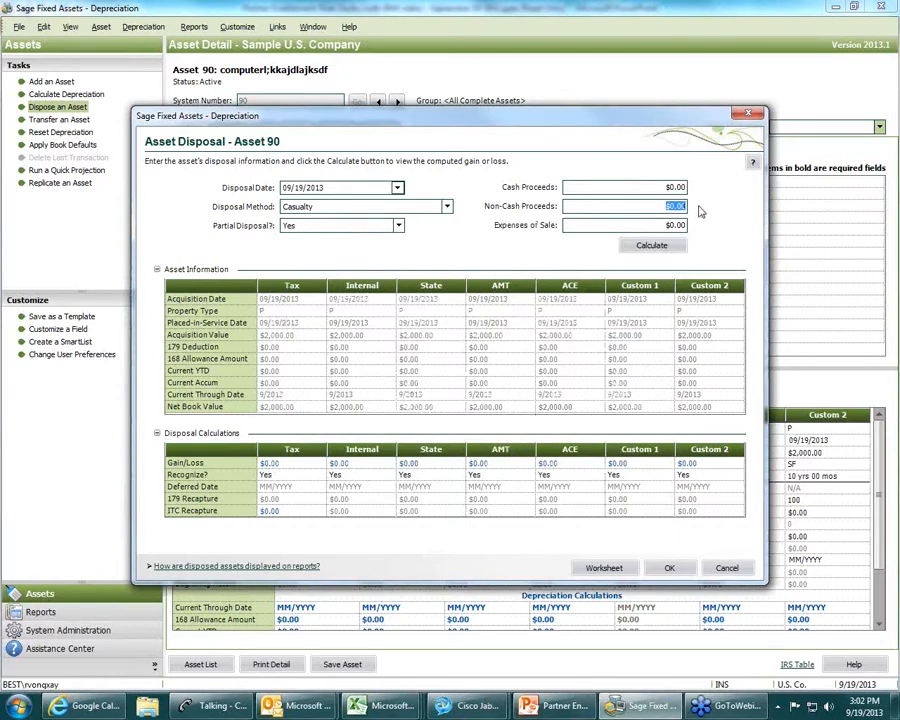
click(690, 224)
click(671, 246)
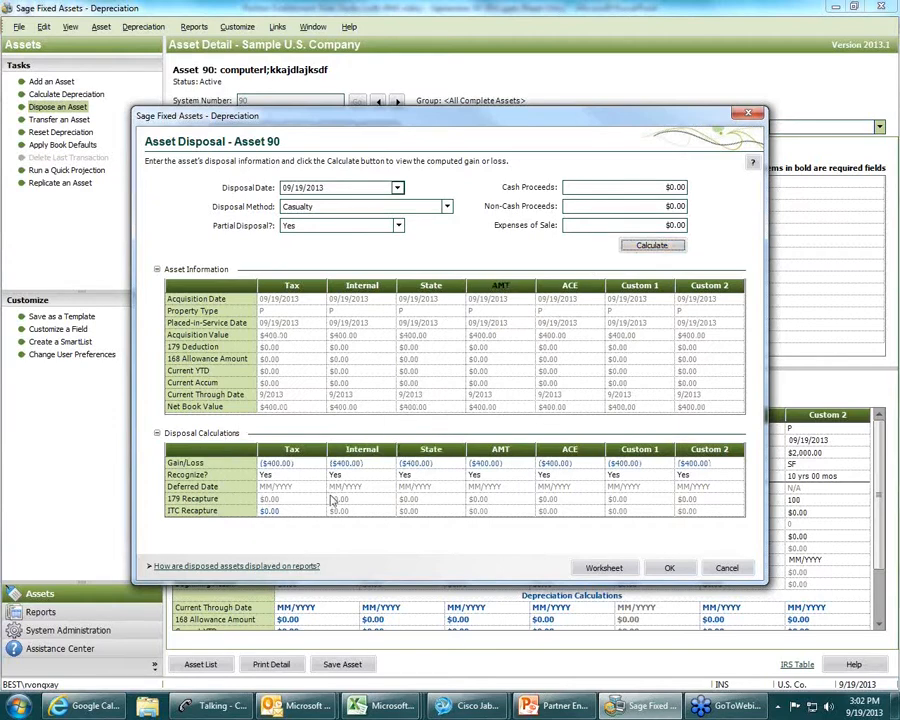
click(667, 569)
click(548, 395)
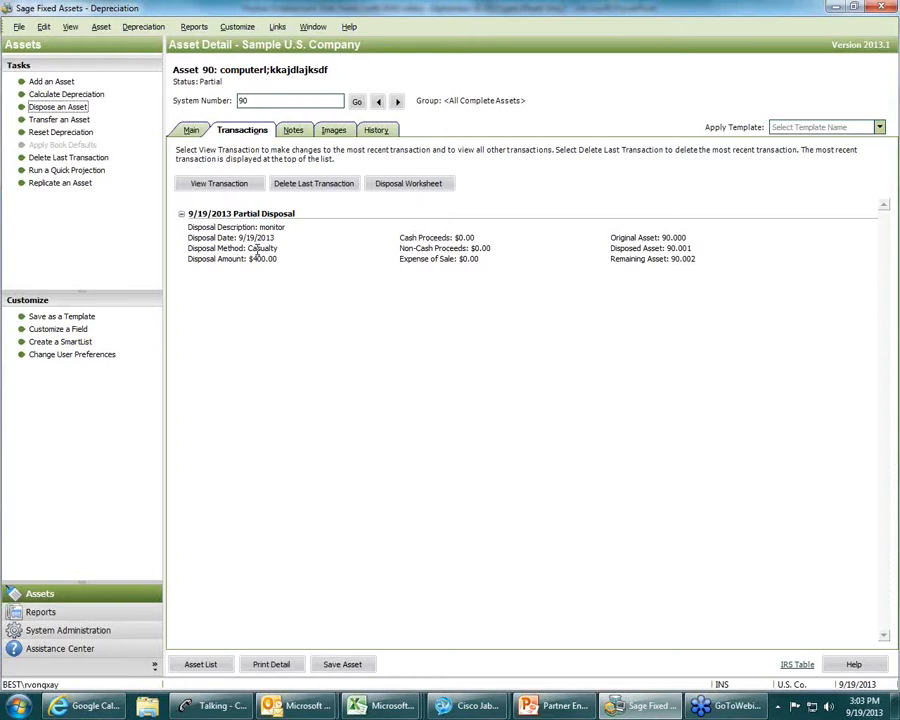
Transfer the remaining asset to location SL within the current company, dated 09/19/2013, and expand the partial disposal's transaction details
click(55, 120)
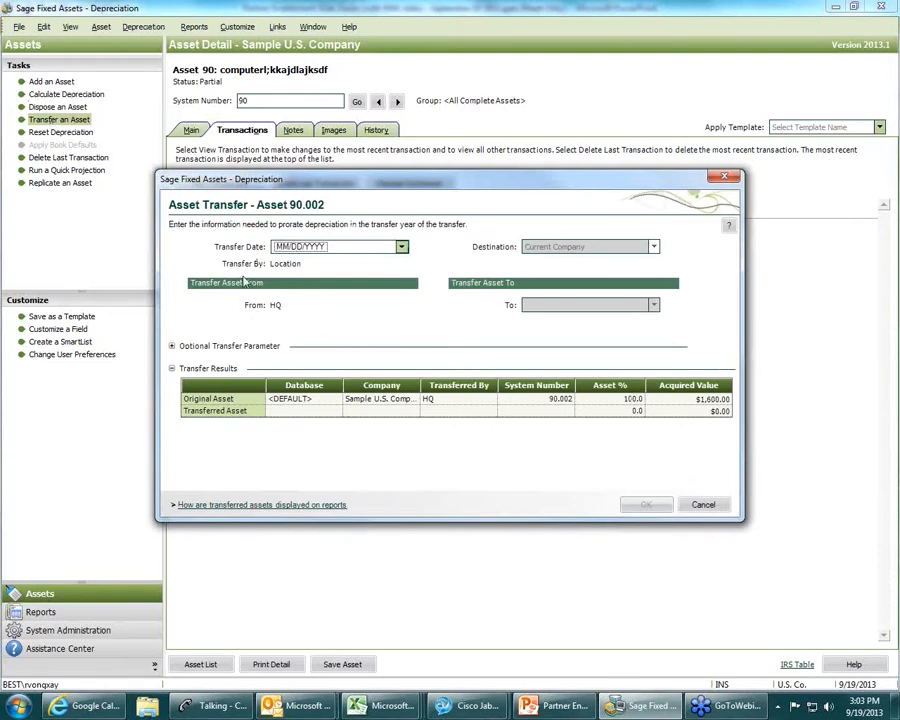
click(401, 246)
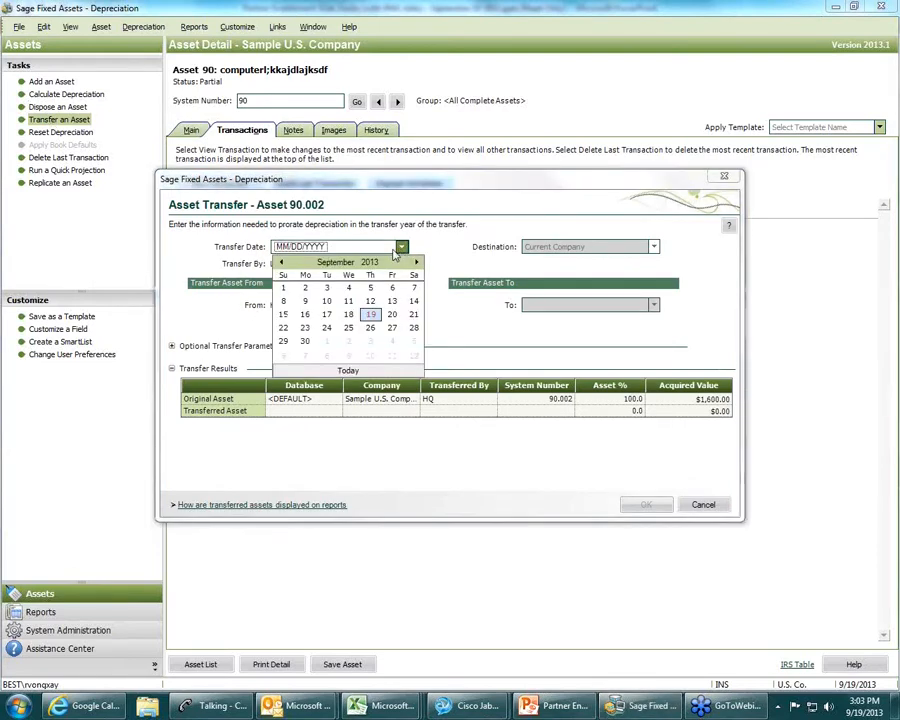
click(373, 315)
key(Tab)
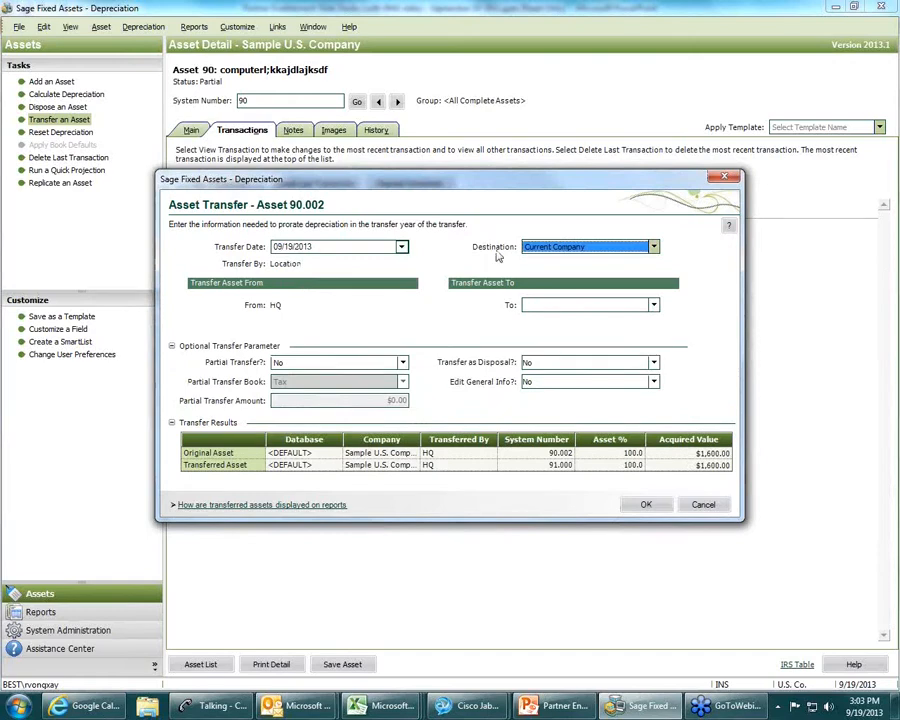
click(653, 247)
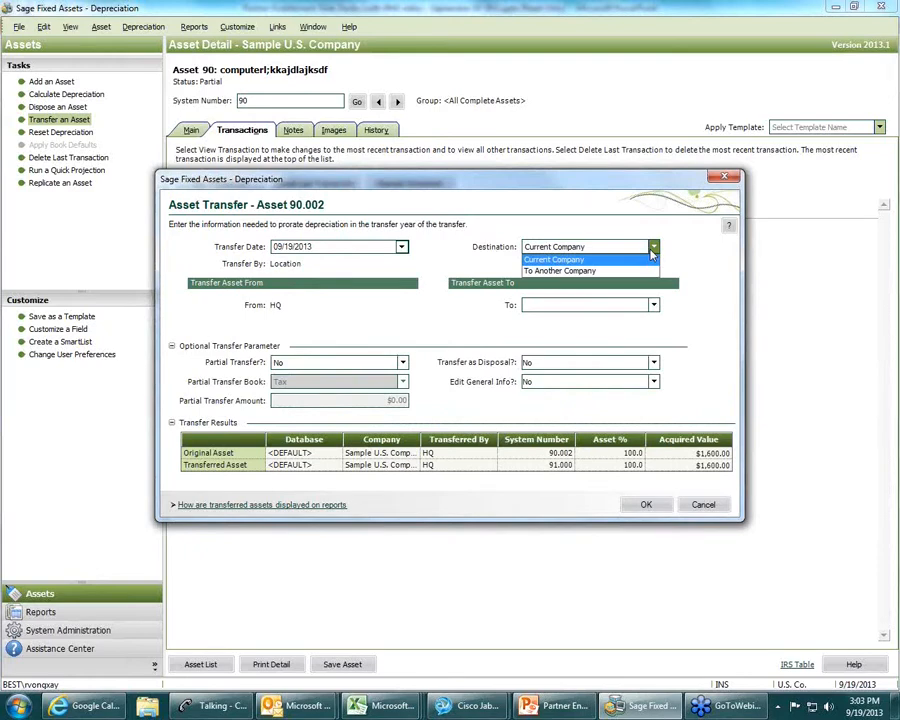
click(565, 259)
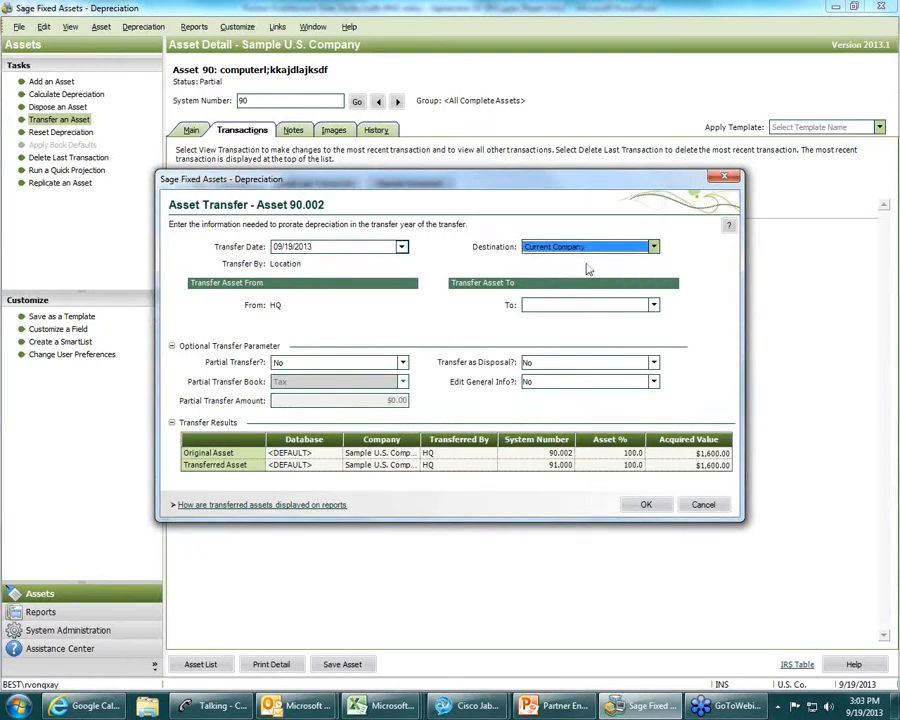
click(653, 308)
click(589, 341)
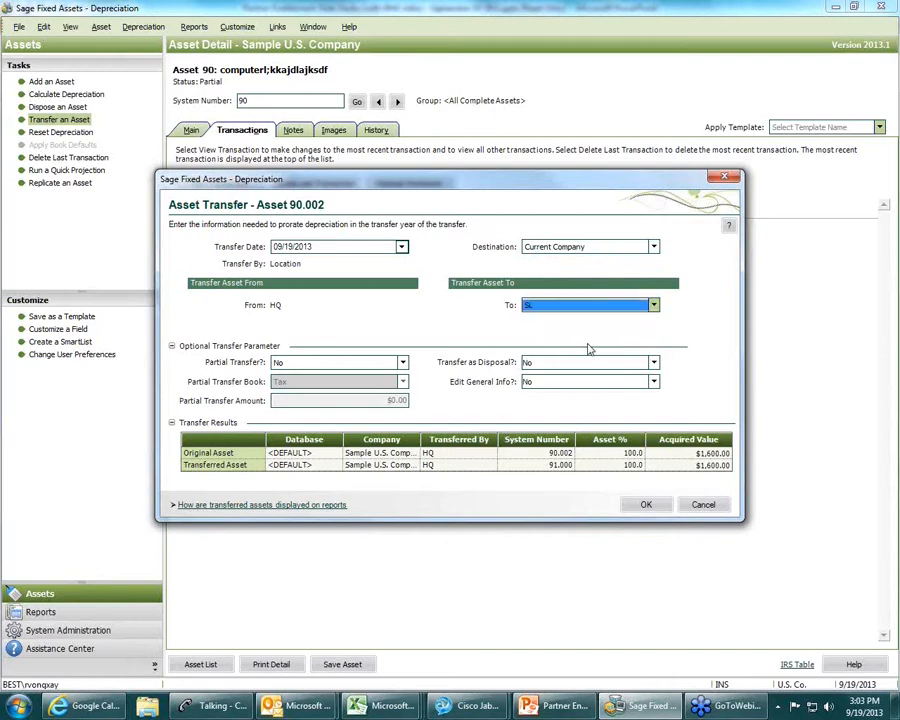
click(643, 507)
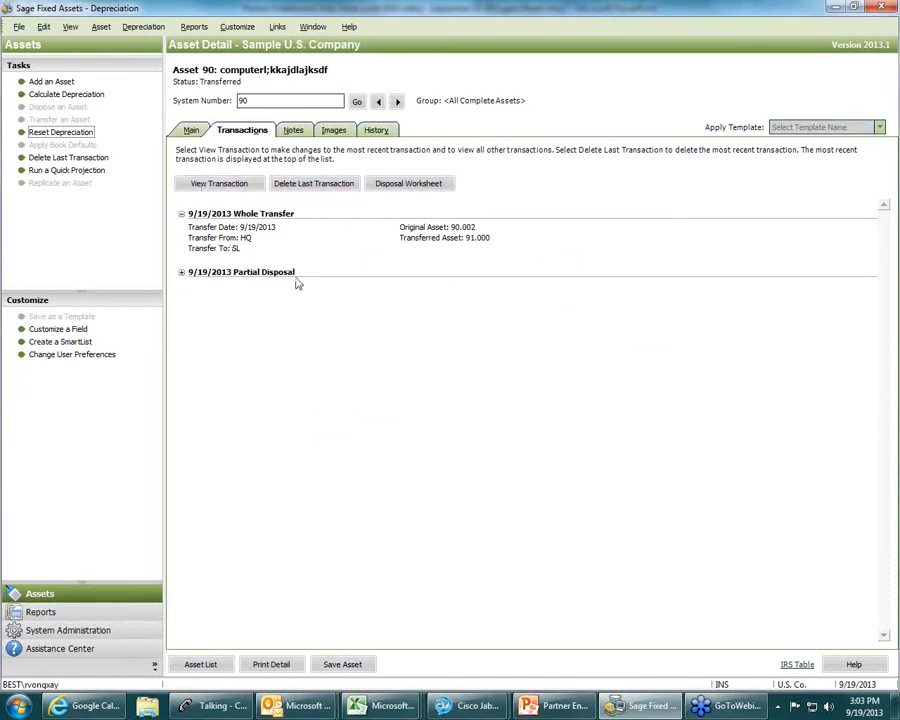
click(181, 274)
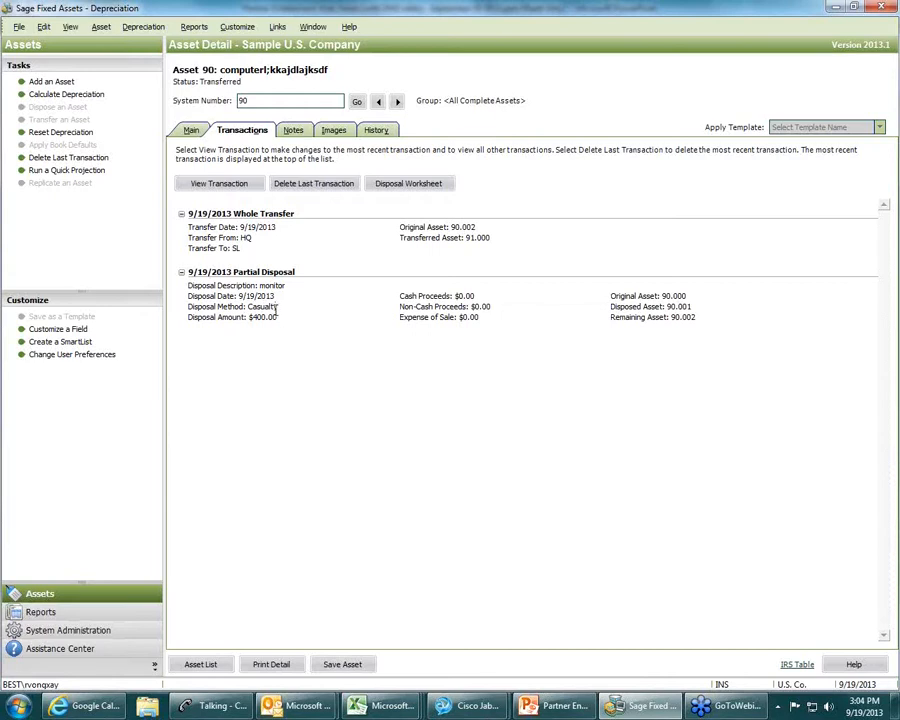
Add a note reading "jlasdjlasdjflajf" to the asset
click(293, 130)
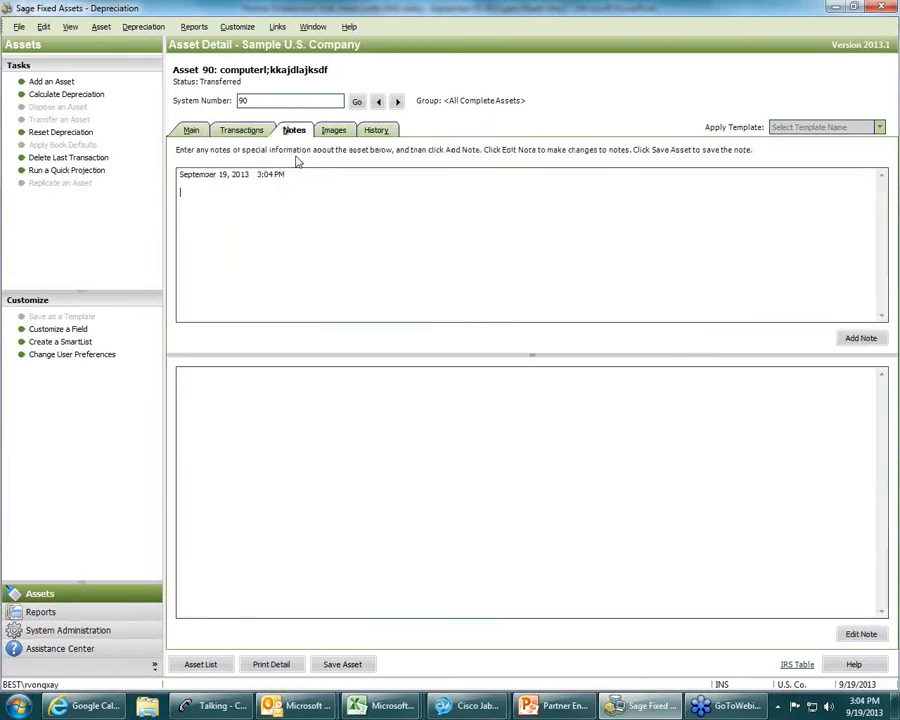
text(jlasdjlasdjflajf)
click(860, 338)
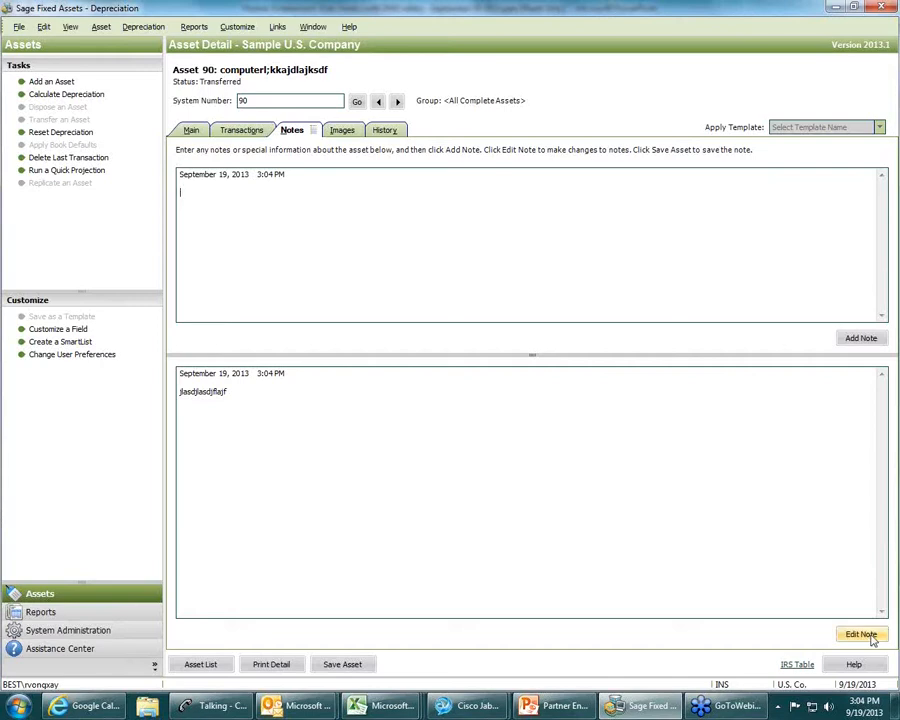
Attach the existing Invoice and Durango images to the asset and close the Image Manager
click(341, 132)
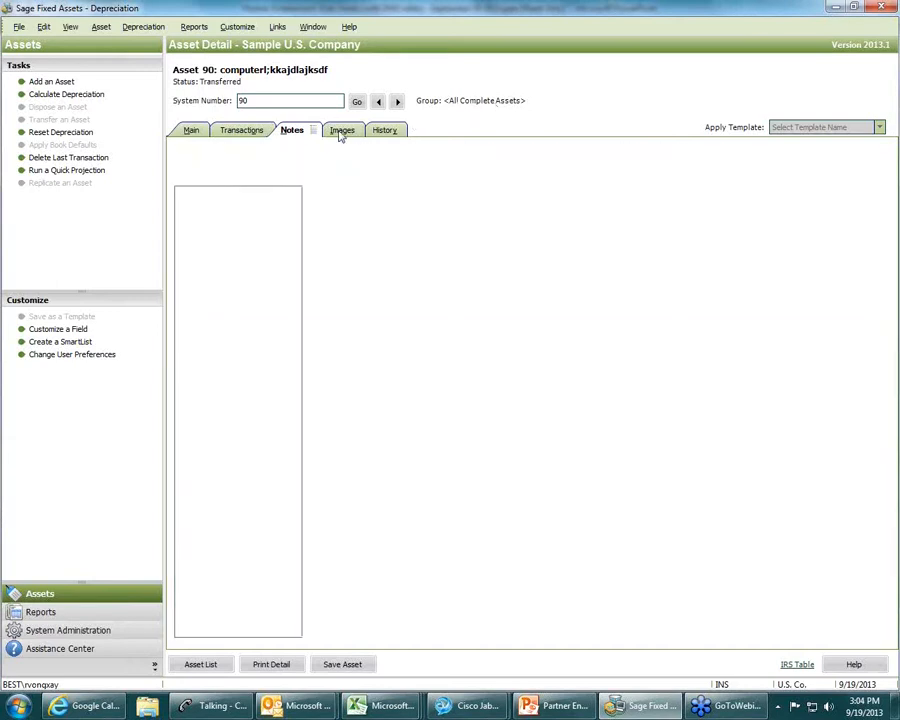
click(220, 175)
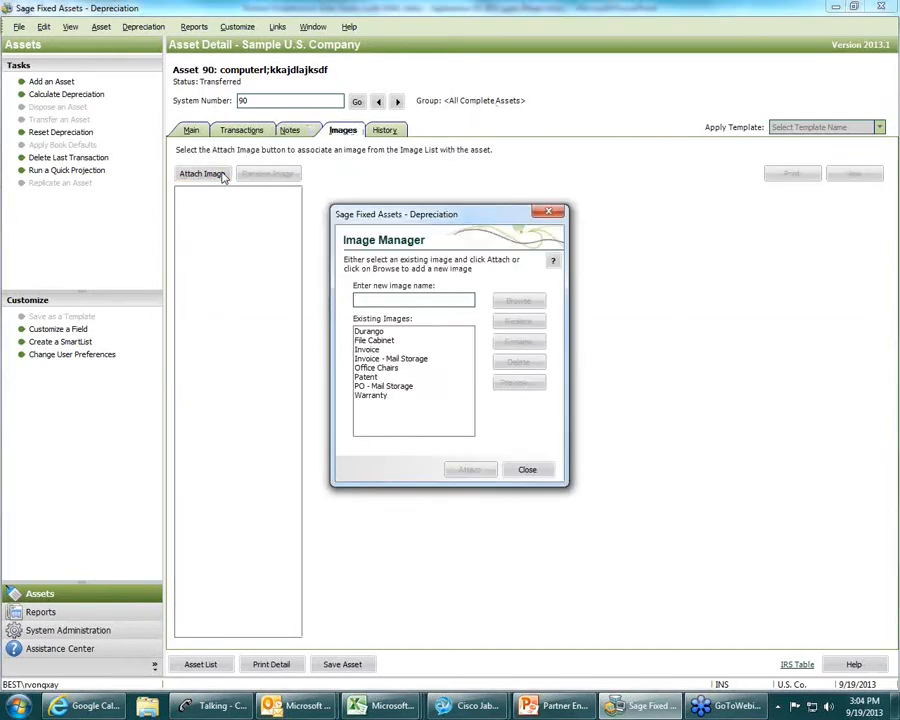
click(368, 349)
click(469, 470)
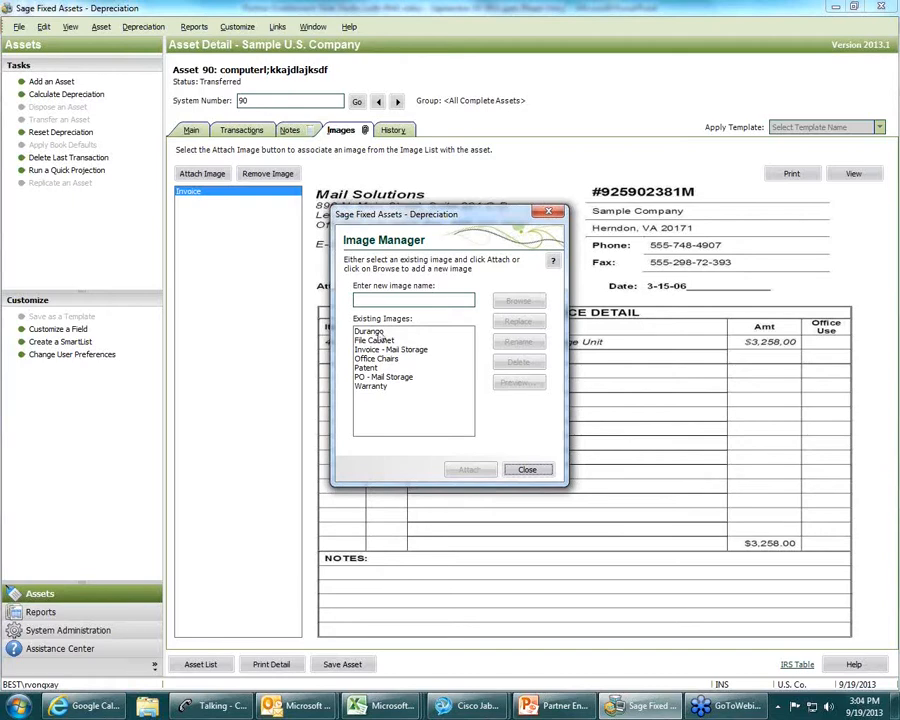
click(400, 331)
click(470, 470)
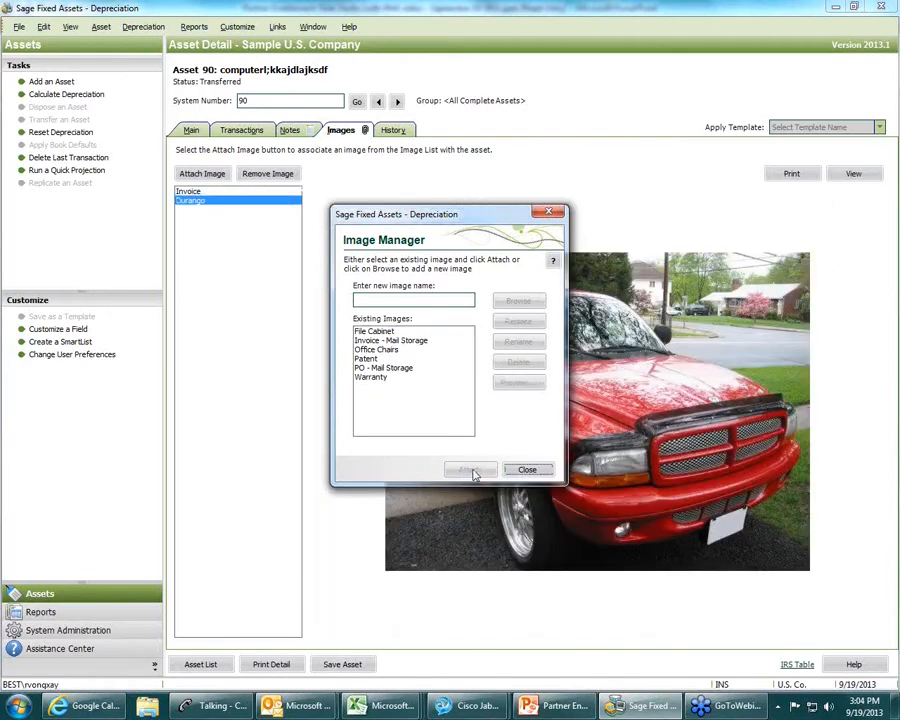
click(550, 213)
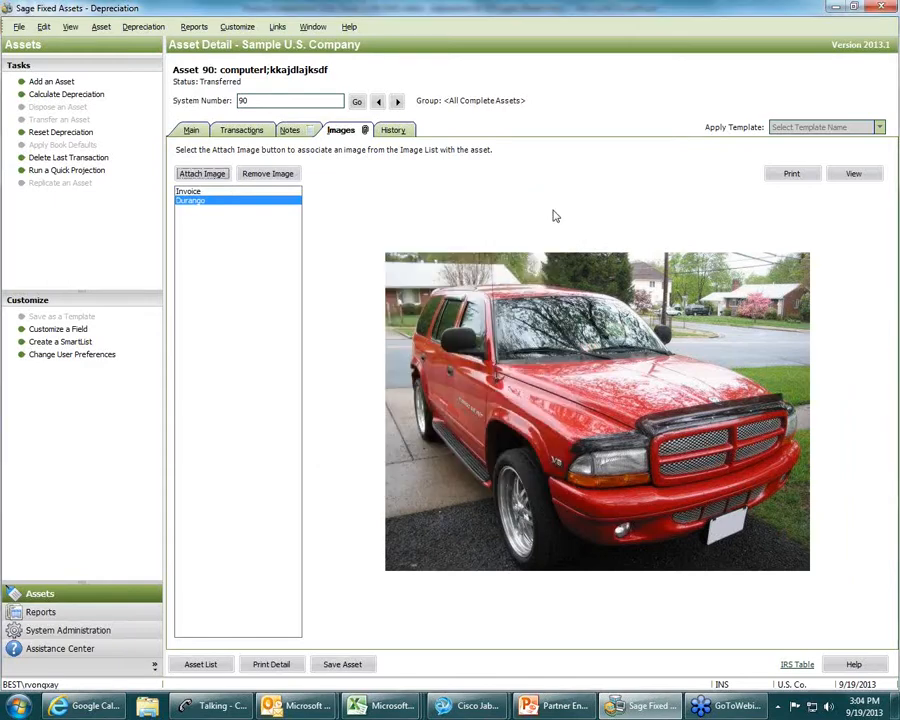
View the attached Invoice image, moving the Windows message out of the way
click(202, 191)
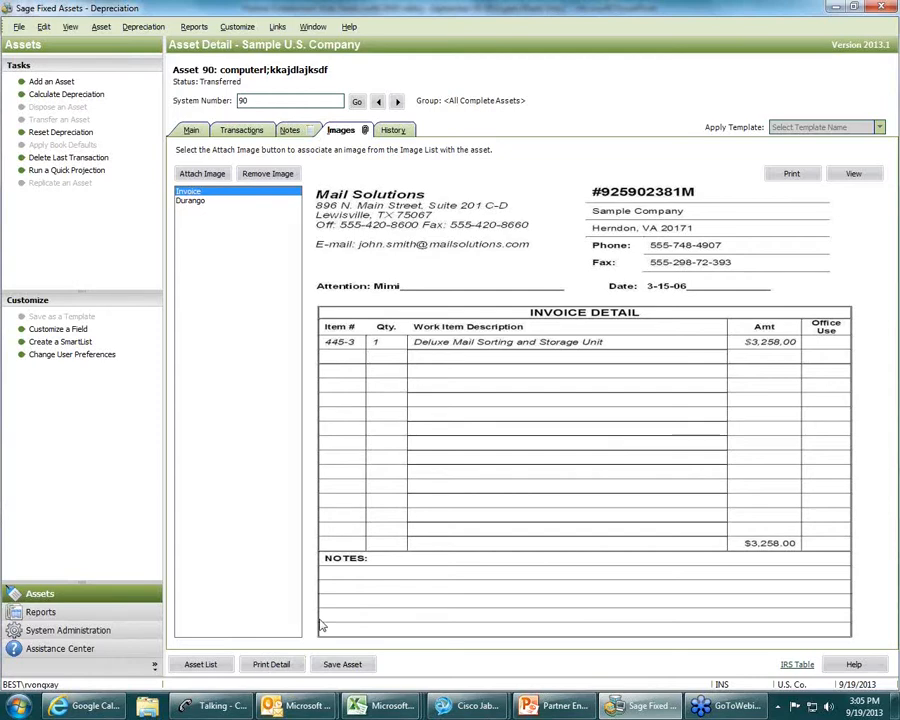
drag(519, 208, 899, 215)
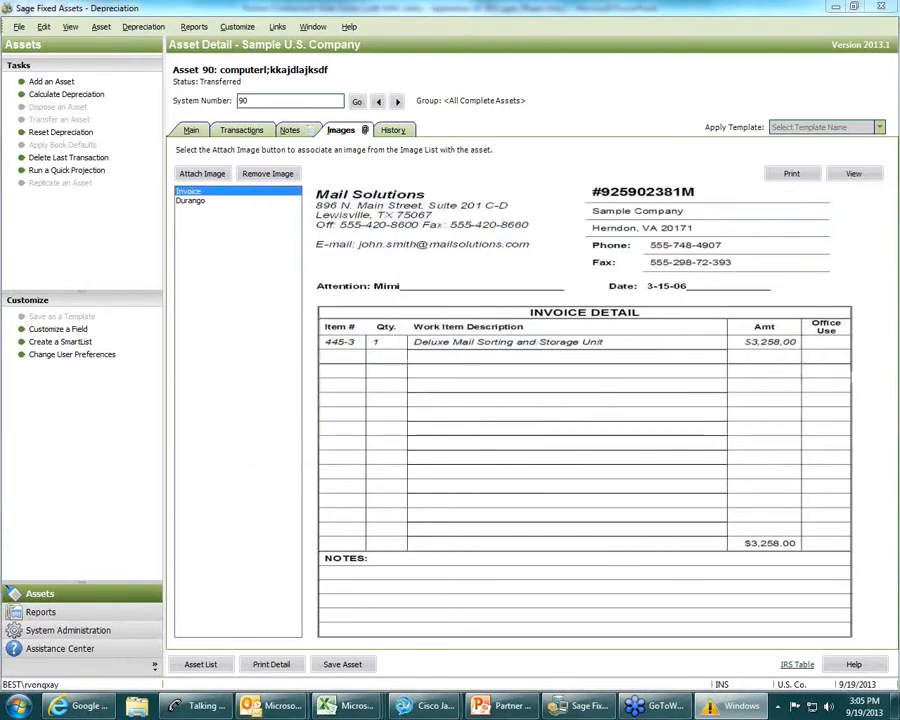
Review the asset's history, going through the partial disposal, book information change and transfer events
click(400, 130)
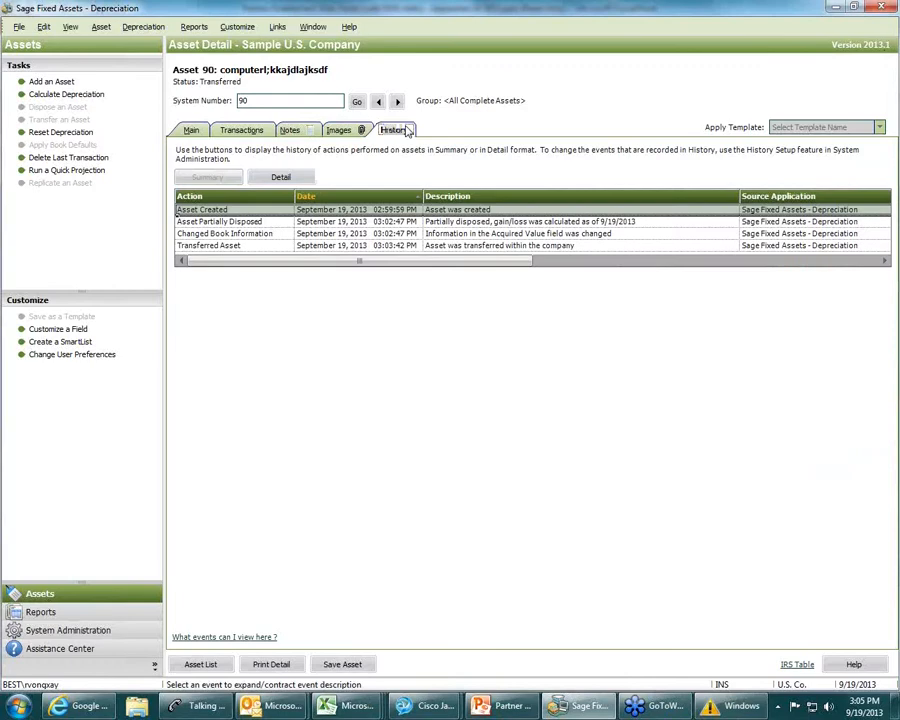
click(460, 222)
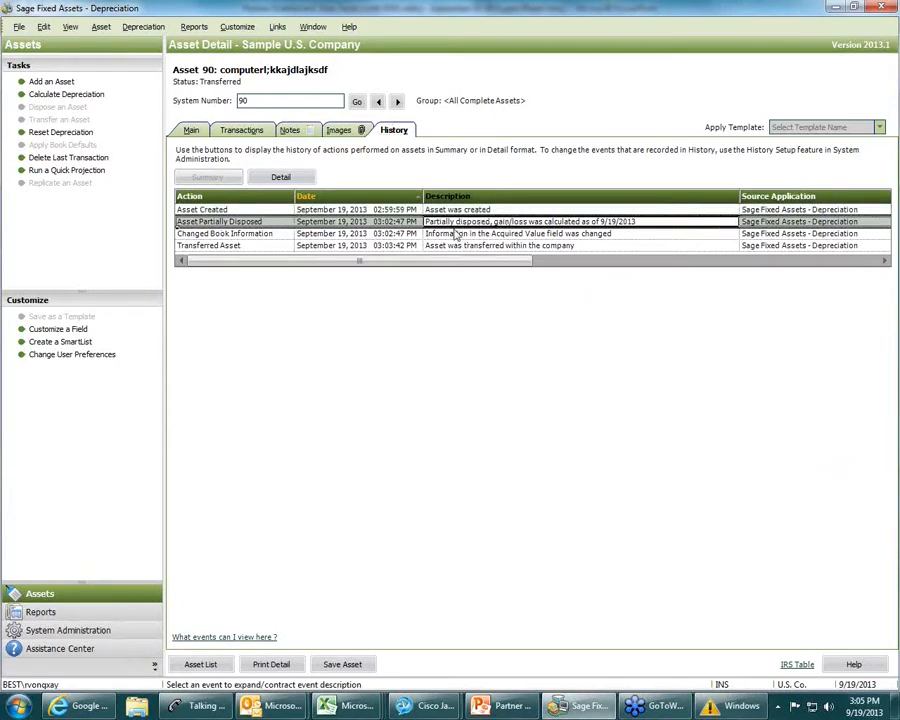
click(458, 235)
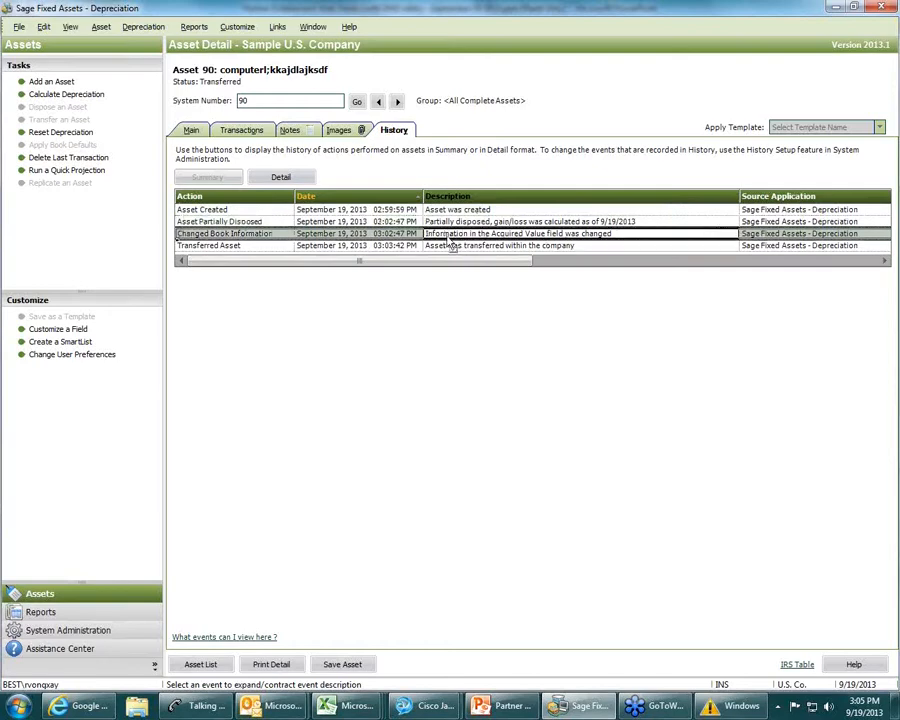
click(478, 248)
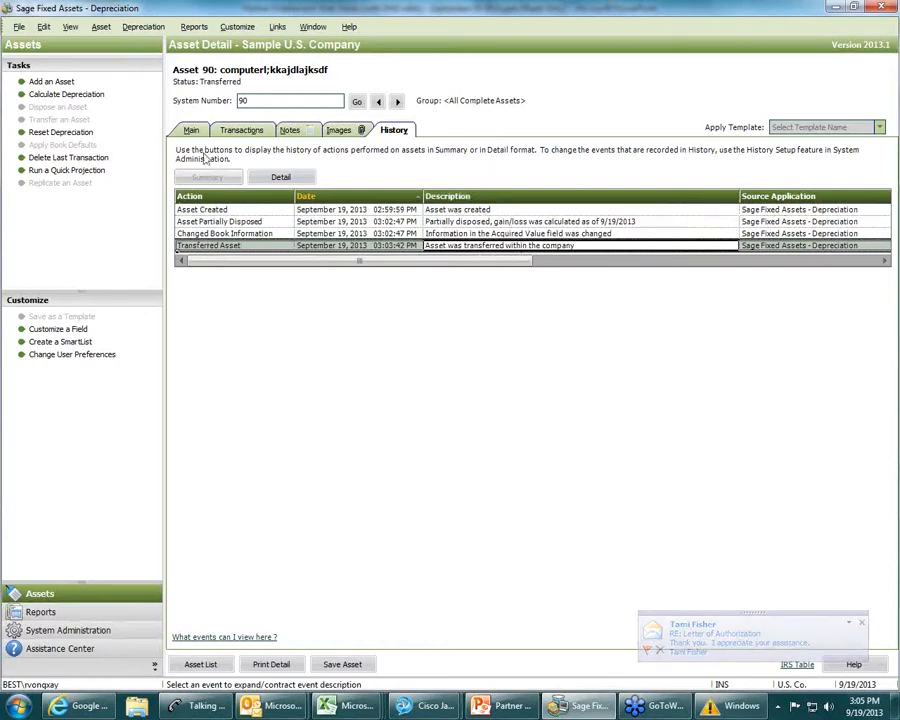
Save the asset and return to the list of all complete assets
click(366, 668)
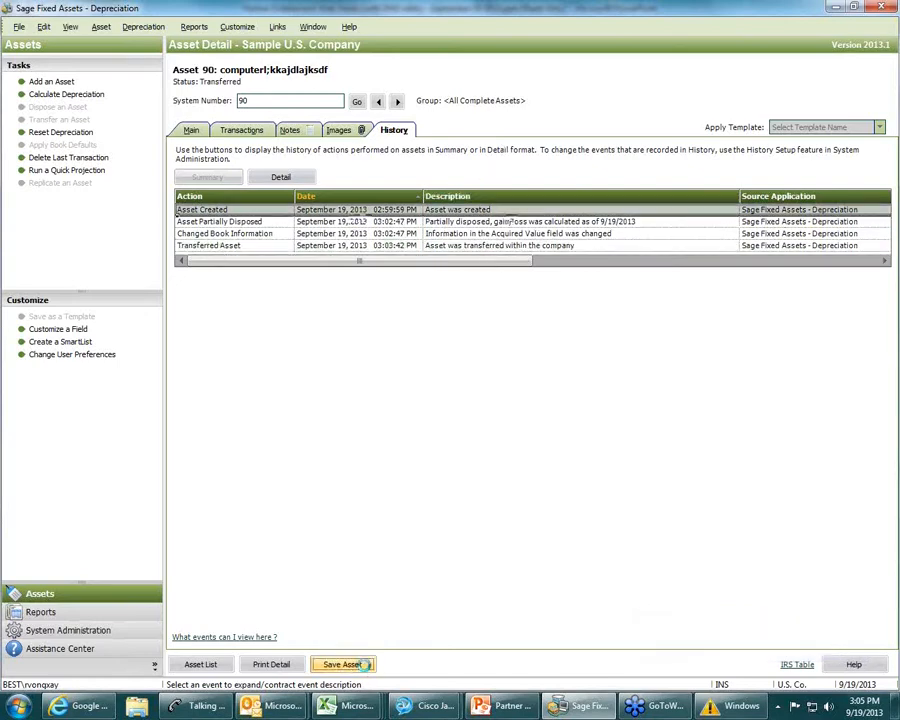
click(188, 130)
click(68, 597)
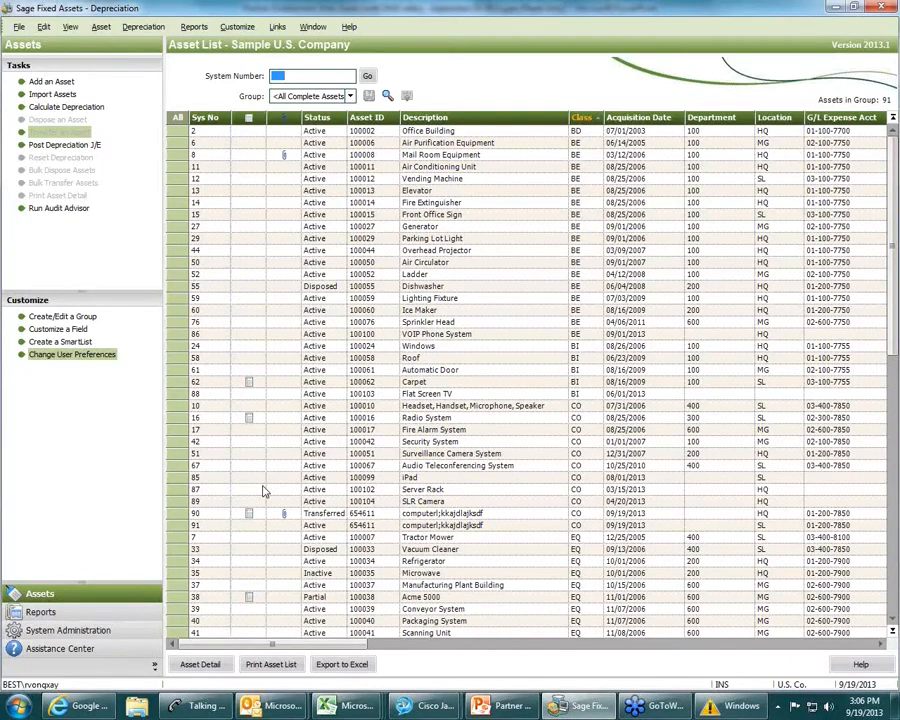
Add a new asset group named "HQ building equip"
click(60, 316)
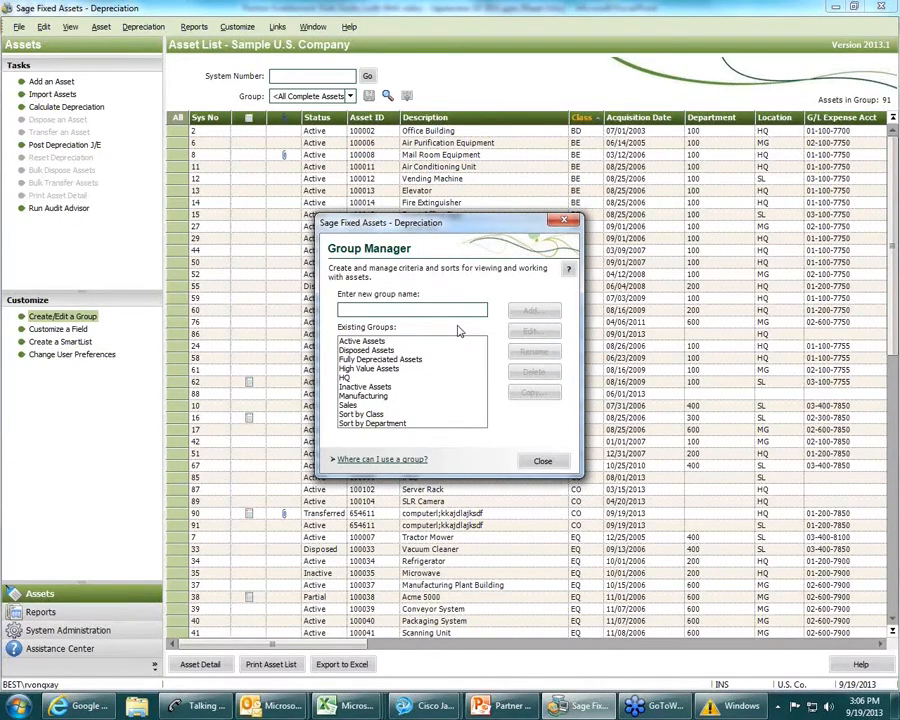
text(HQ building equip)
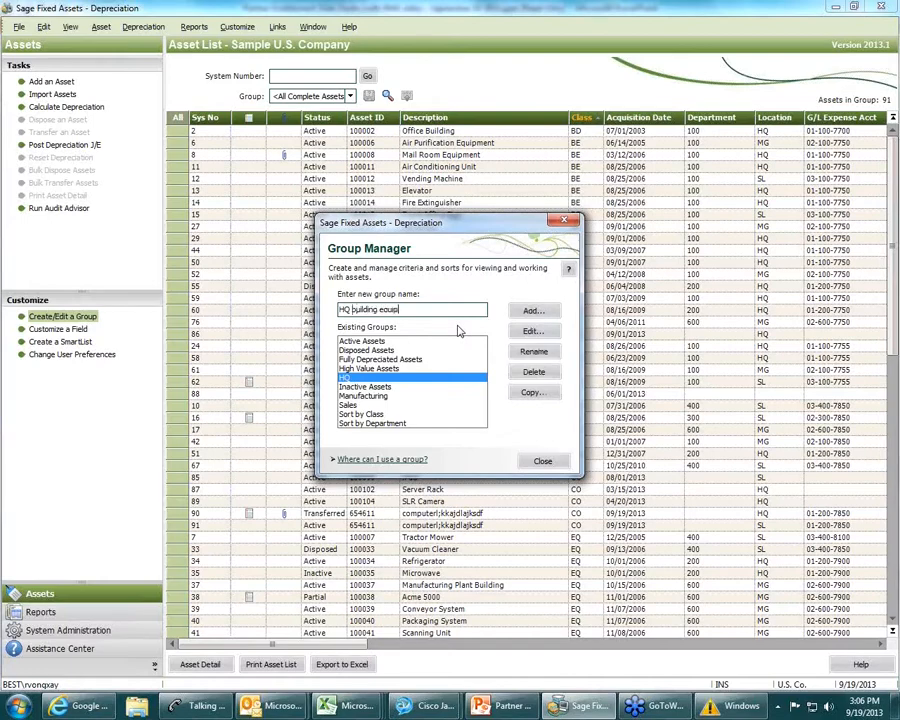
click(516, 312)
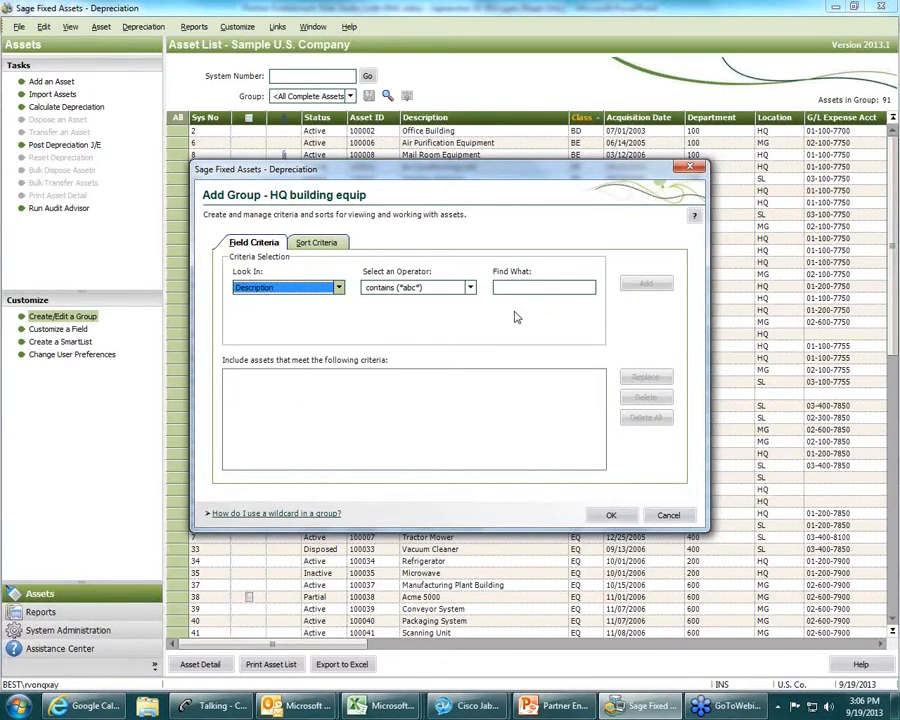
Add the field criterion "Location is HQ" to the new group
click(339, 288)
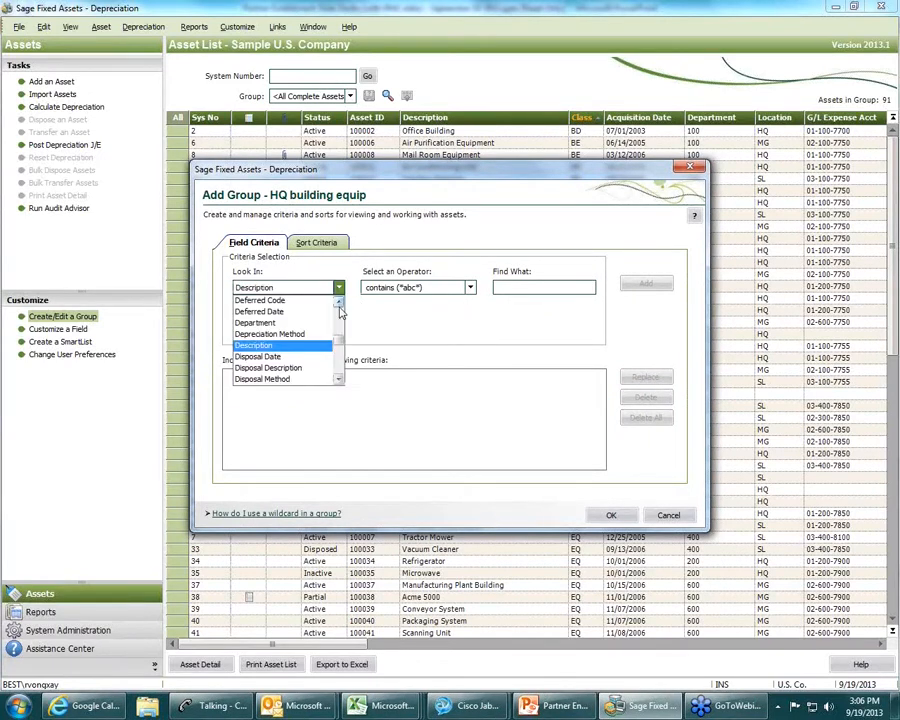
mouse_move(339, 336)
mouse_down()
mouse_move(340, 313)
mouse_move(341, 355)
mouse_up()
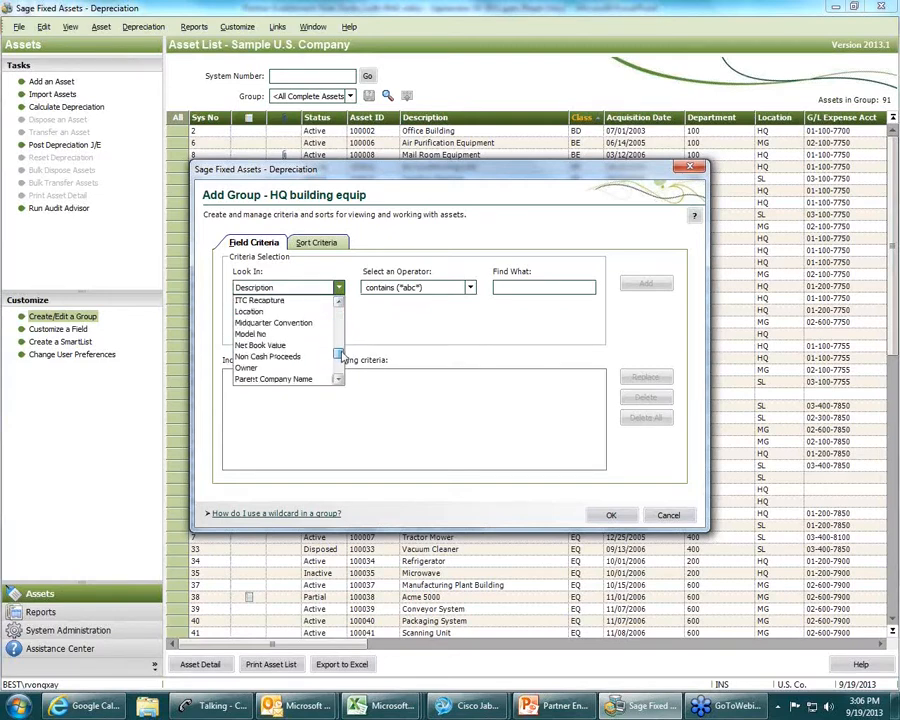
click(252, 311)
click(458, 290)
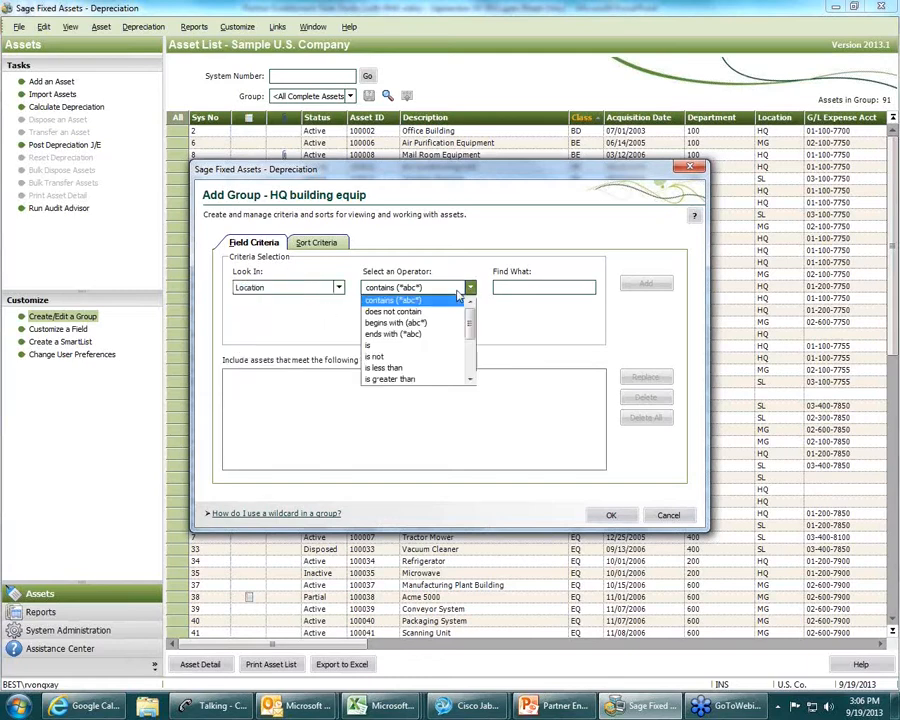
click(400, 345)
click(640, 287)
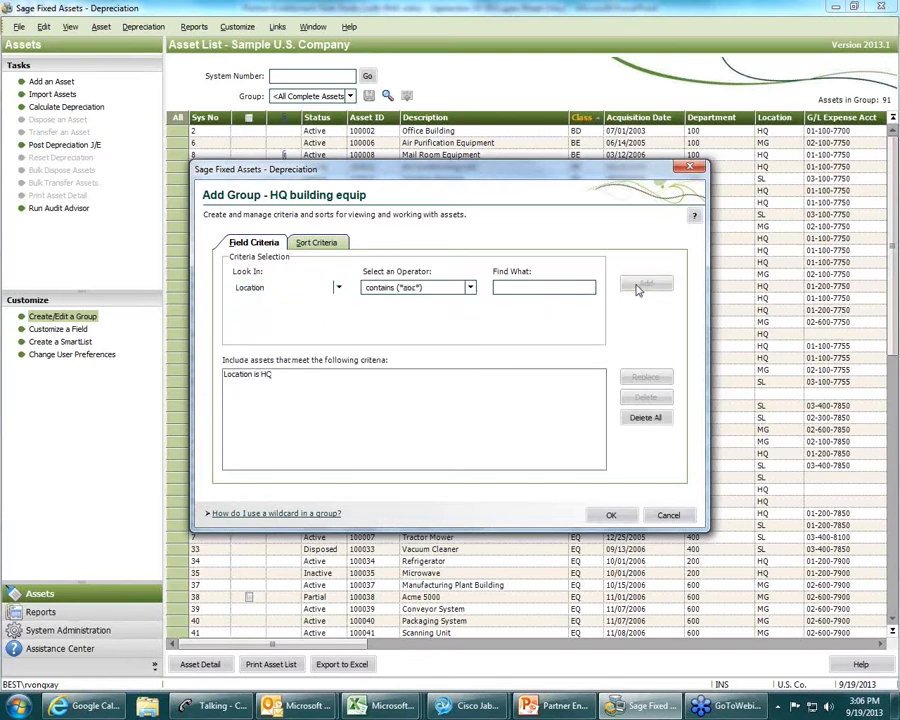
Add a second field criterion, "Class is BE", to the HQ building equip group
click(340, 289)
drag(341, 346, 340, 331)
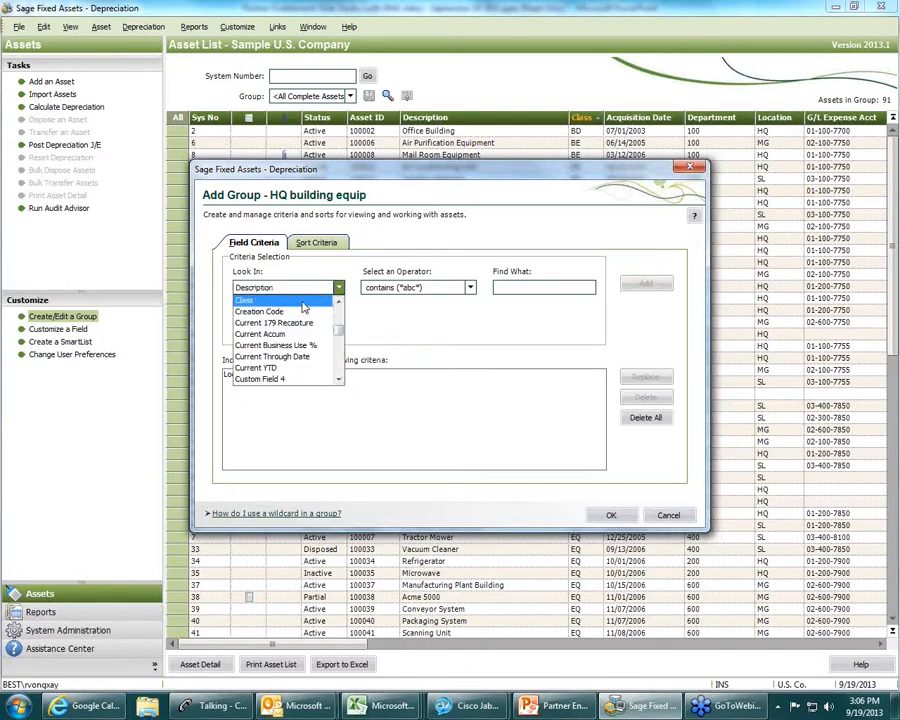
click(302, 301)
click(430, 288)
click(400, 345)
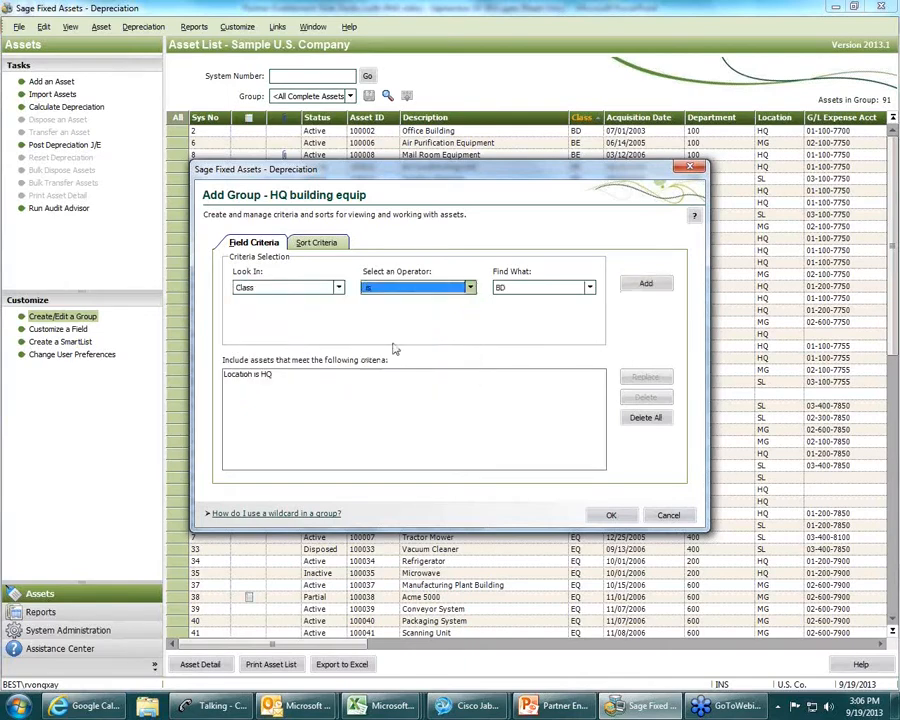
click(584, 288)
click(540, 316)
click(646, 283)
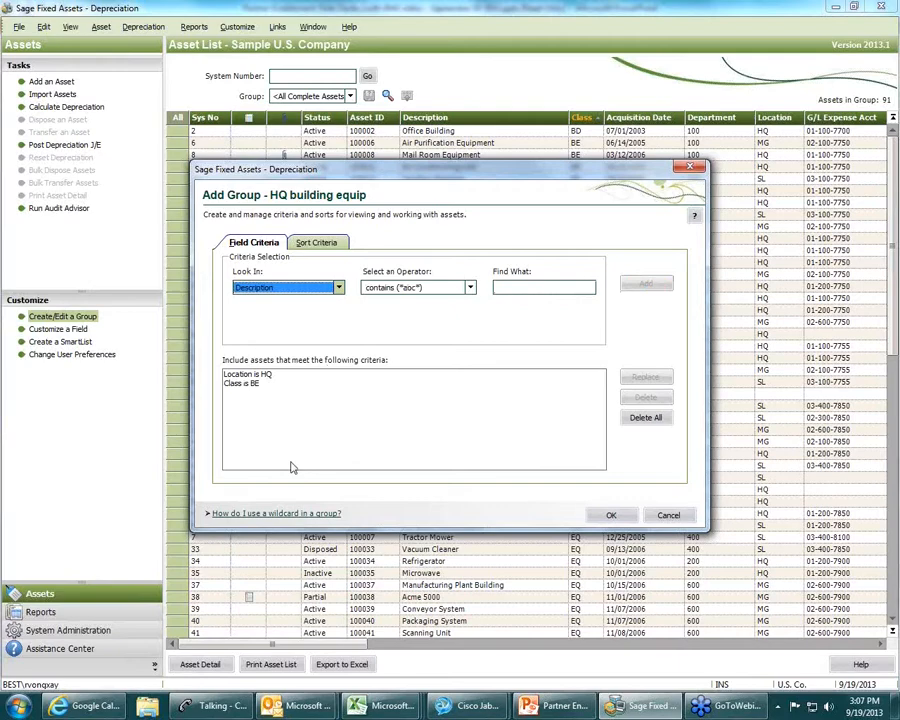
Save the new group, close the Group Manager and filter the asset list by HQ building equip
click(610, 515)
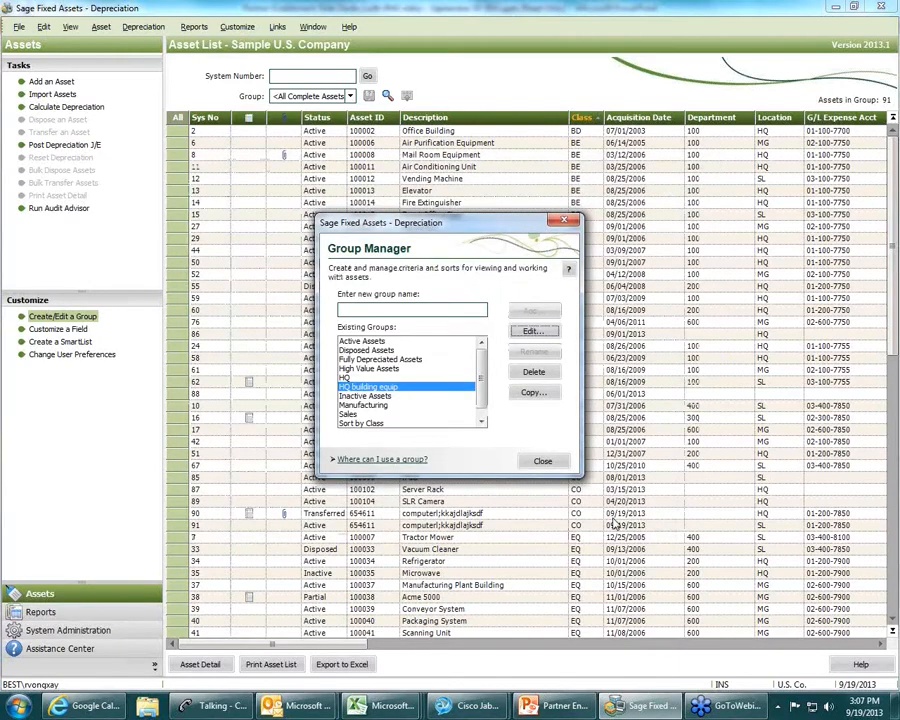
click(543, 461)
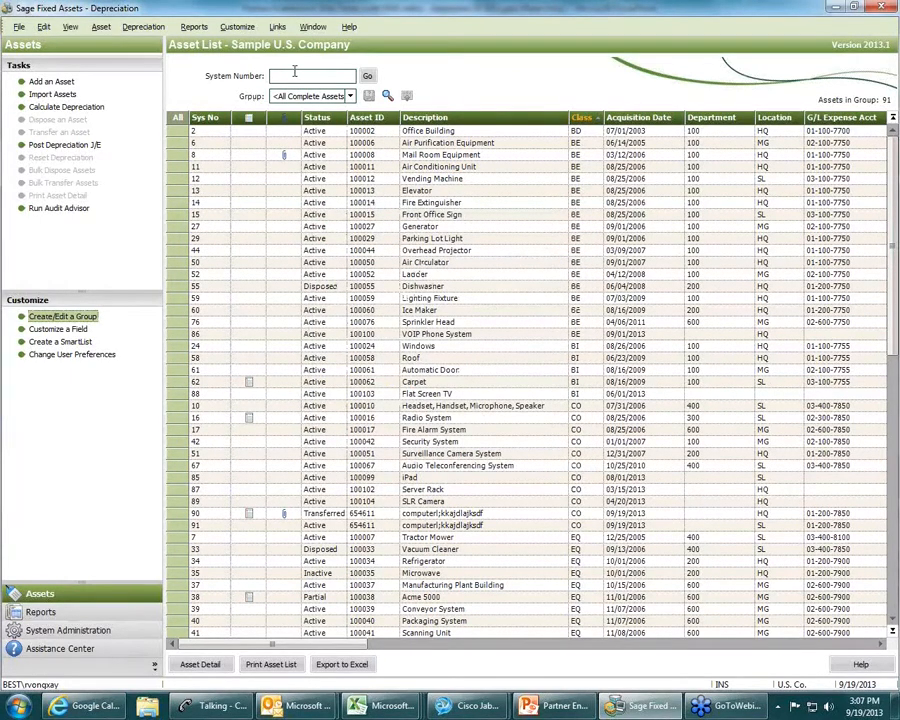
click(350, 96)
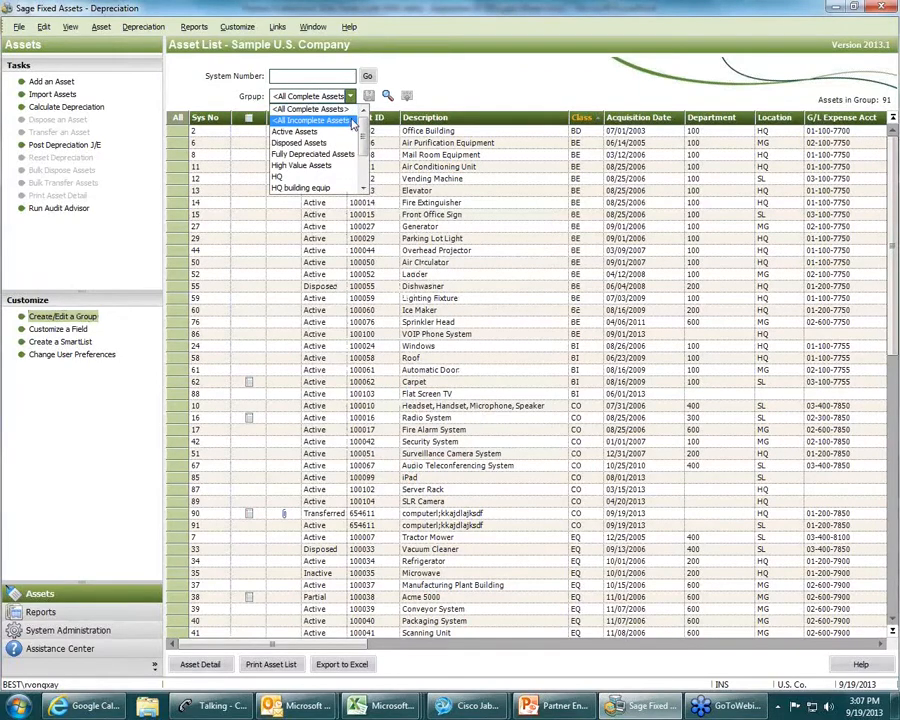
click(296, 190)
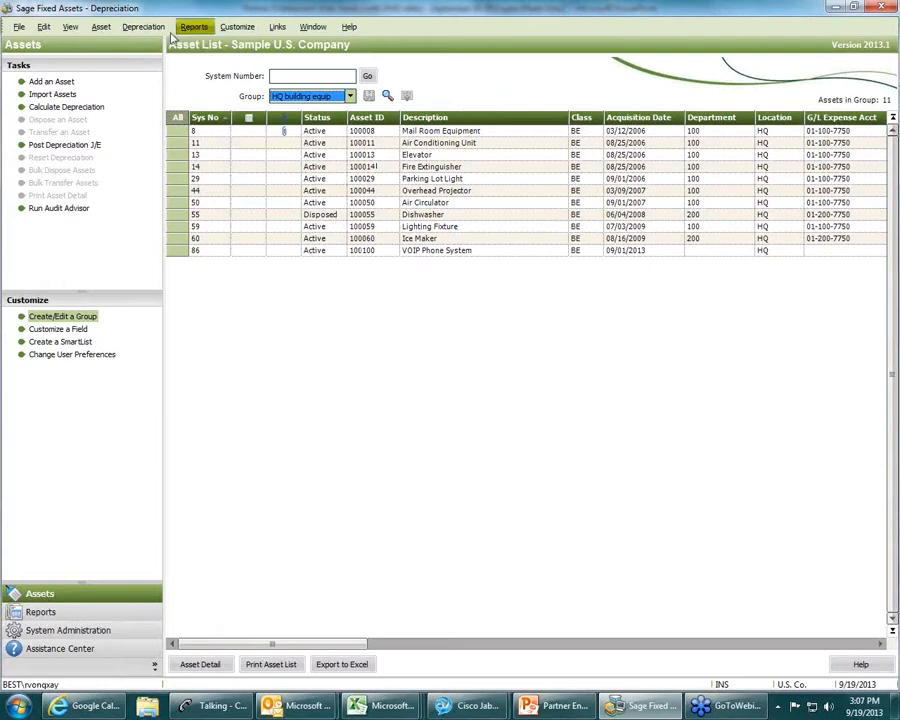
Start a depreciation calculation for the HQ building equip group
click(143, 26)
click(150, 44)
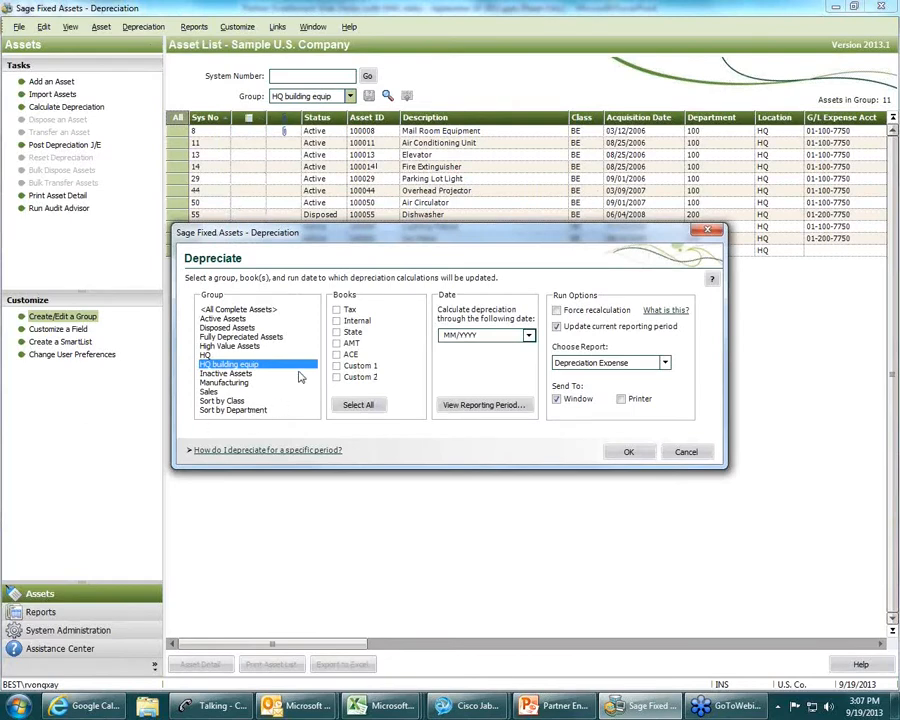
click(240, 319)
click(215, 356)
click(217, 401)
click(232, 365)
Depreciate the Tax and Internal books through September 30, 2013, sending the Depreciation Expense report to the window
click(338, 314)
click(337, 322)
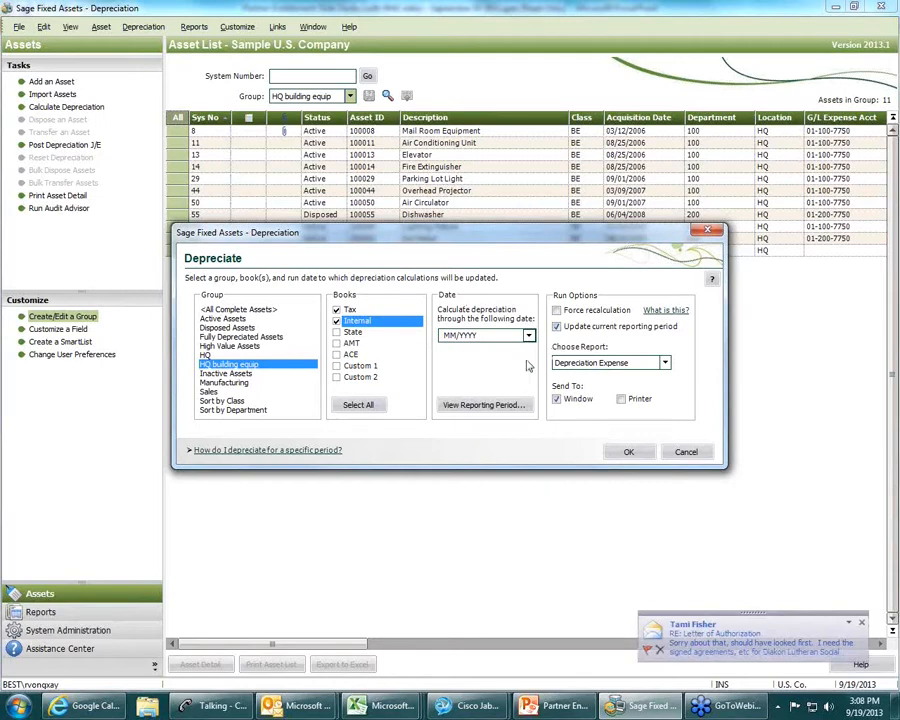
click(529, 337)
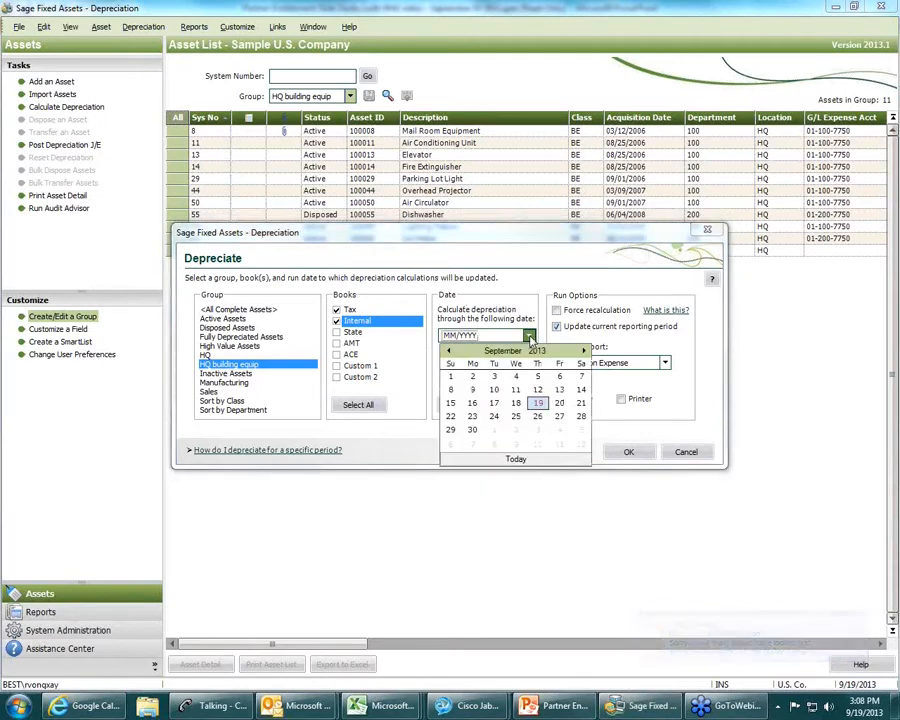
click(472, 430)
click(628, 451)
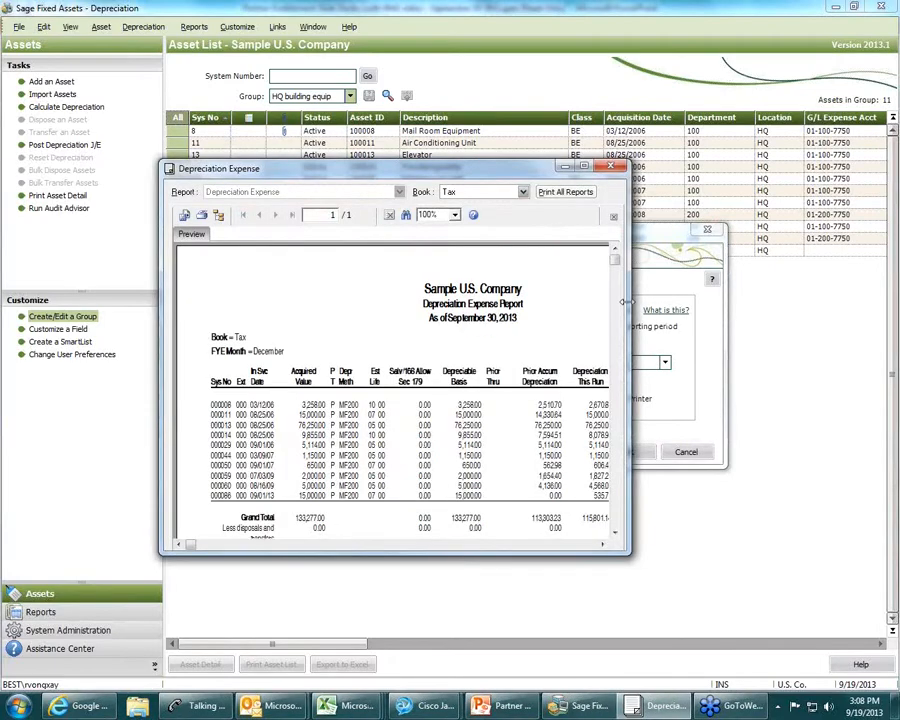
Maximize the Depreciation Expense report and compare its Internal and Tax book figures
click(585, 167)
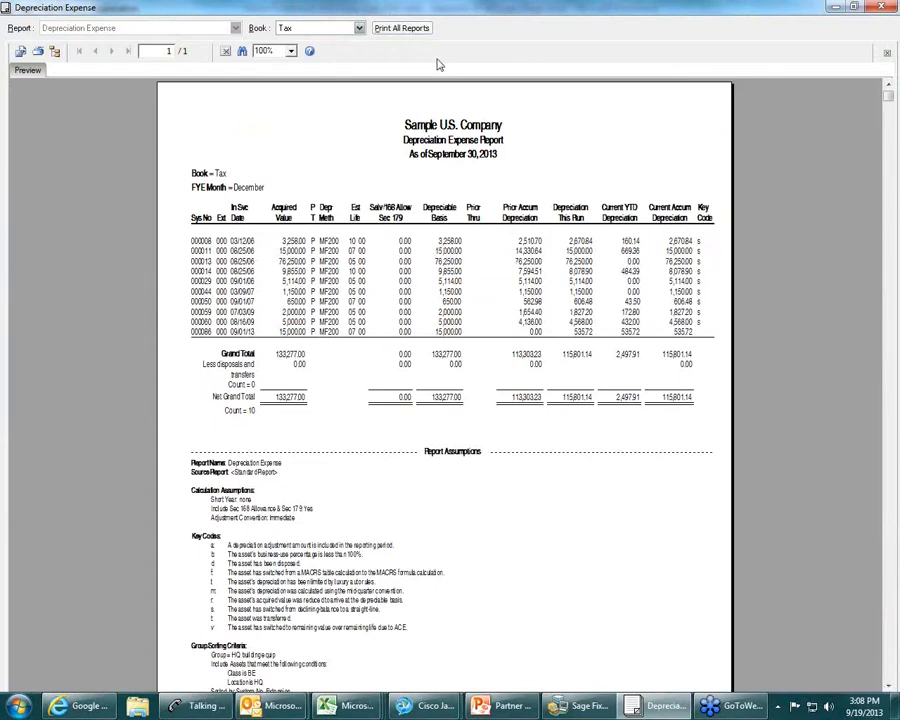
click(334, 31)
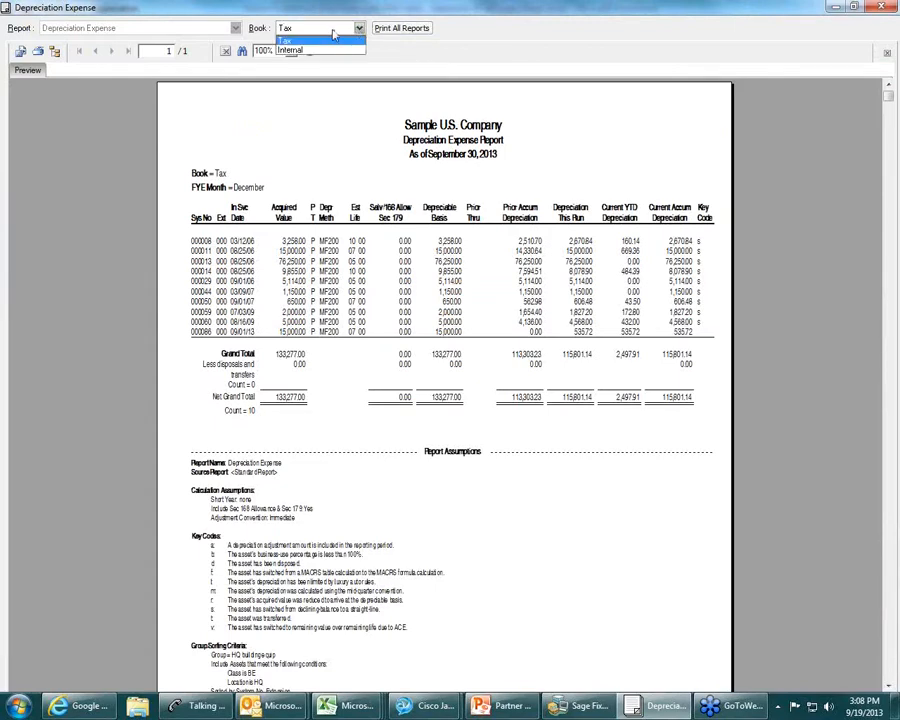
click(306, 49)
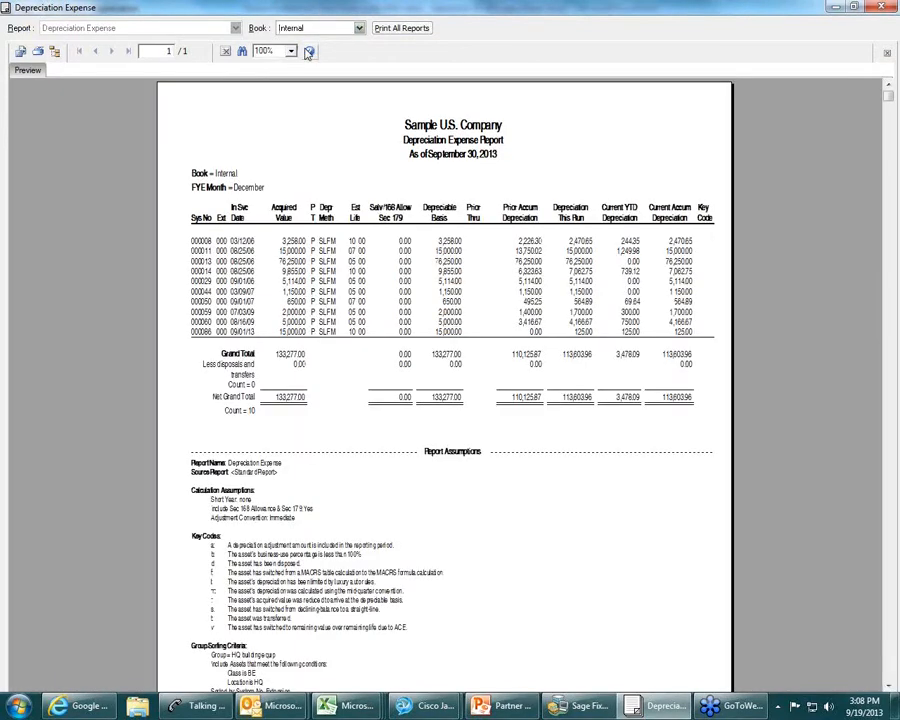
click(330, 28)
click(300, 38)
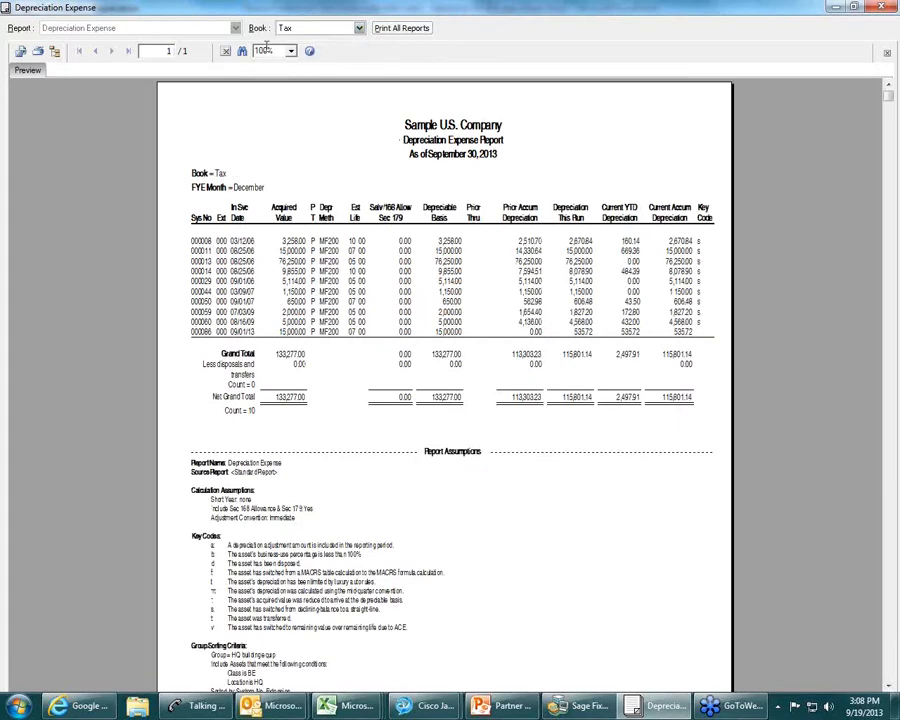
Enlarge the Tax book report to 150% and examine its key codes and group criteria under Report Assumptions
click(290, 51)
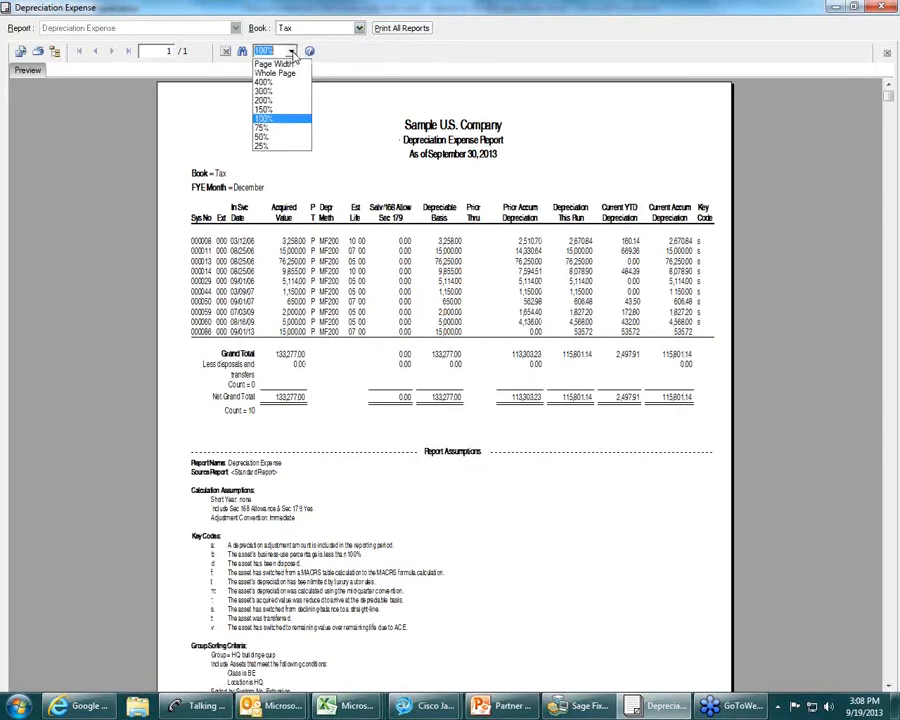
click(264, 109)
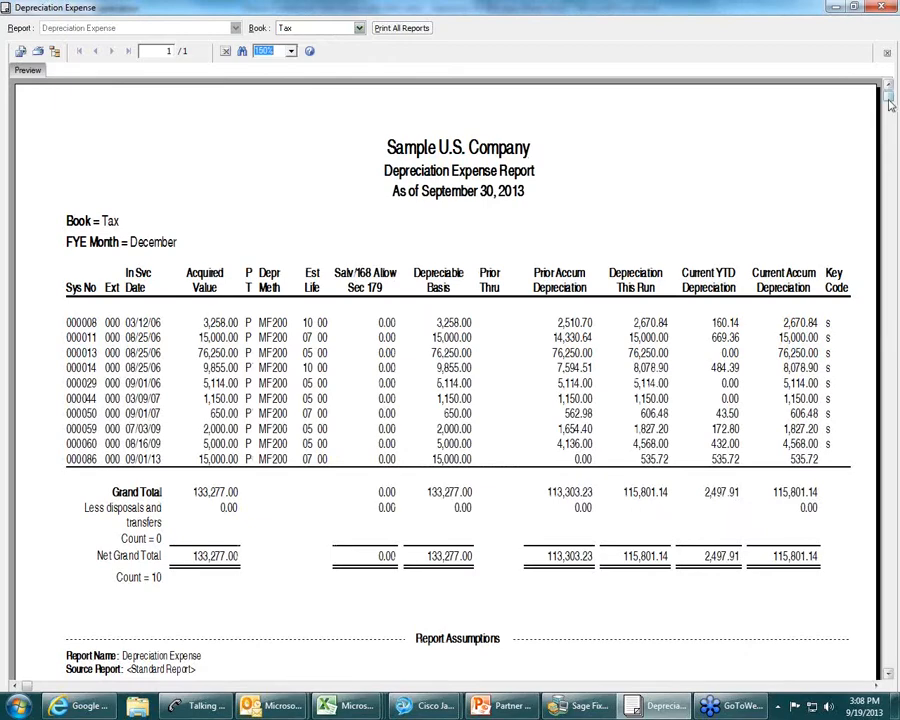
drag(890, 102, 893, 532)
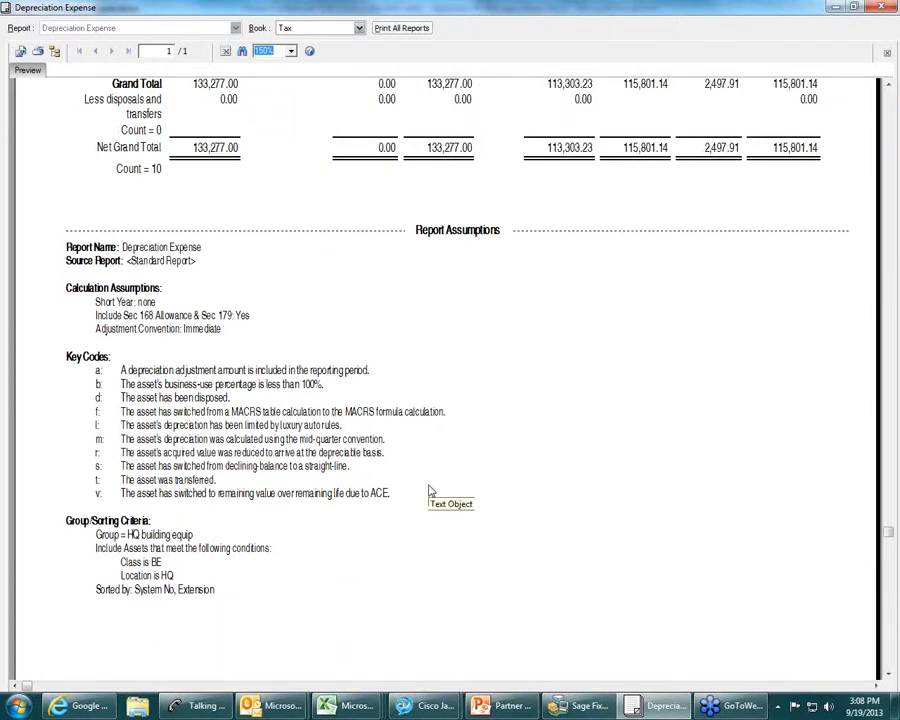
Review the report's available export formats and destinations, and leave the Export dialog without exporting
click(18, 50)
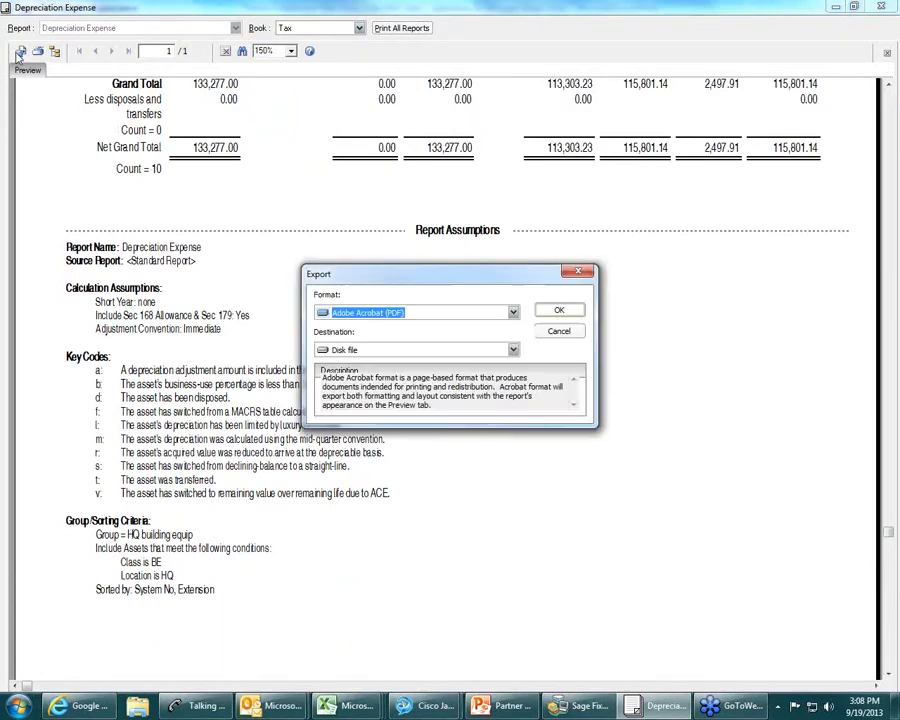
click(512, 313)
drag(516, 356, 518, 405)
click(512, 313)
click(512, 350)
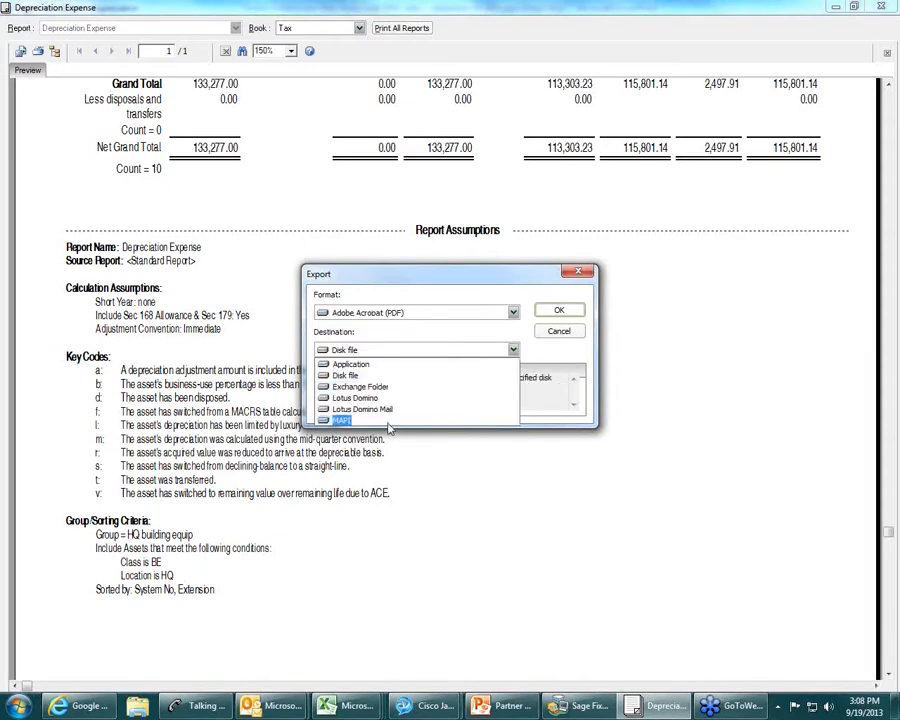
click(345, 375)
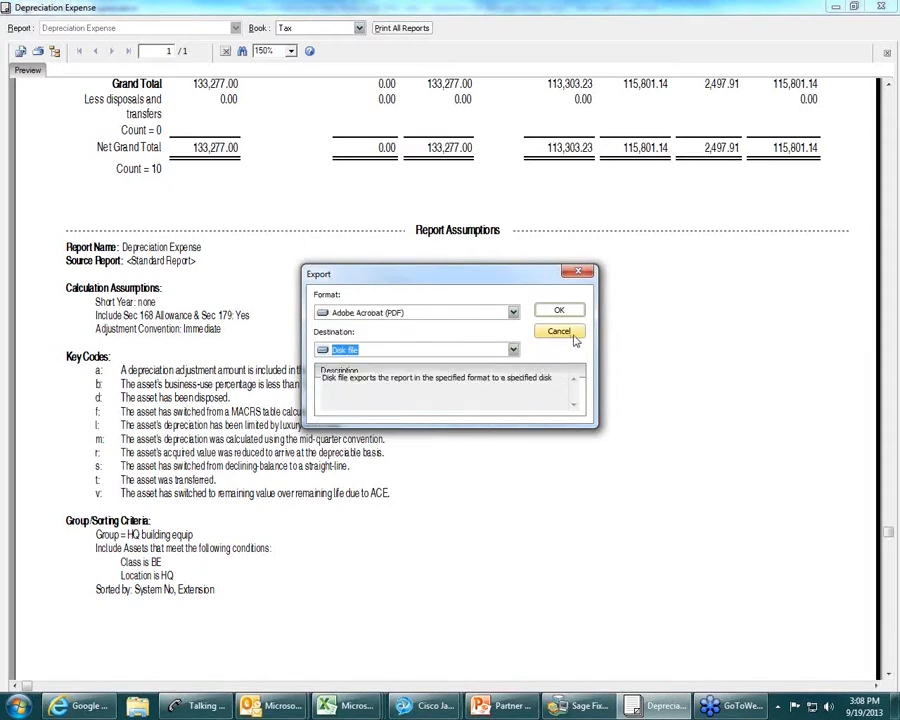
click(559, 331)
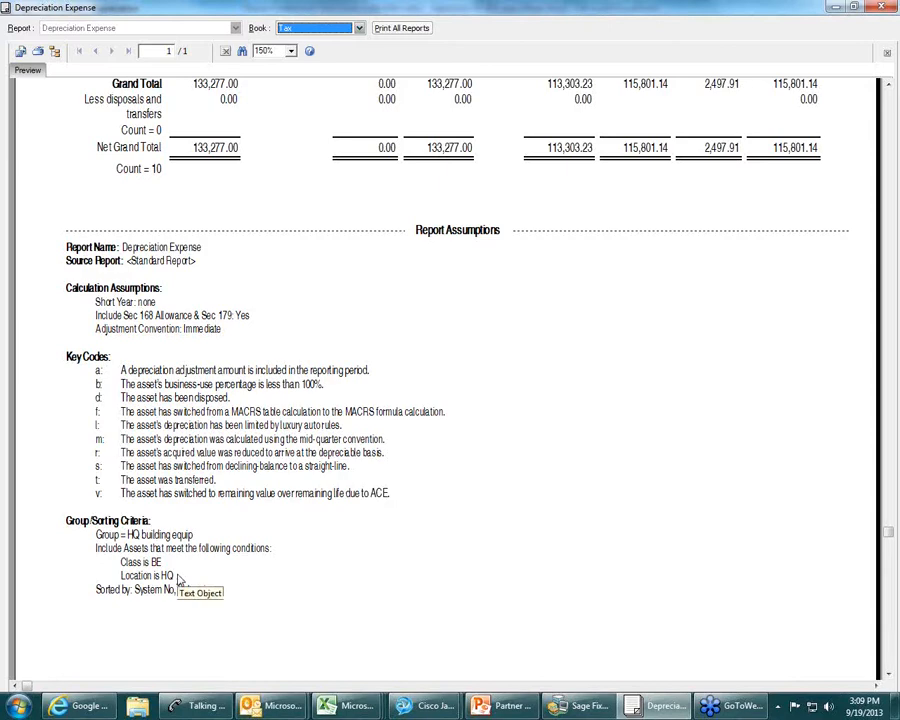
Close the Depreciation Expense report and the Depreciate dialog, and go to the Reports area
click(882, 8)
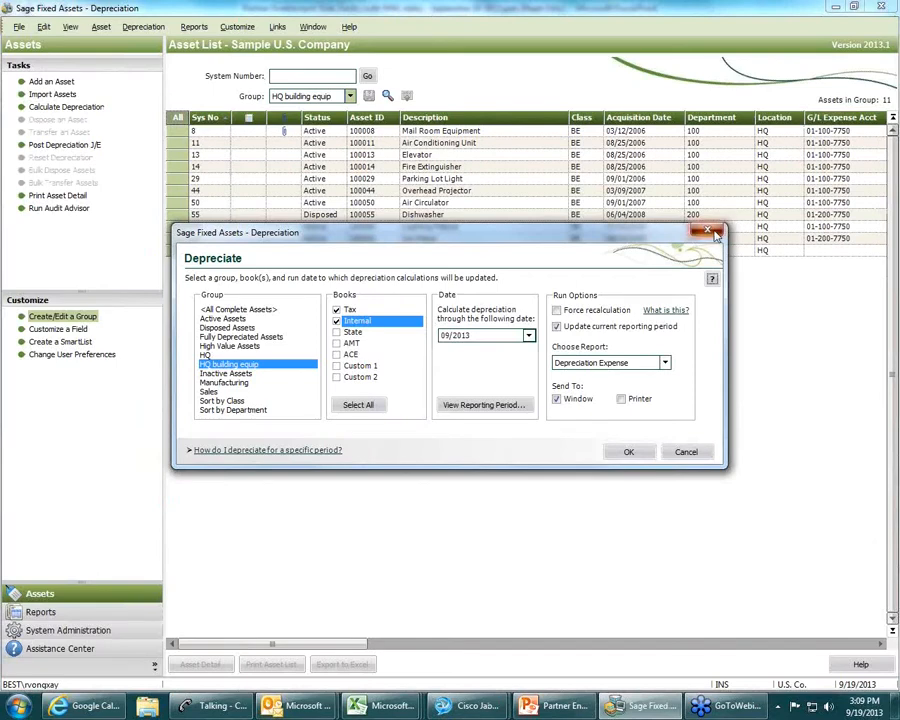
click(698, 231)
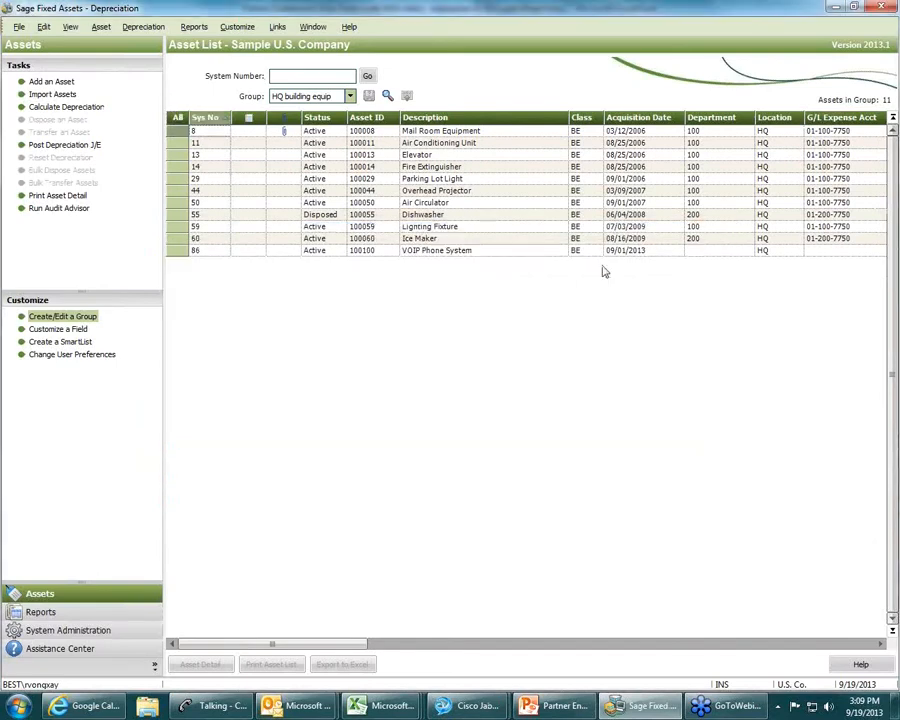
click(57, 614)
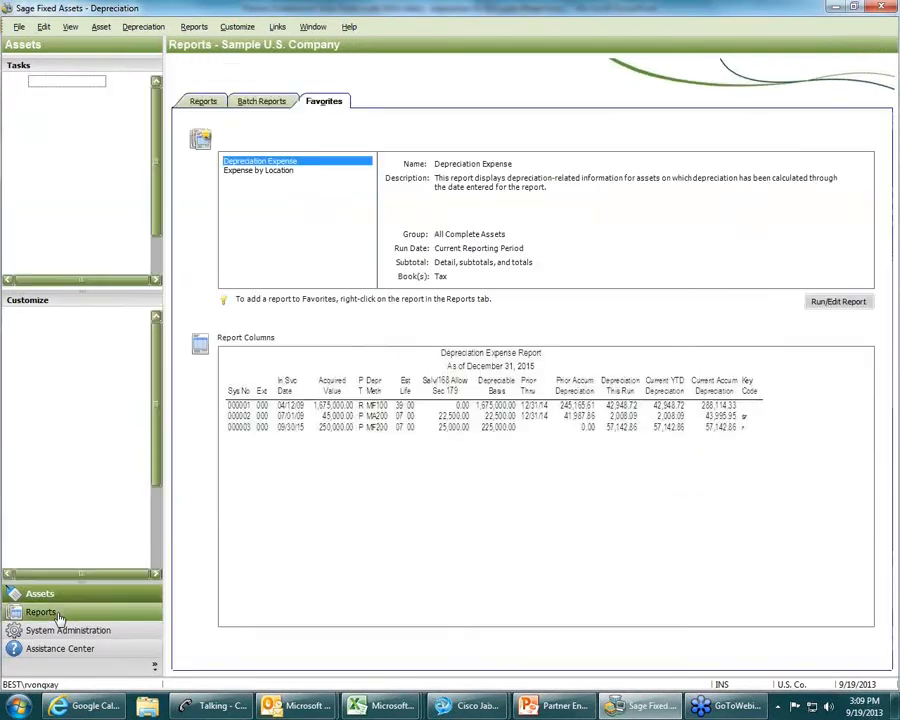
List the Standard Reports category and view the description and sample columns of the Depreciation Expense report
click(201, 104)
click(365, 157)
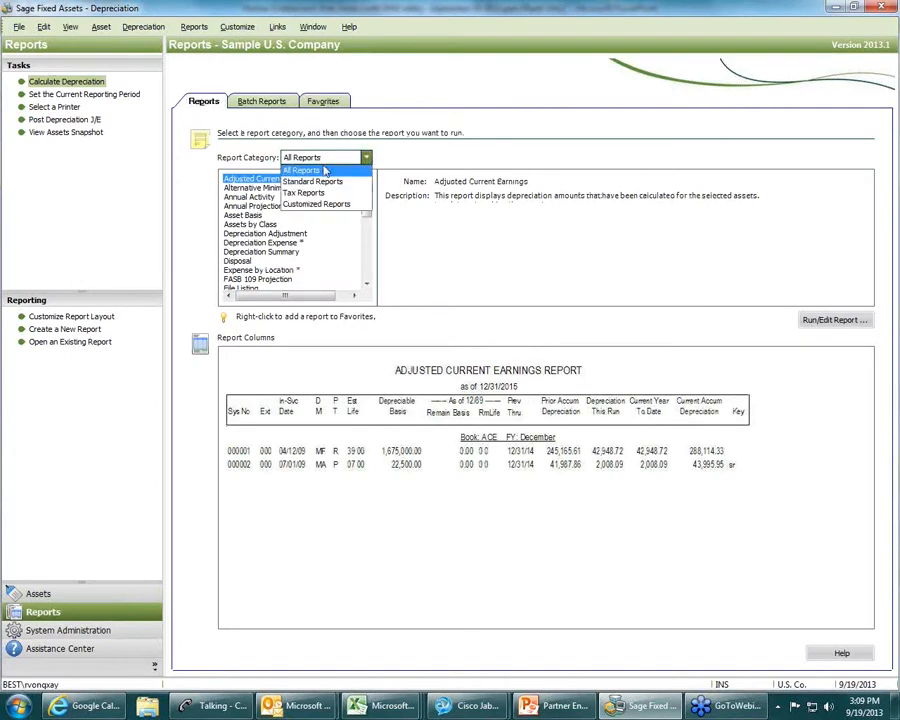
click(319, 182)
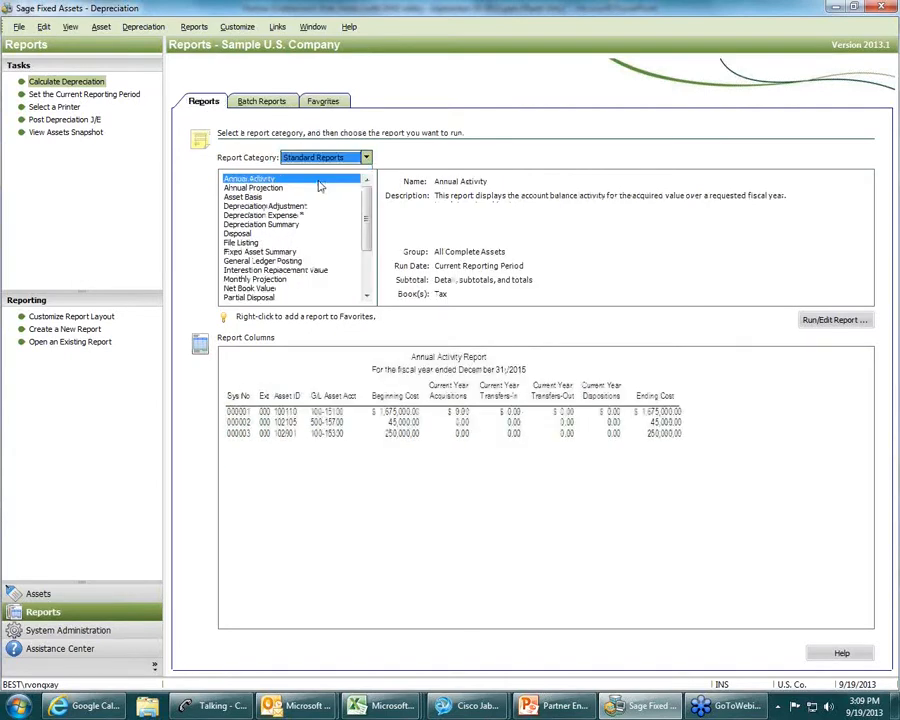
mouse_move(367, 205)
mouse_down()
mouse_move(366, 257)
mouse_move(367, 222)
mouse_up()
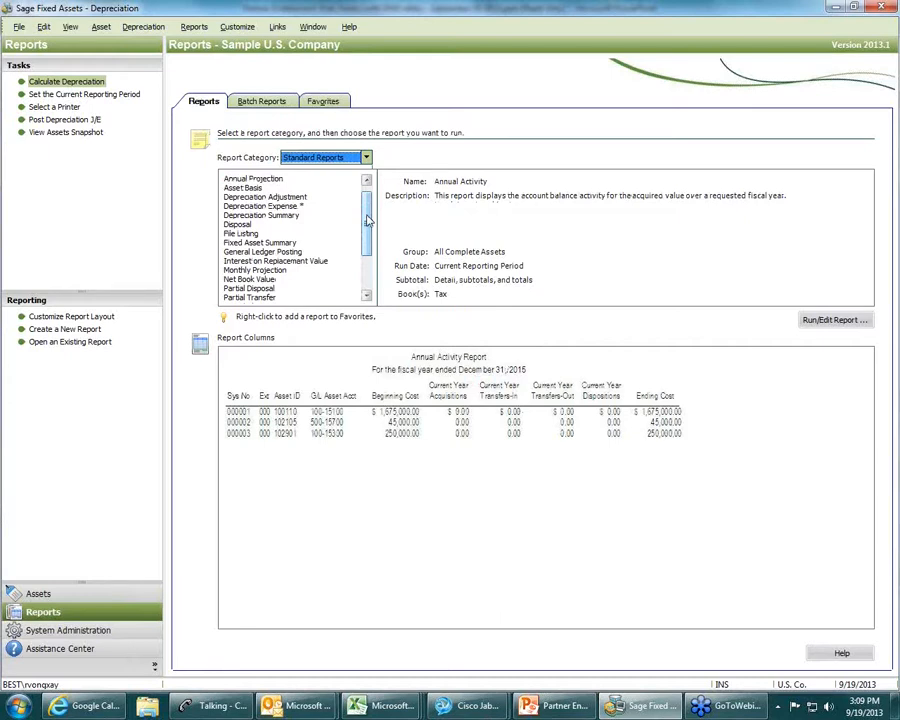
click(282, 206)
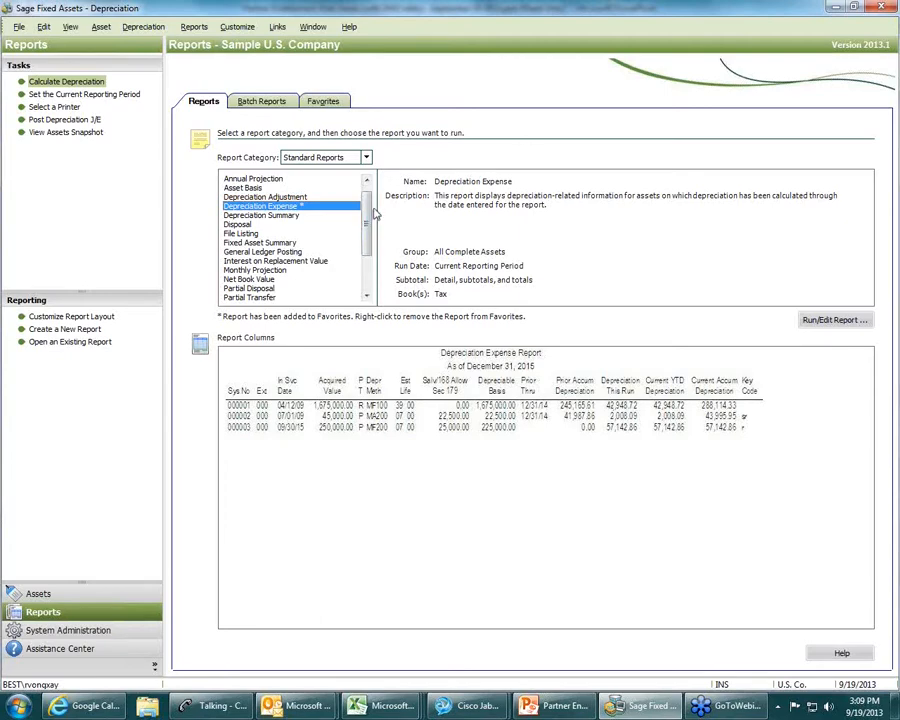
scroll(372, 200, up, 1)
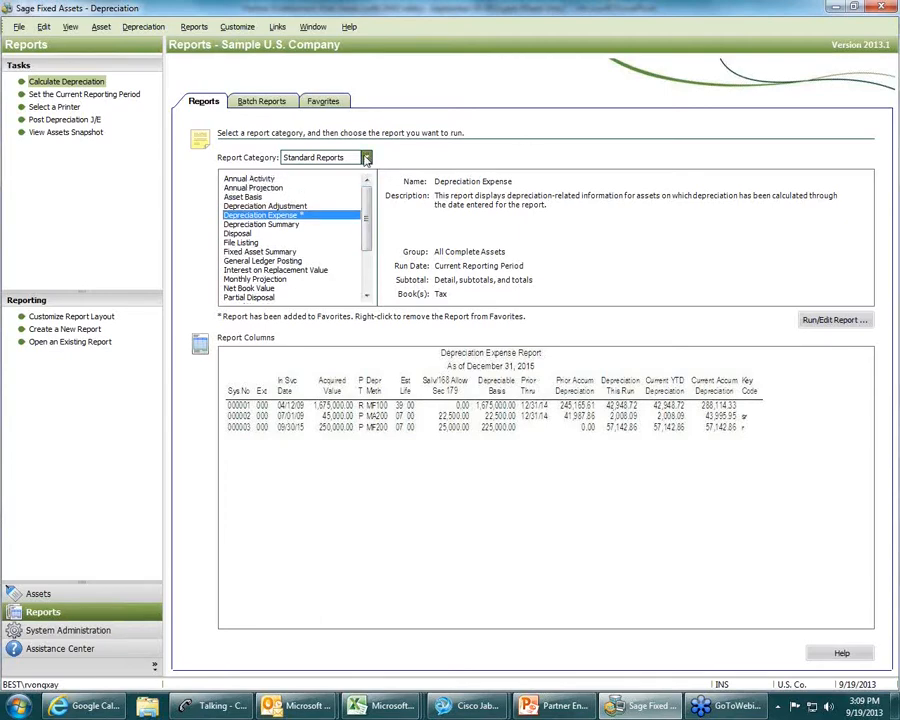
Show the Tax Reports category, review its forms and worksheets, and check the other report categories offered
click(366, 157)
click(322, 193)
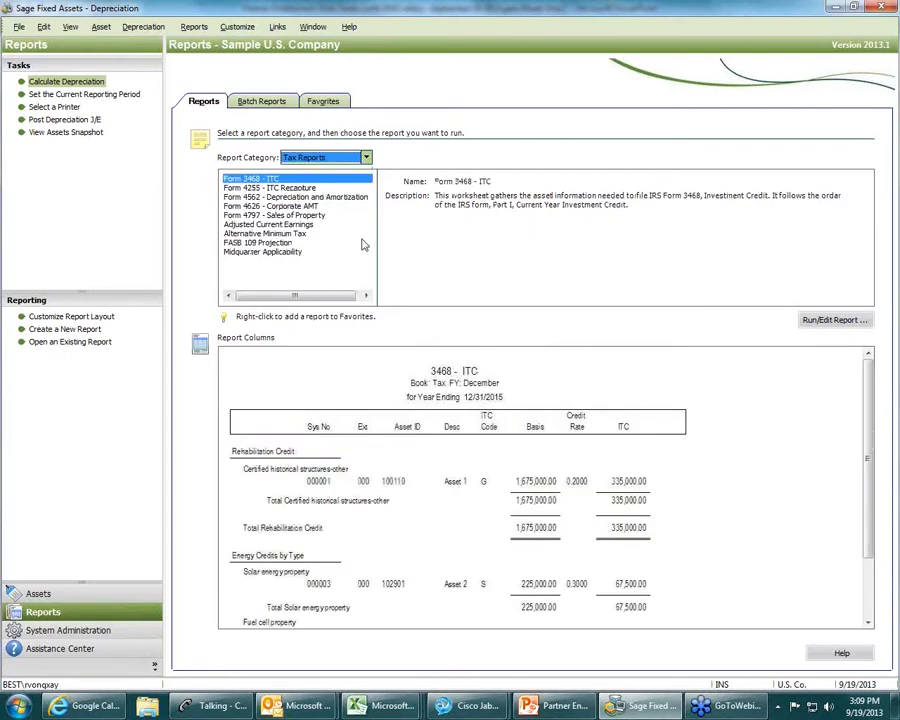
drag(449, 207, 898, 209)
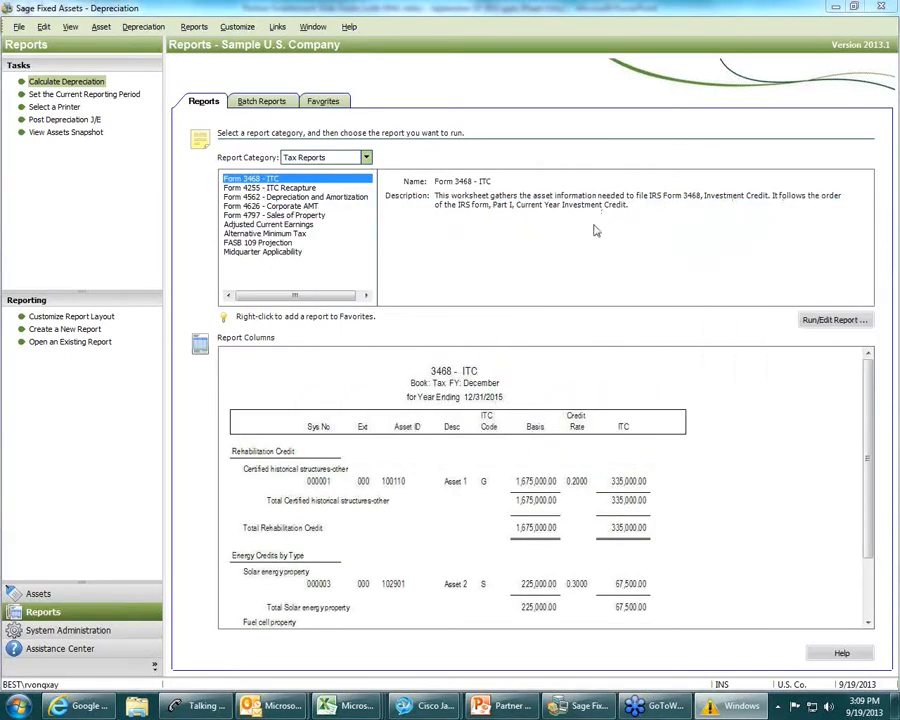
click(366, 157)
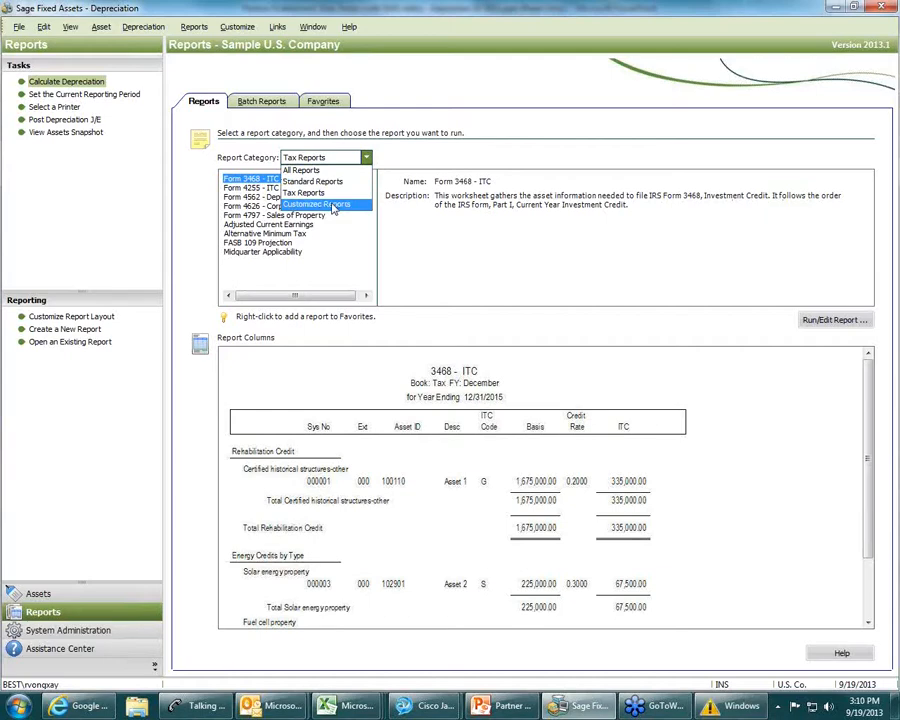
click(418, 243)
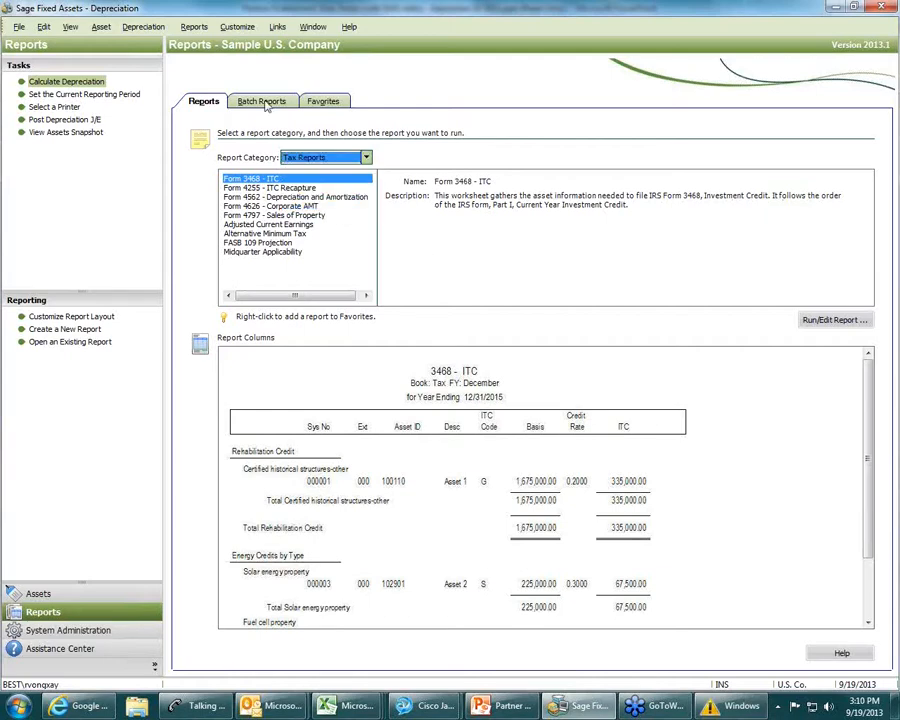
Review the Month End Processing batch and the favorite reports, and return to the tax report list
click(264, 102)
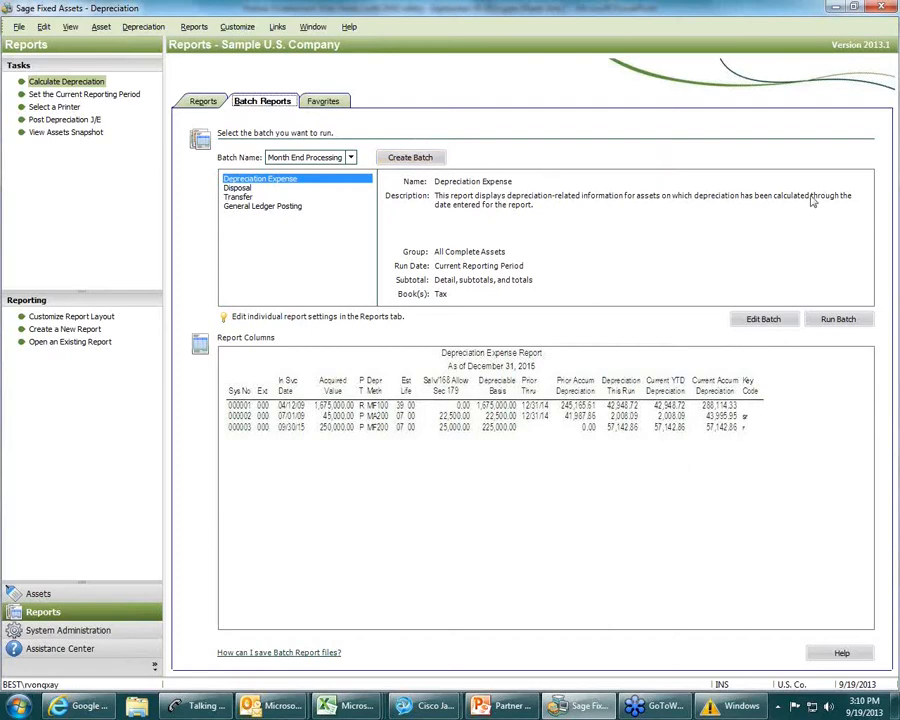
click(330, 103)
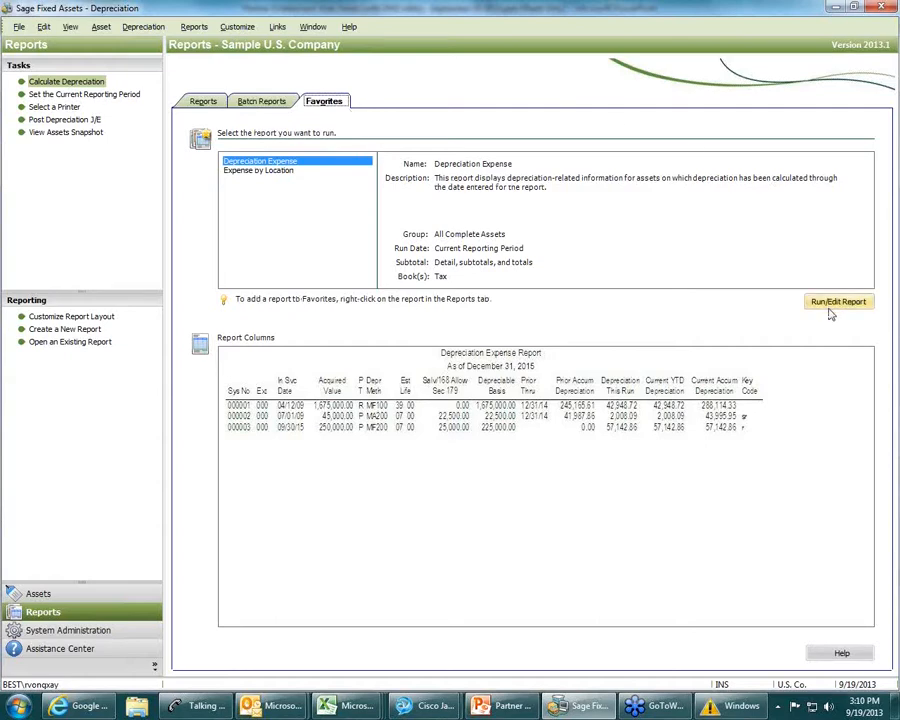
click(203, 101)
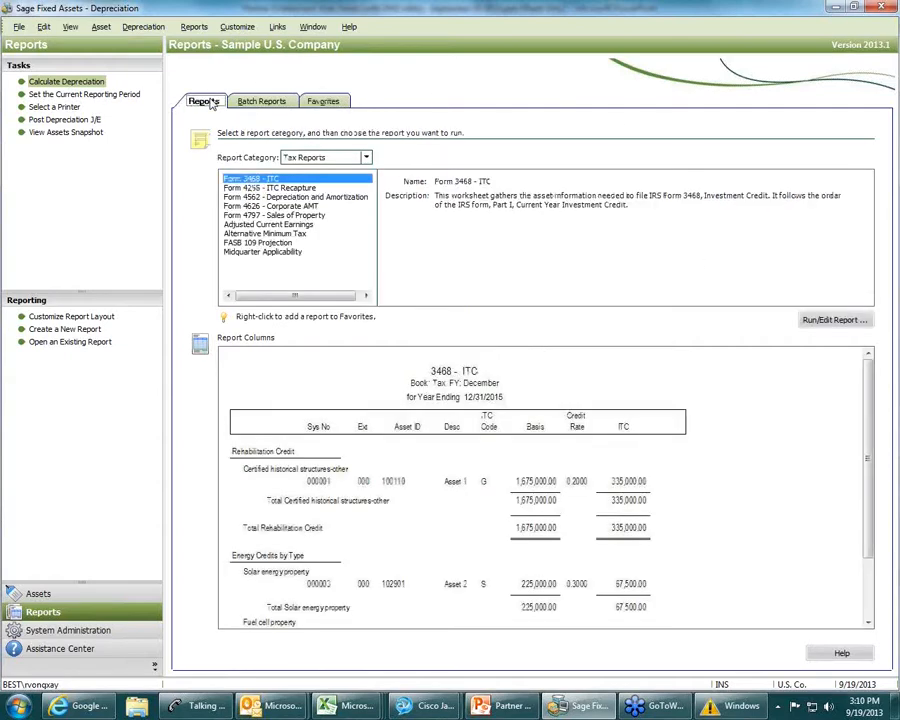
Review the available Depreciation Links and Asset Addition Links to other accounting products without choosing one
click(278, 27)
mouse_move(288, 47)
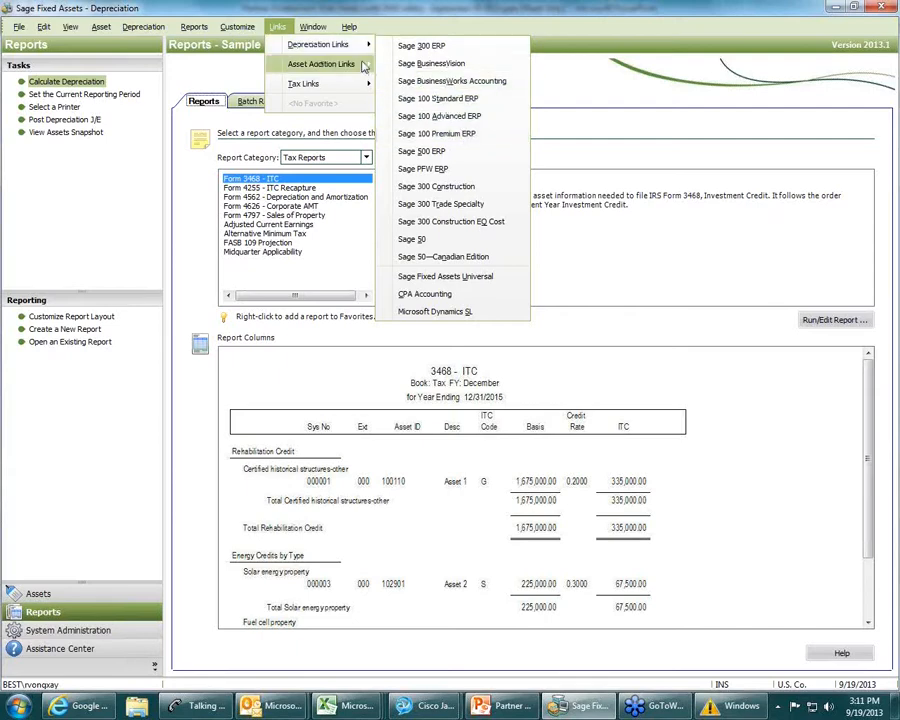
mouse_move(336, 67)
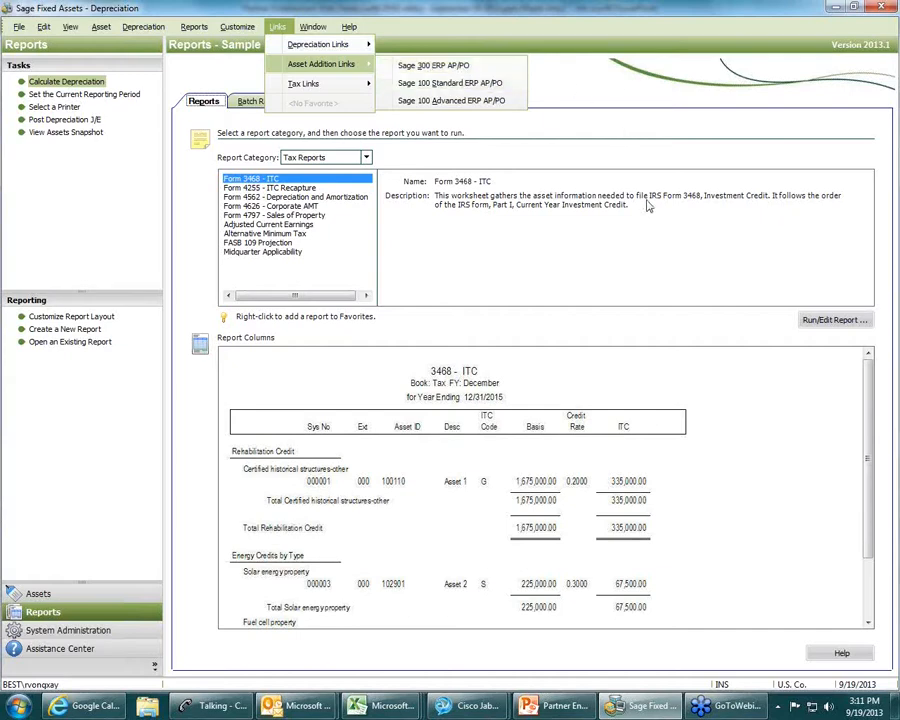
click(457, 145)
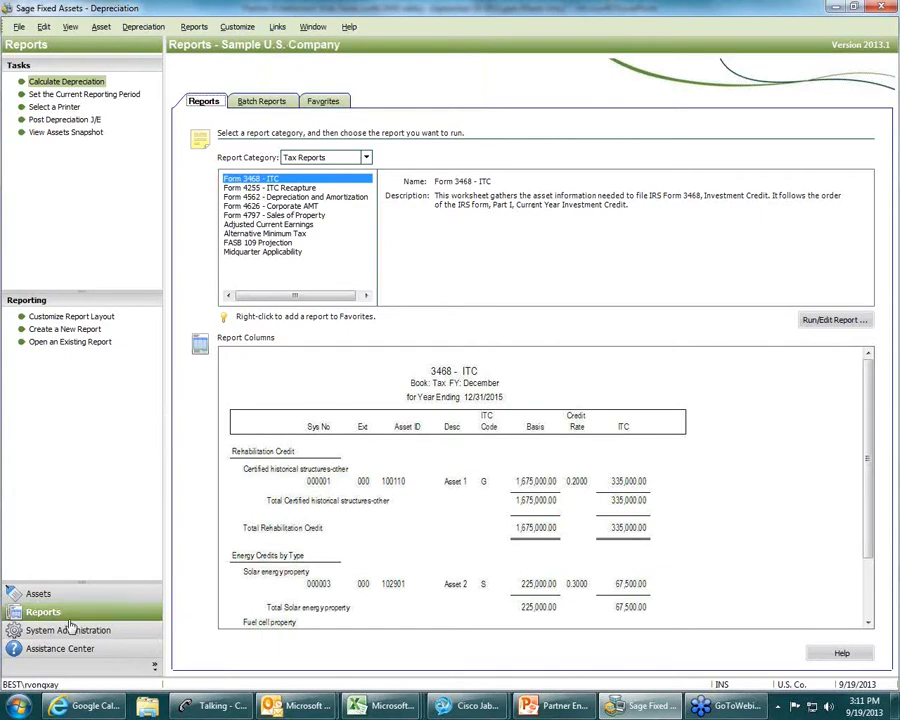
Review the Assistance Center's help topics and resources, then return to the asset list and dismiss the Windows color scheme prompt
click(16, 656)
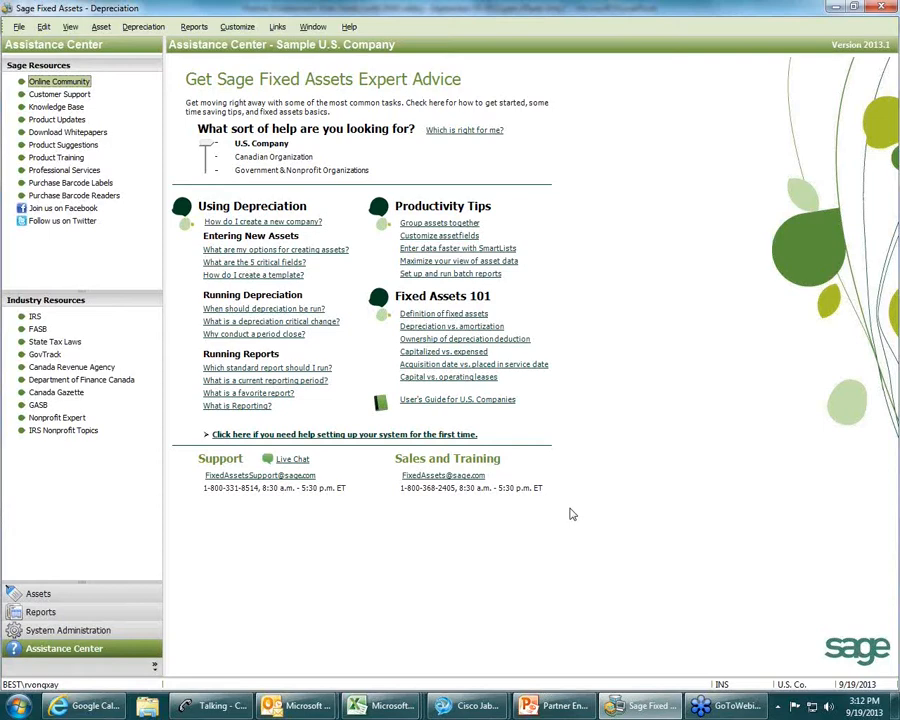
click(56, 597)
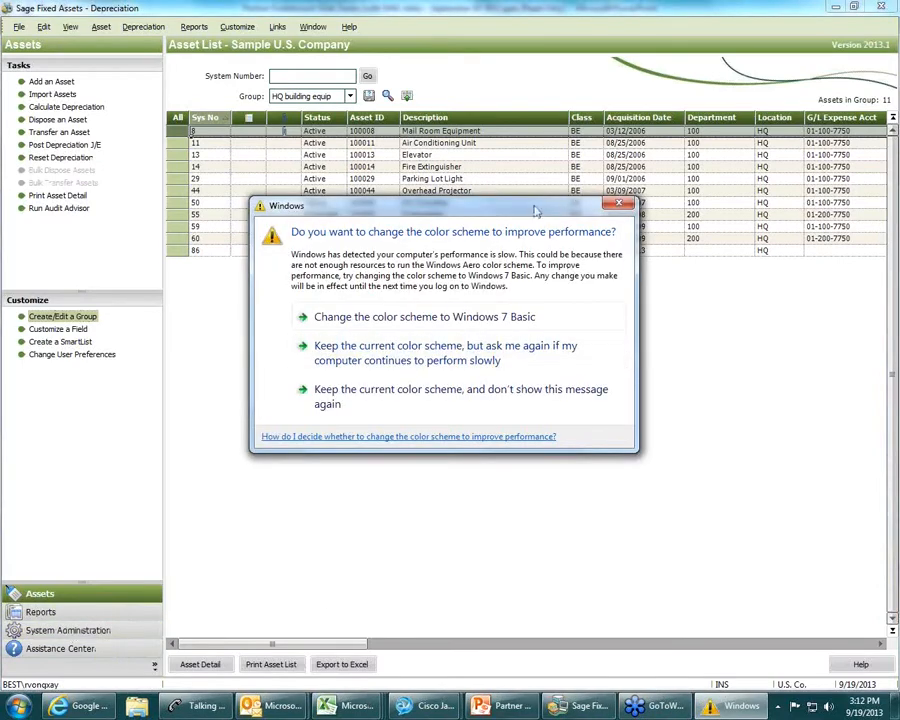
click(620, 204)
Switch to the PowerPoint presentation and start the slide show from slide 15
click(526, 708)
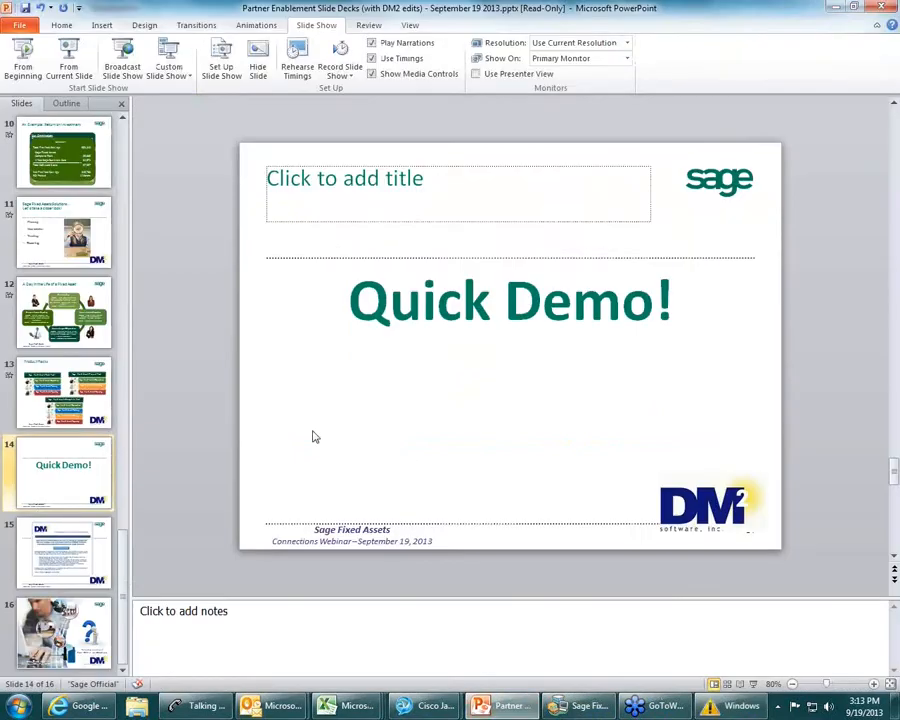
click(68, 560)
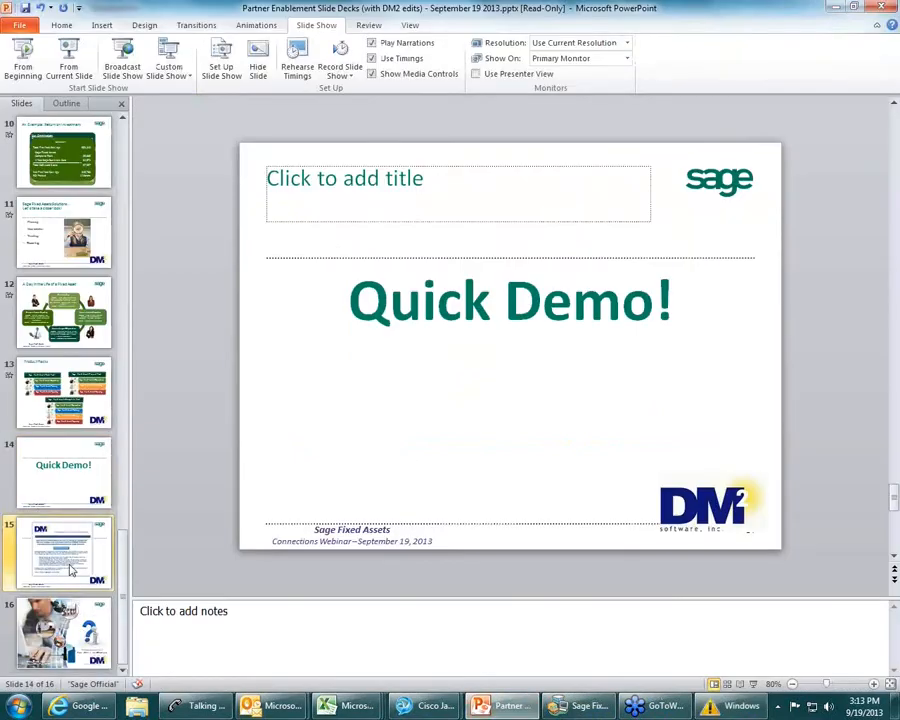
click(70, 68)
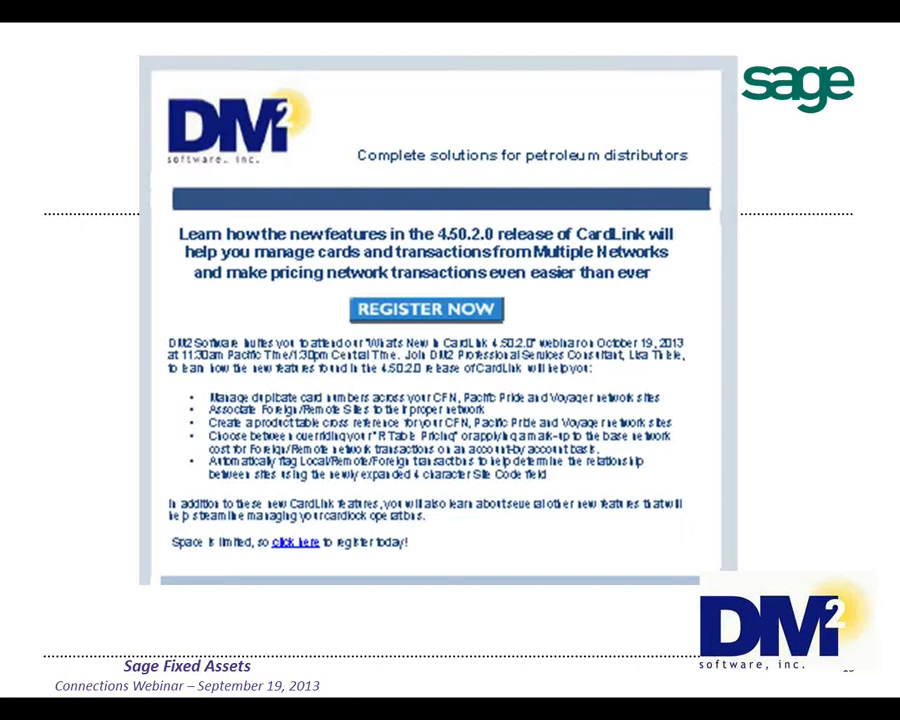